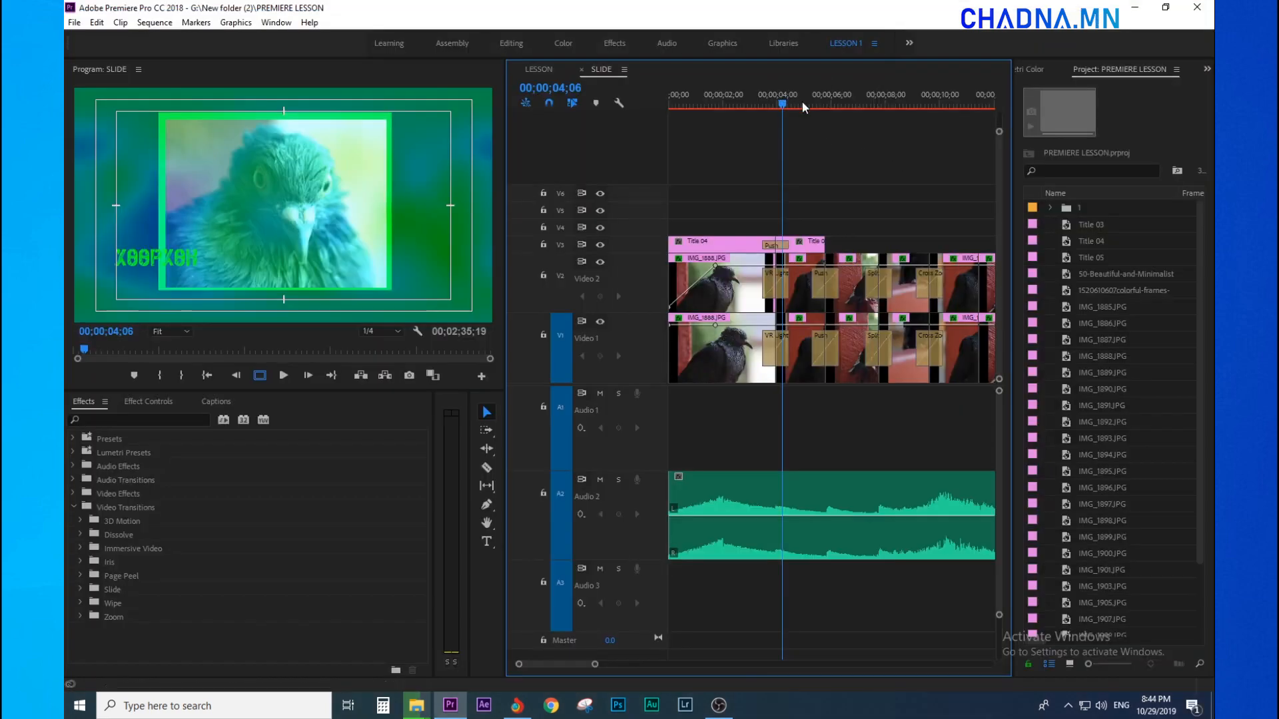
Scrub through the SLIDE sequence to review its titles, transitions and picture clips, and return to the beginning
drag(802, 101, 936, 91)
key(minus)
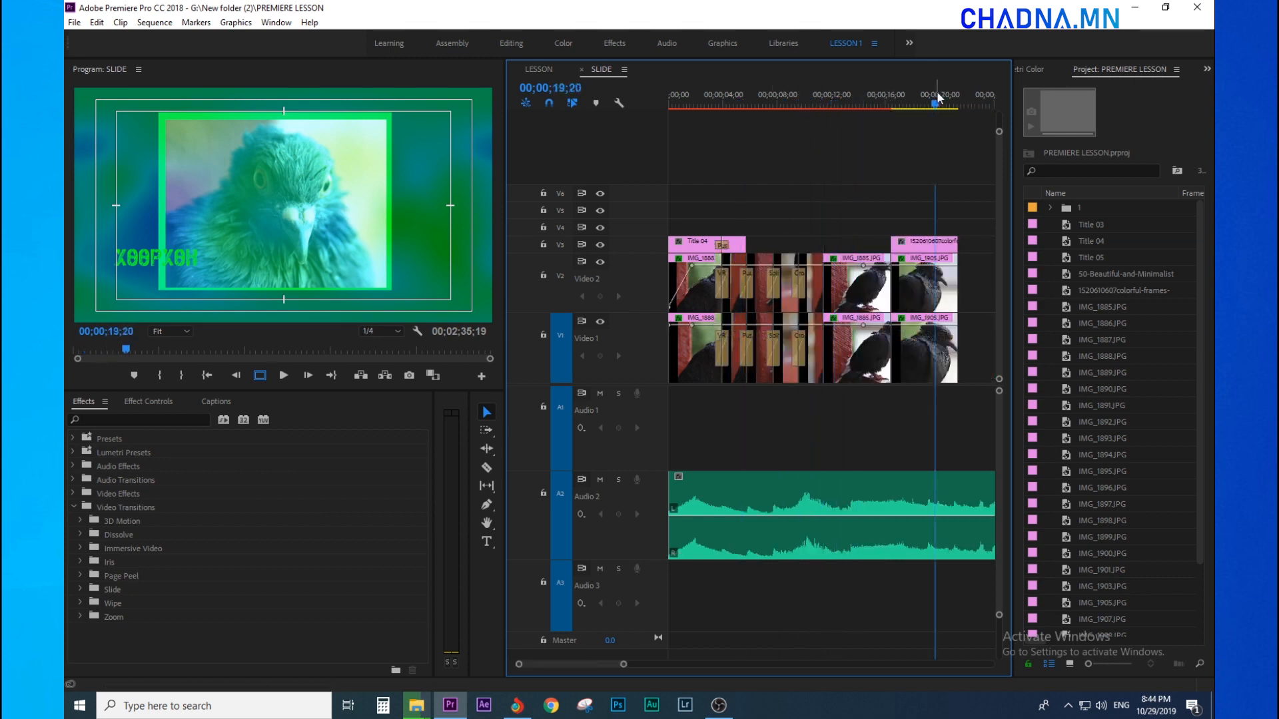
key(equal)
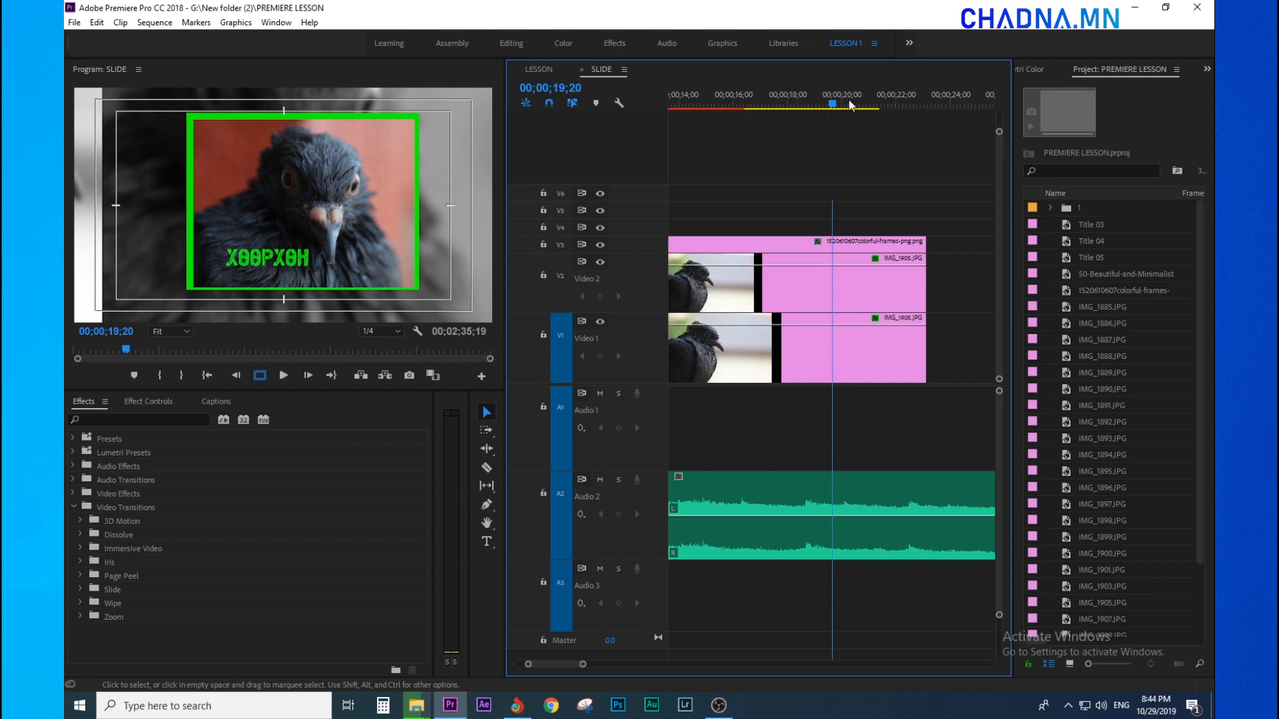
drag(850, 104, 873, 109)
key(minus)
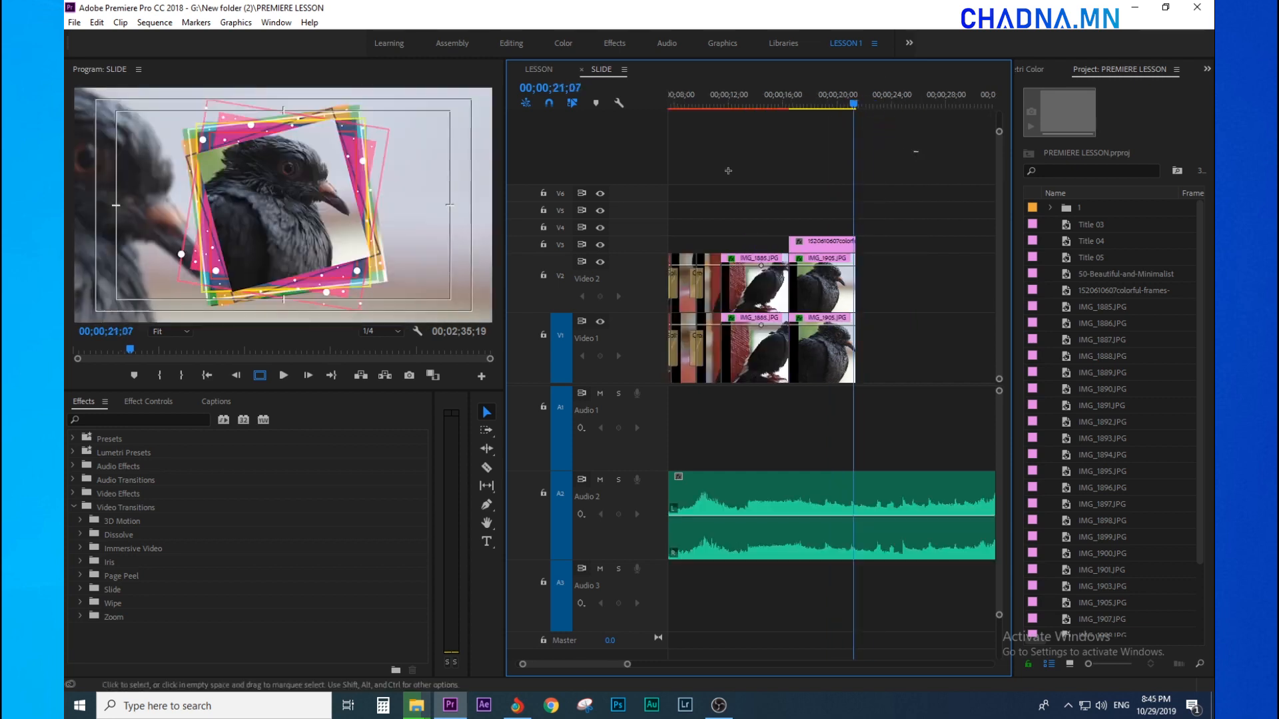
key(equal)
key(equal)
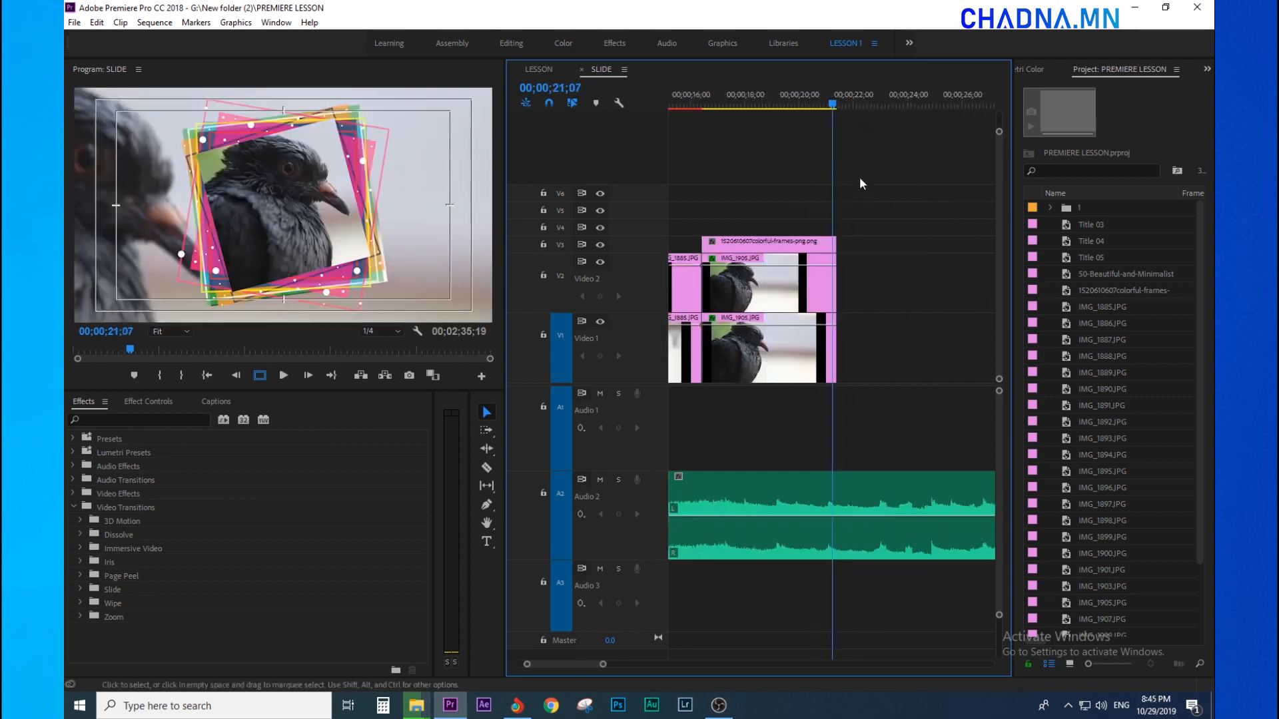
key(minus)
click(769, 103)
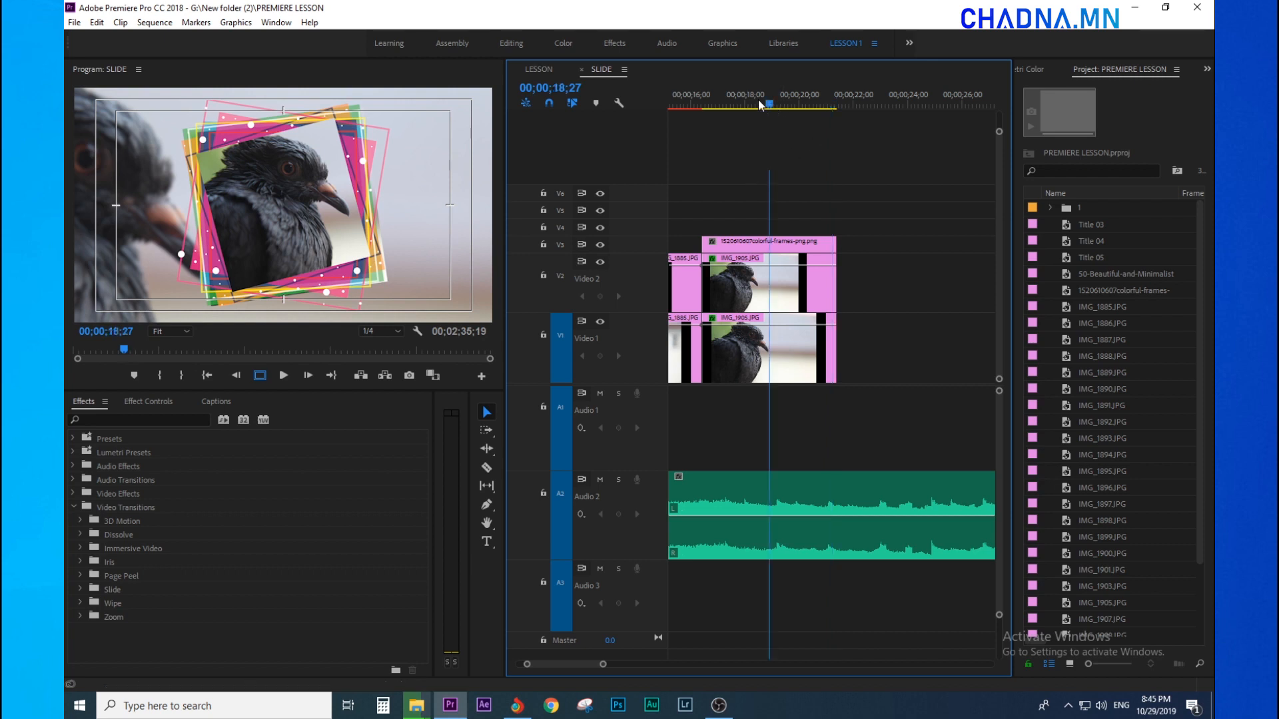
key(minus)
key(minus)
drag(729, 103, 614, 105)
key(equal)
key(equal)
key(equal)
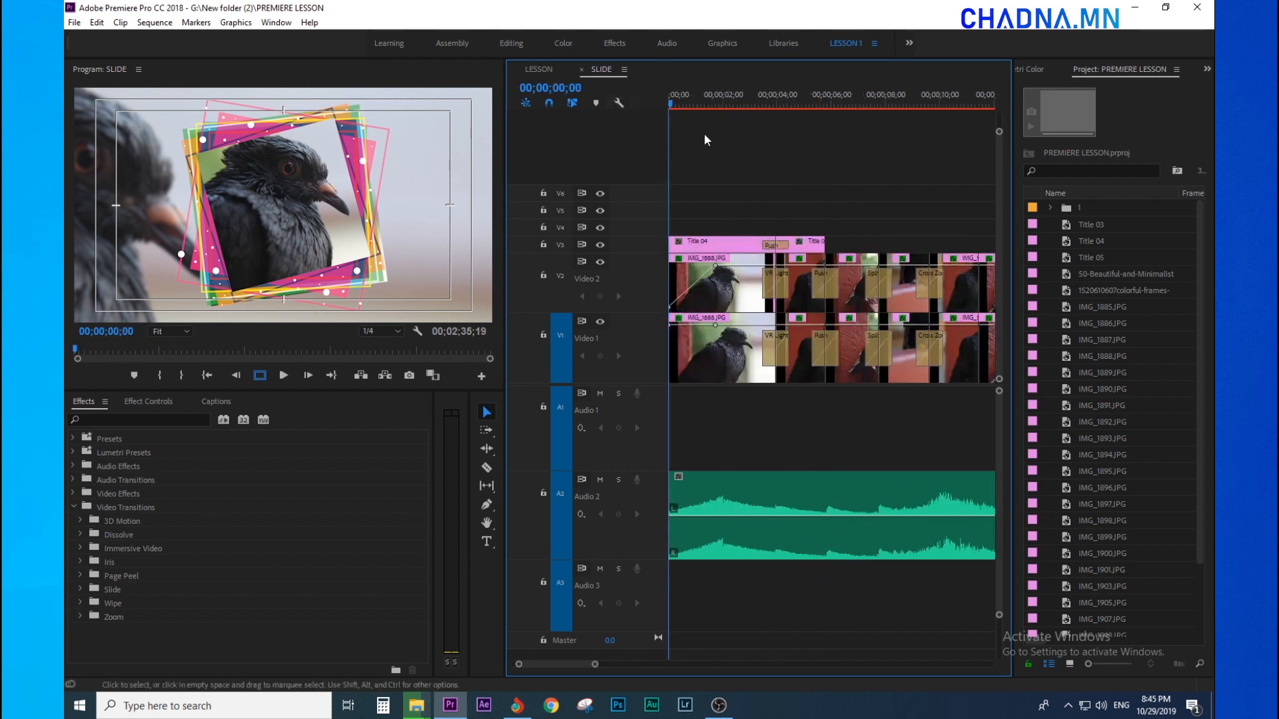
Select the Title 04 clip near the sequence start and set its vertical position to 503
drag(699, 134, 671, 134)
key(equal)
key(equal)
click(701, 104)
drag(703, 104, 749, 103)
key(minus)
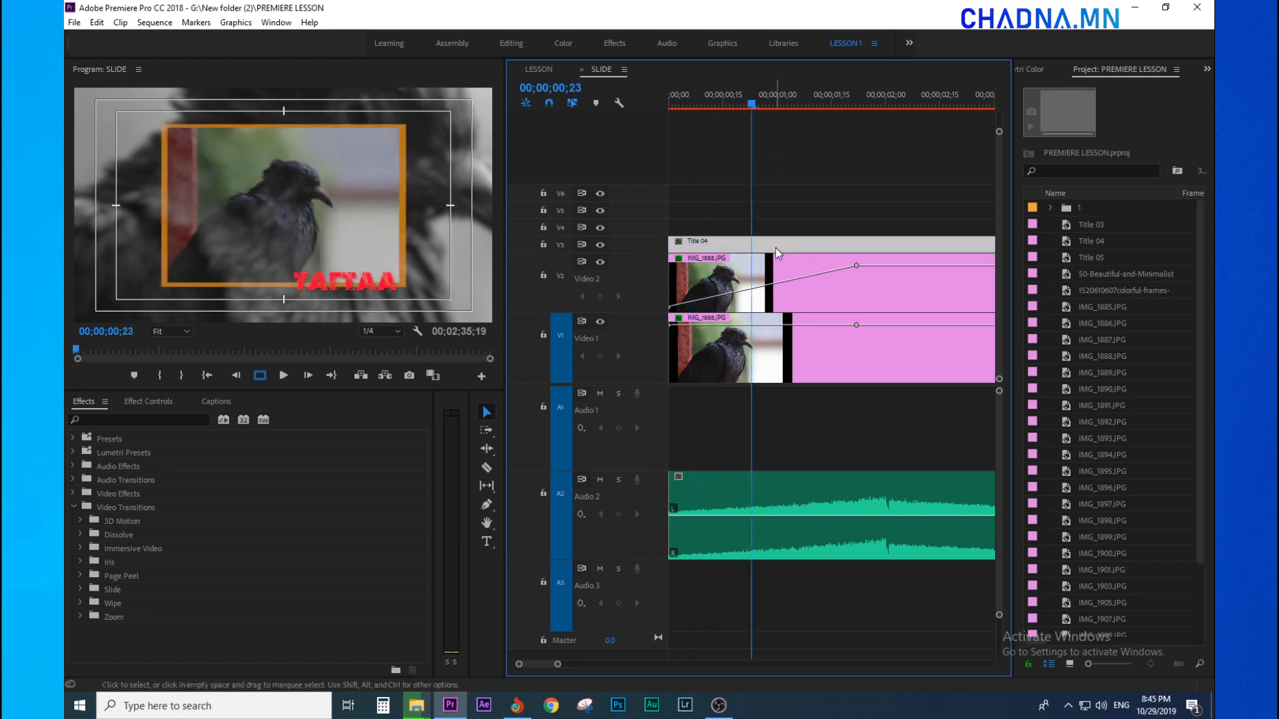
key(minus)
key(minus)
click(148, 401)
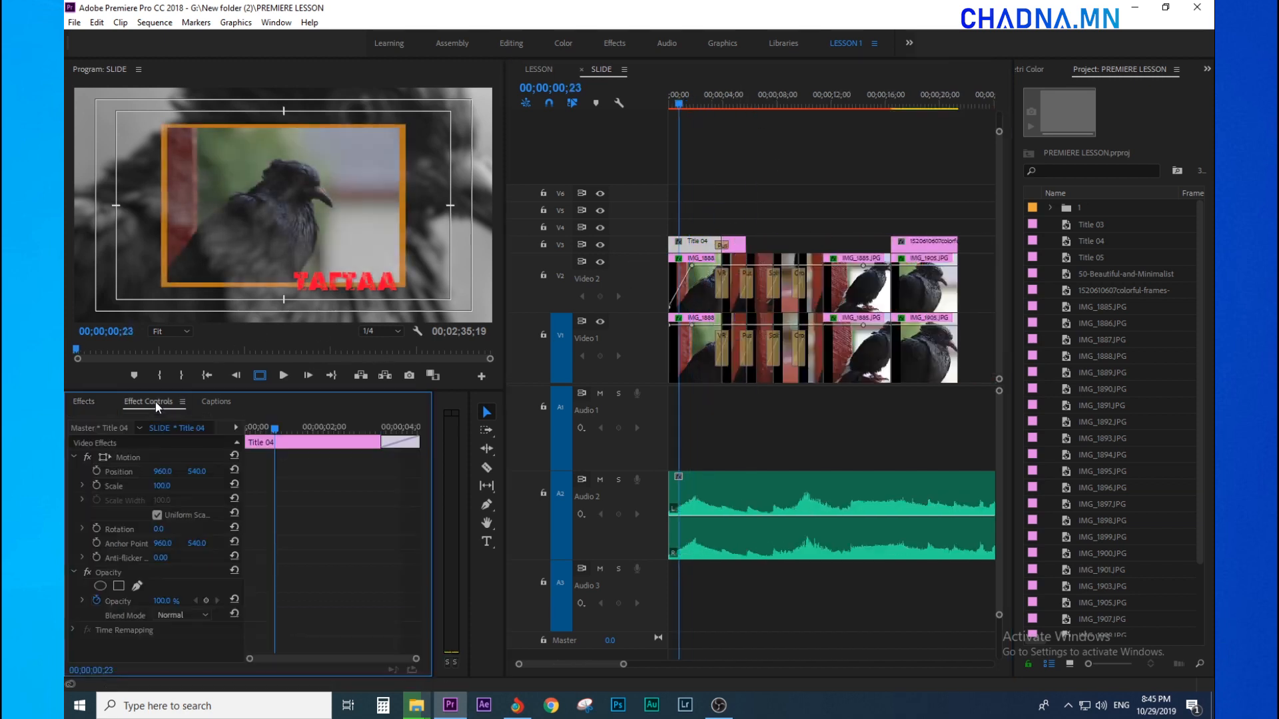
drag(196, 471, 172, 471)
Delete the Push transition between the Title 04 and Title 05 clips on track V3
drag(696, 100, 719, 98)
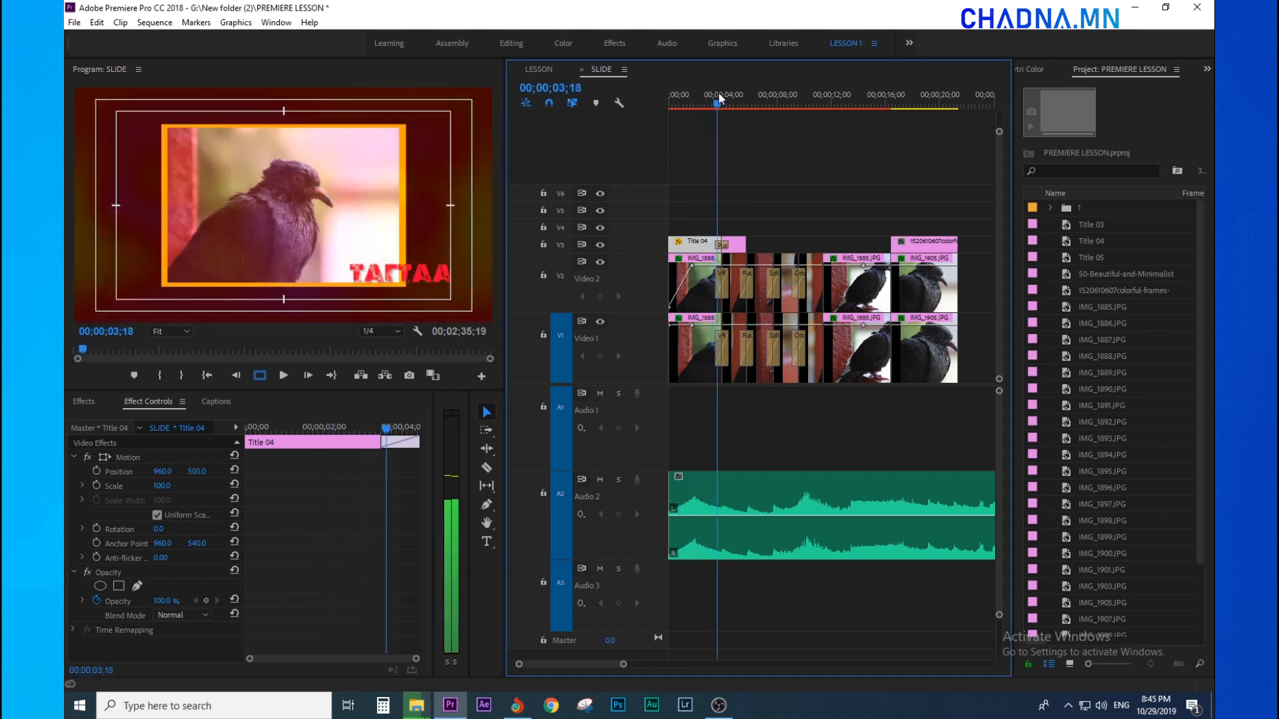
key(equal)
key(equal)
key(equal)
key(equal)
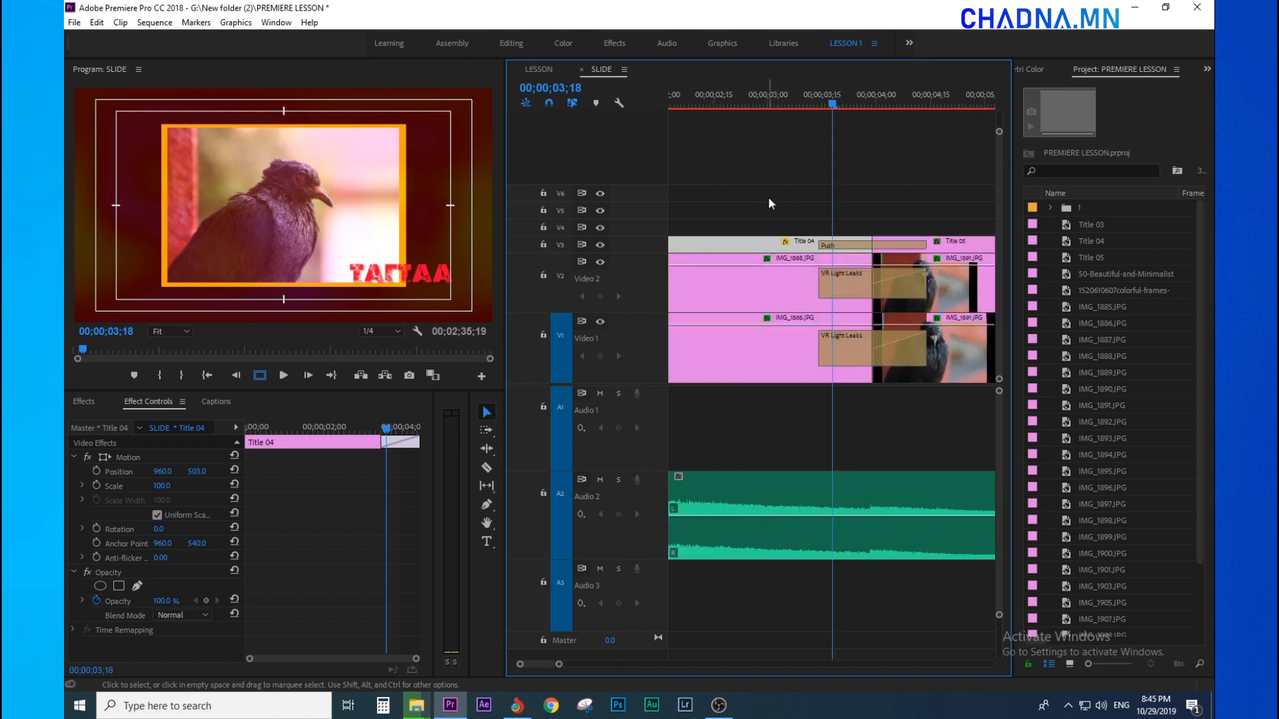
click(768, 199)
click(869, 241)
click(785, 186)
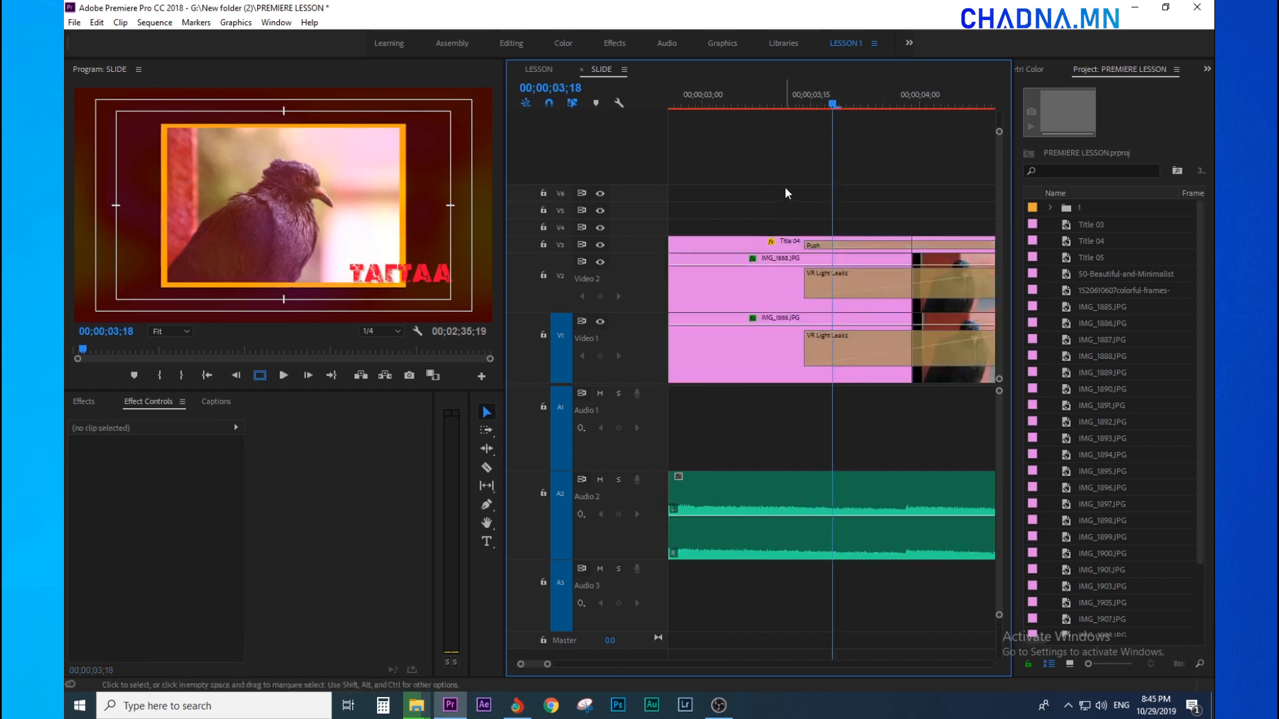
click(843, 246)
click(878, 178)
key(minus)
key(minus)
key(minus)
Enlarge Title 04 to a scale of 159 and centre it over the picture at position 554, -13
click(710, 98)
key(equal)
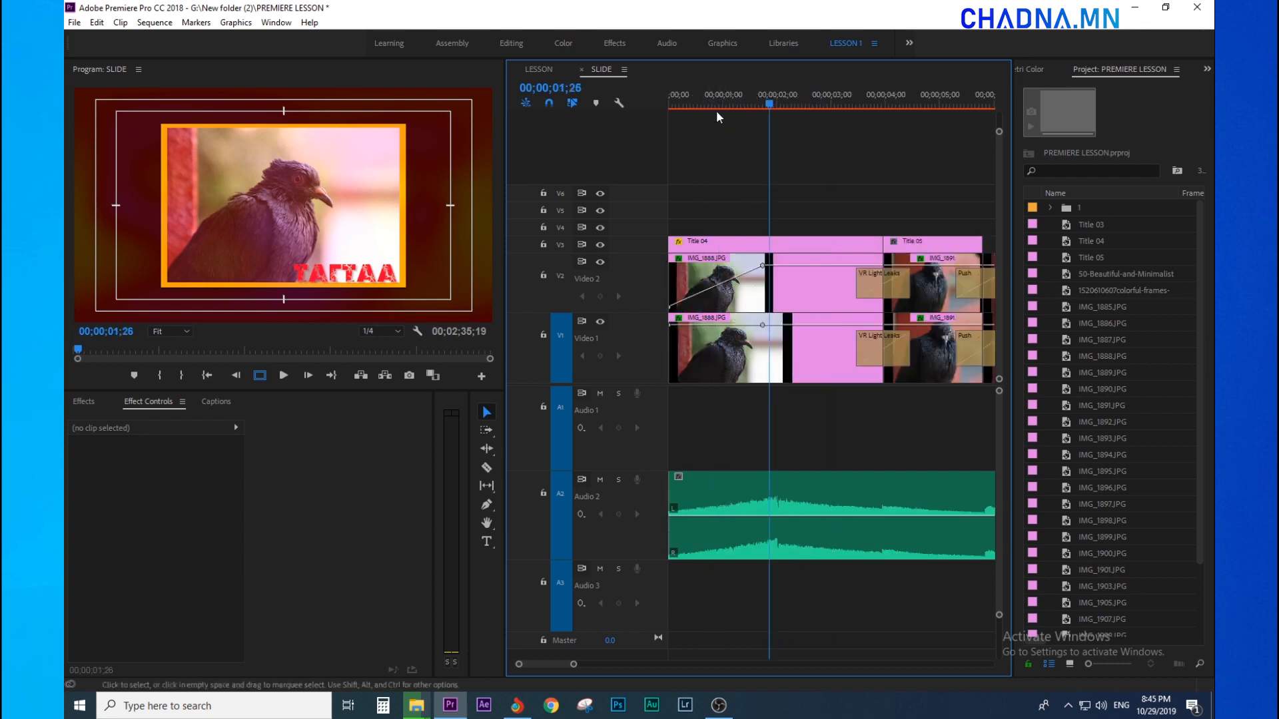
click(690, 102)
key(equal)
click(683, 249)
key(equal)
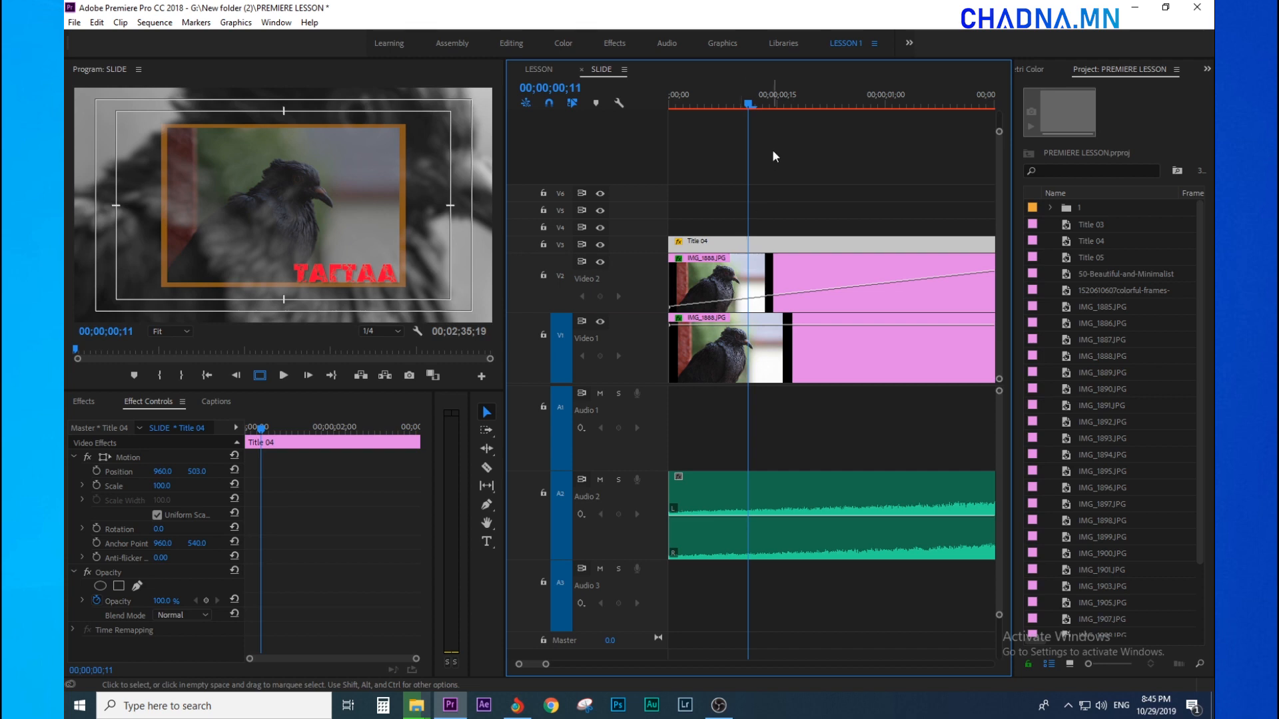
click(719, 156)
click(806, 239)
mouse_move(156, 486)
mouse_down()
mouse_move(193, 486)
mouse_move(160, 472)
mouse_move(221, 472)
mouse_move(165, 472)
mouse_up()
click(162, 471)
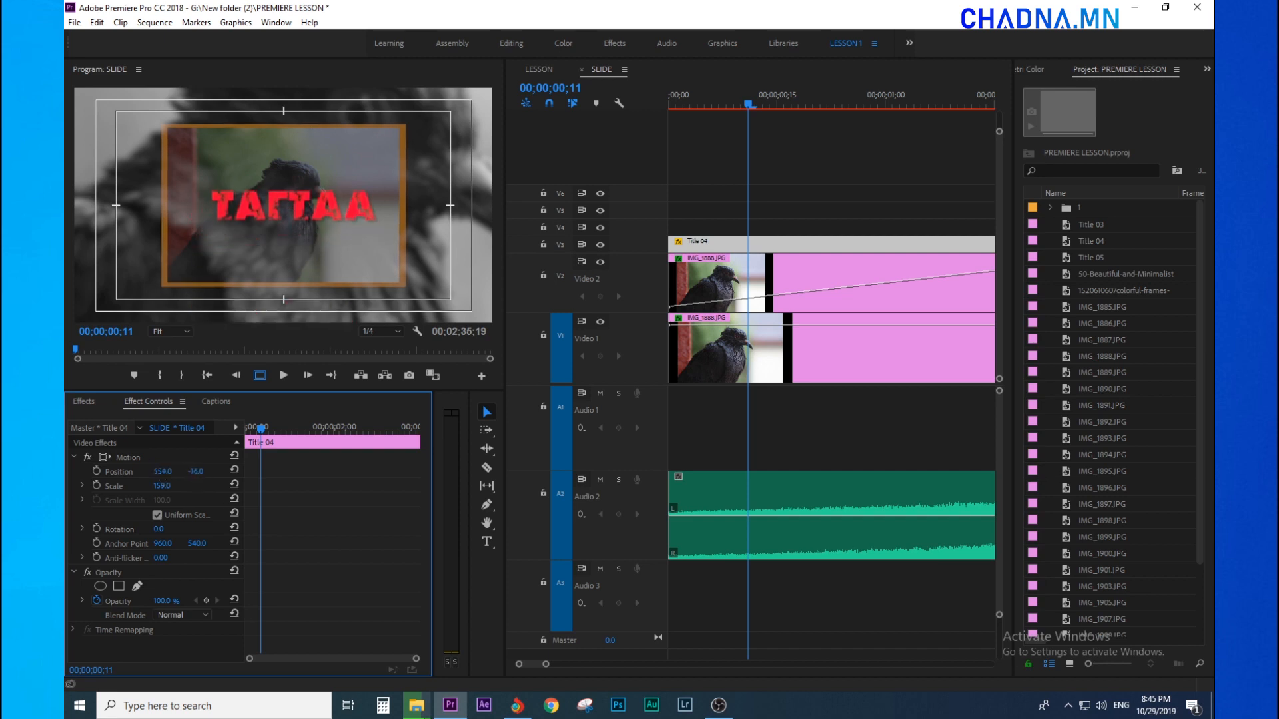
click(678, 243)
click(711, 176)
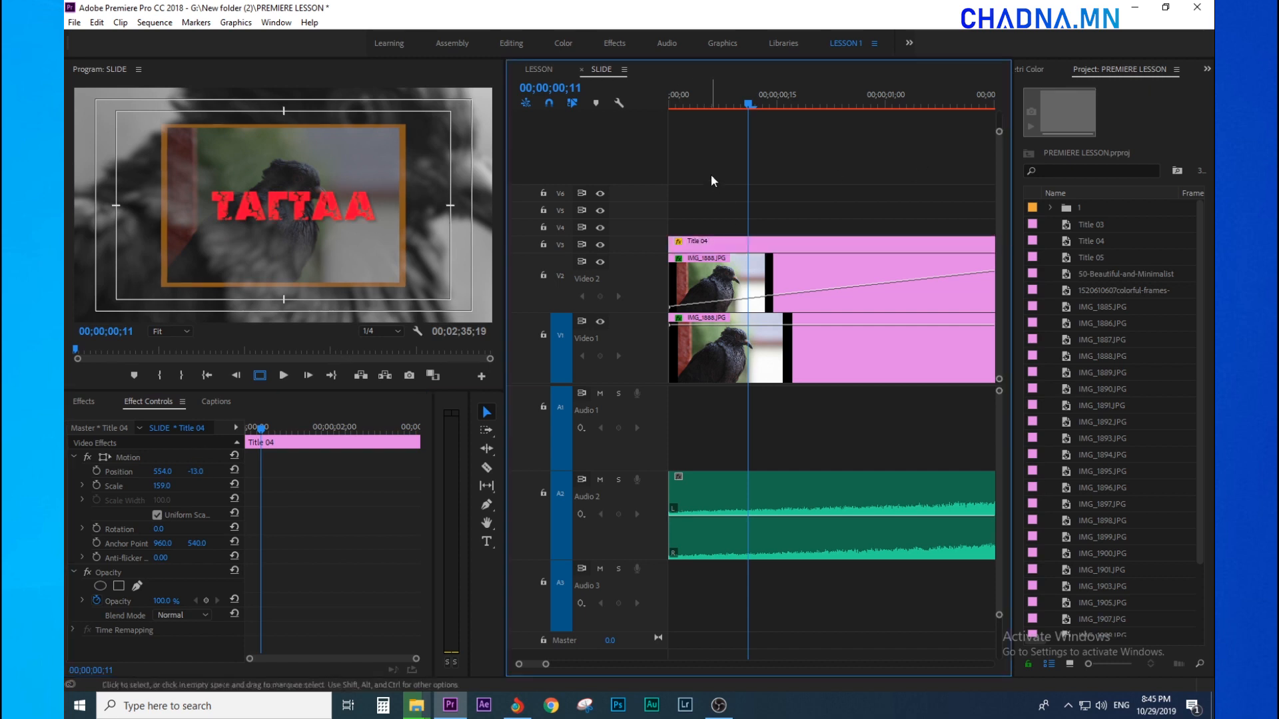
Apply the Basic 3D effect from the Perspective video effects to the Title 04 clip
click(813, 246)
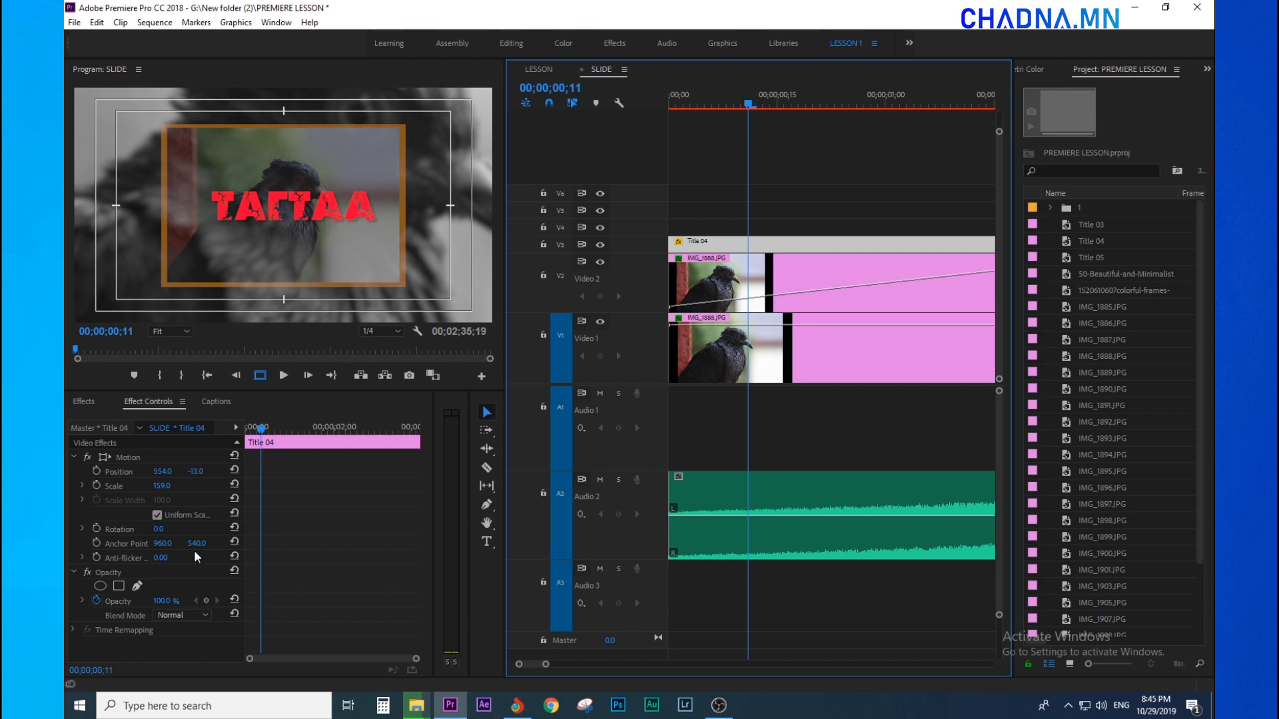
click(327, 554)
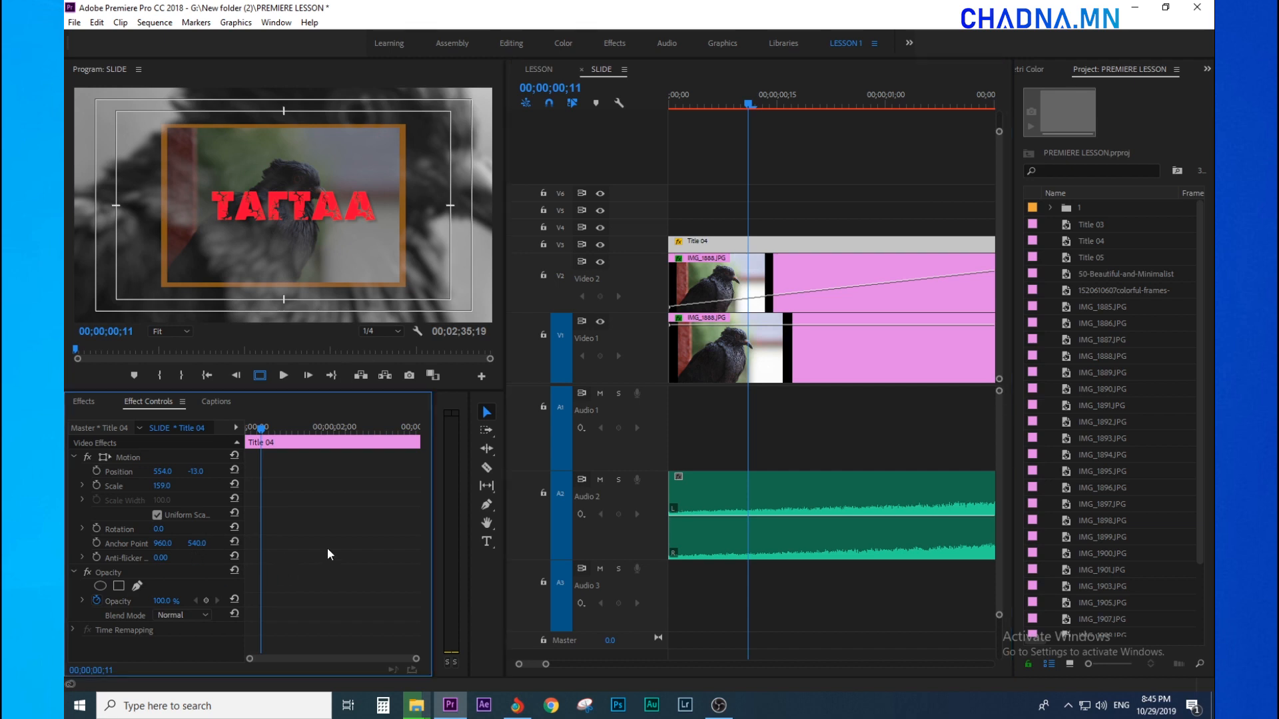
click(83, 403)
click(73, 508)
click(87, 494)
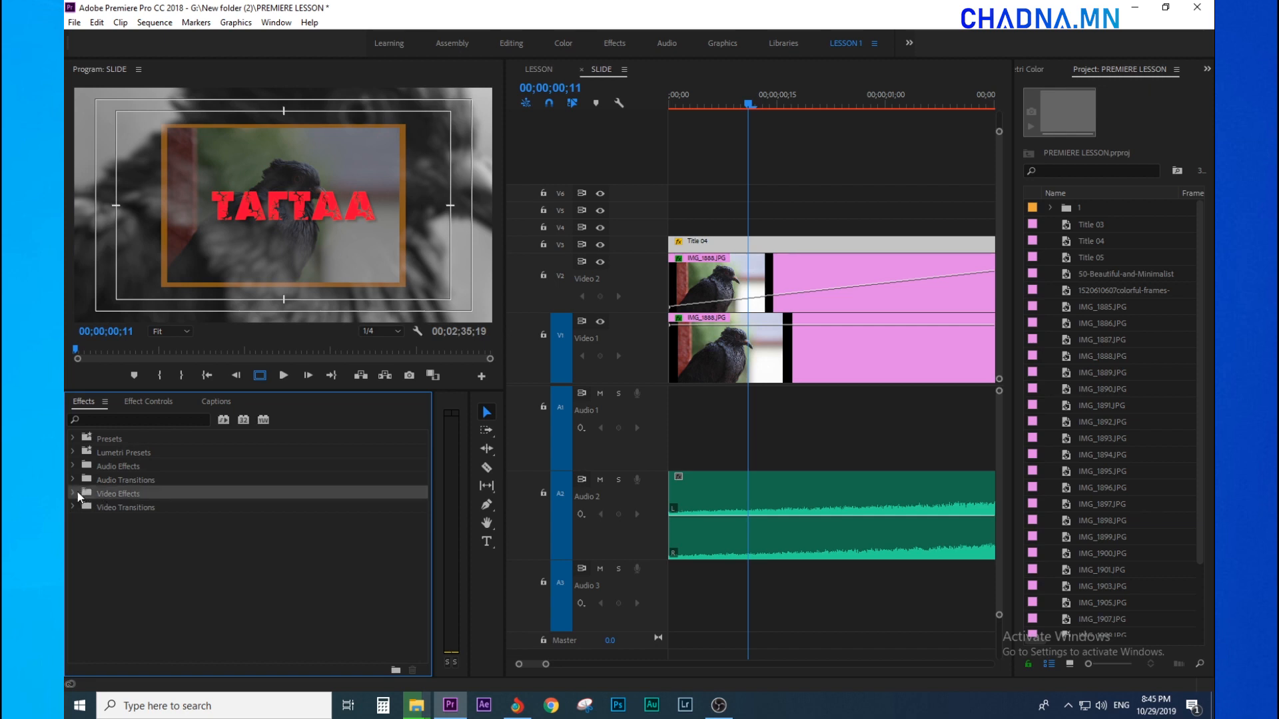
click(75, 493)
scroll(132, 627, down, 3)
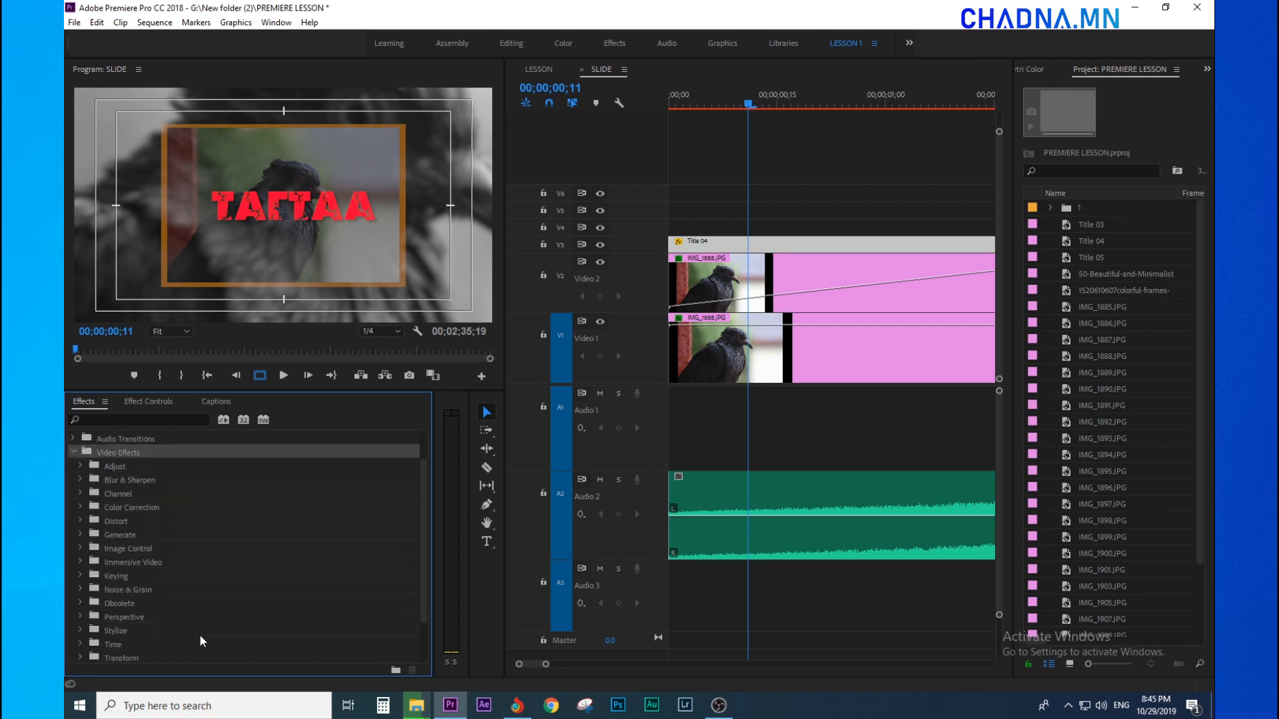
click(80, 615)
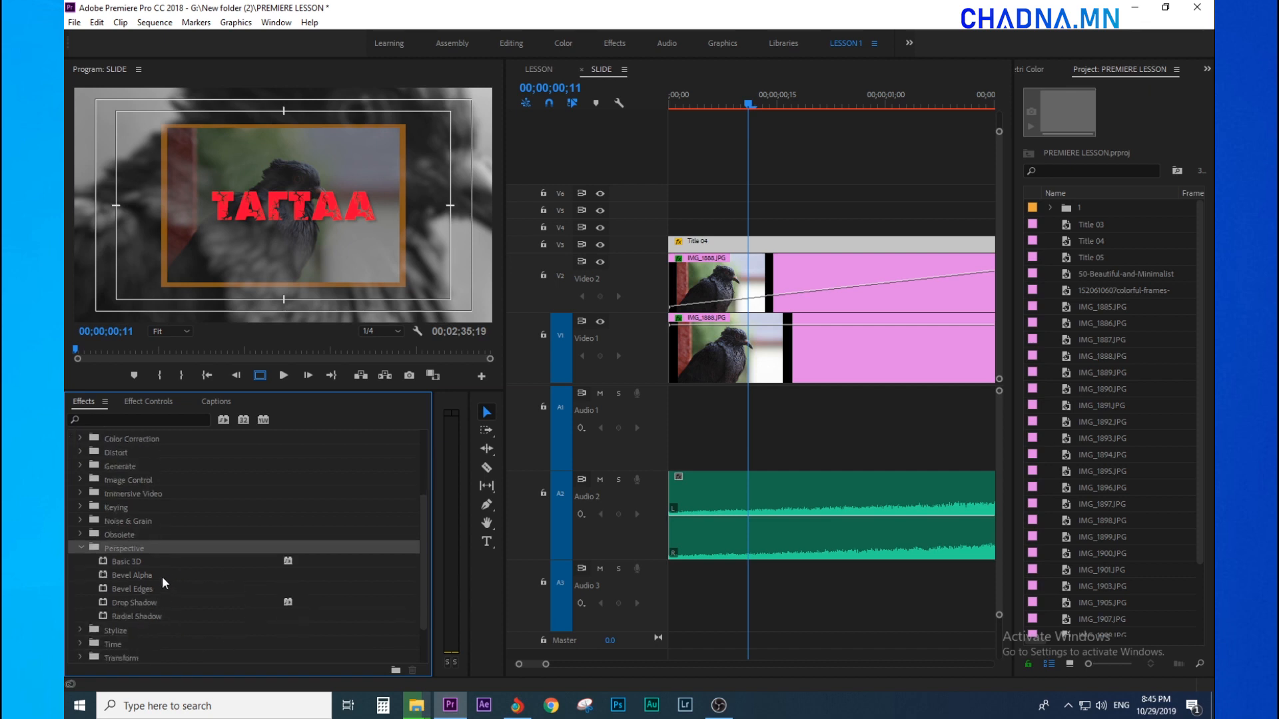
click(131, 561)
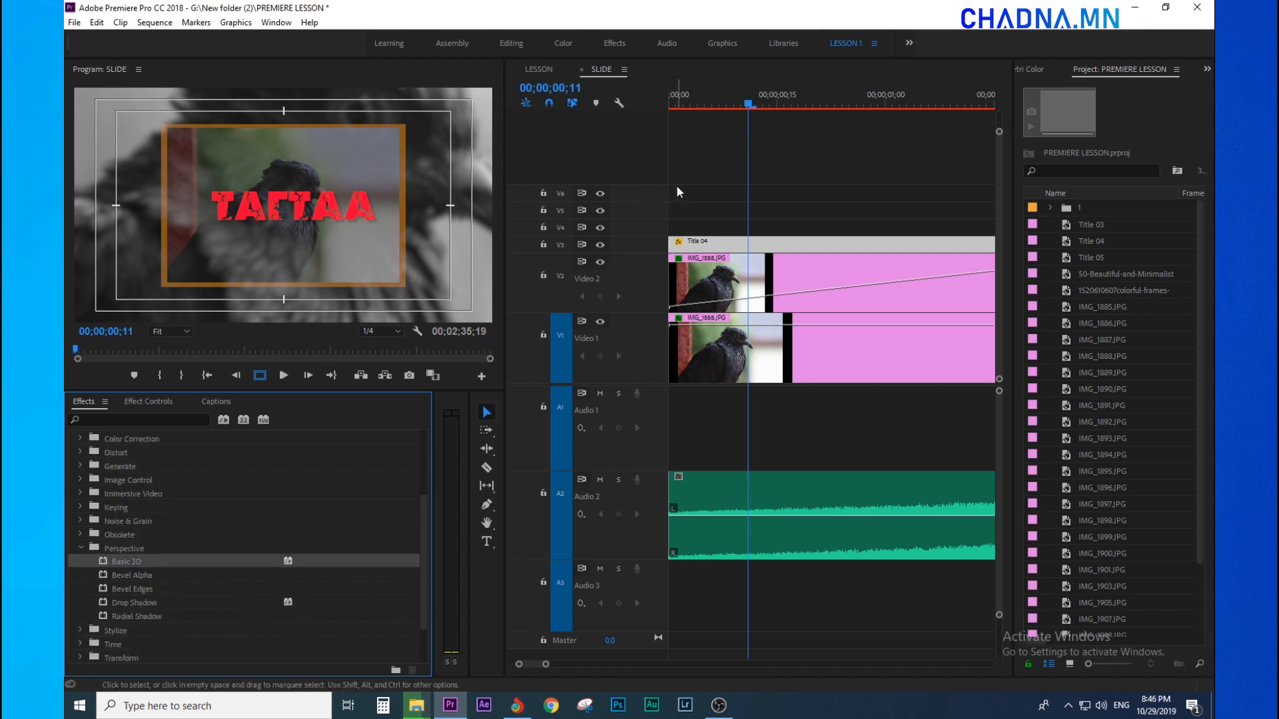
drag(744, 94, 770, 103)
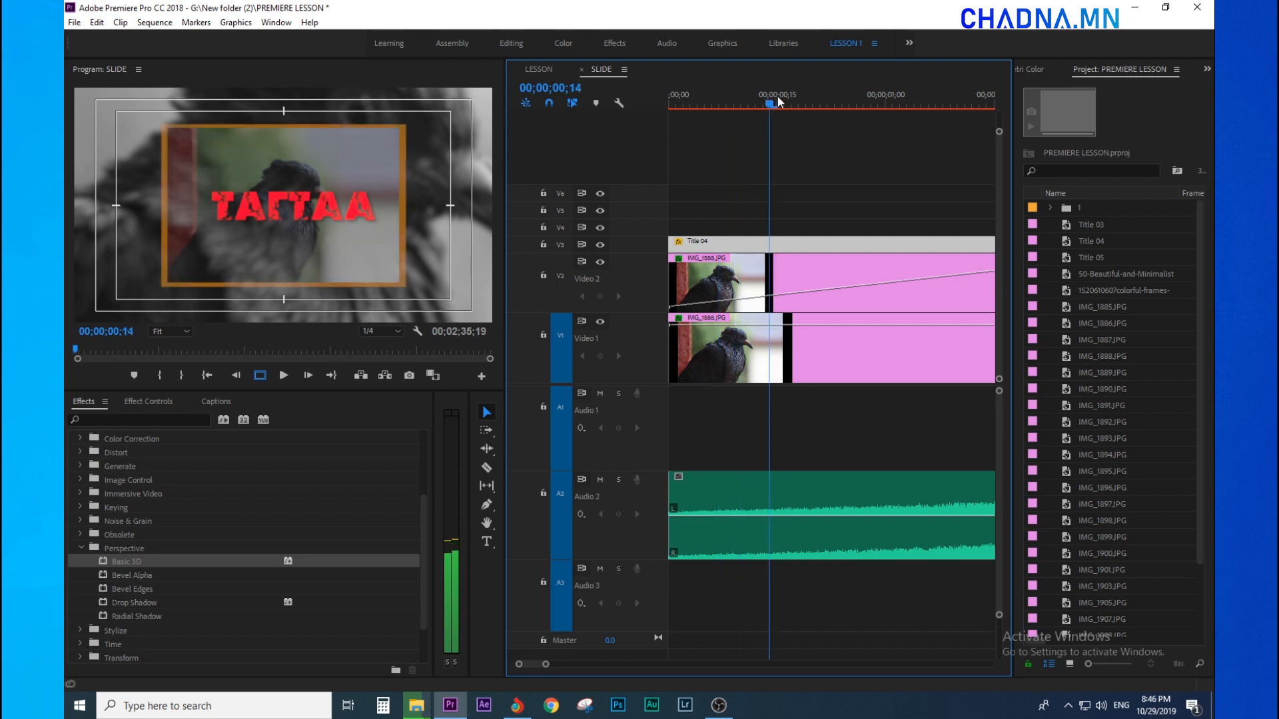
drag(126, 561, 747, 242)
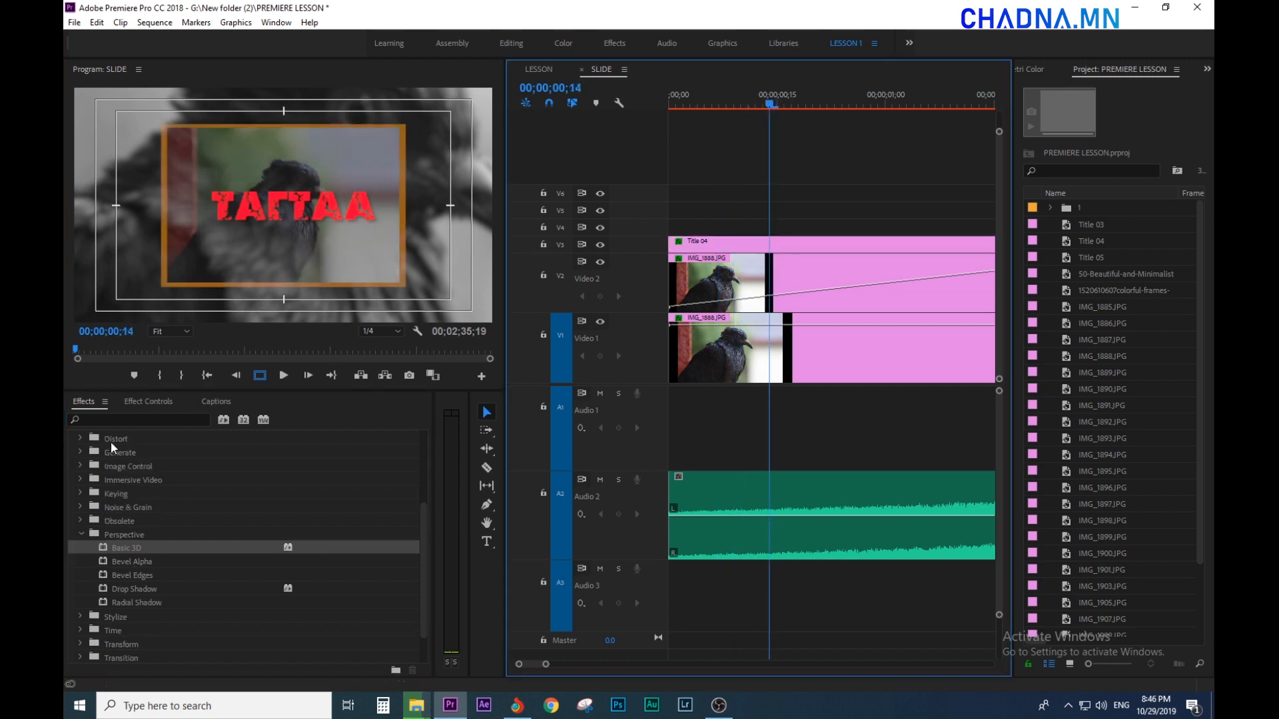
Search the effects for "3d" and examine where Basic 3D is filed
click(113, 419)
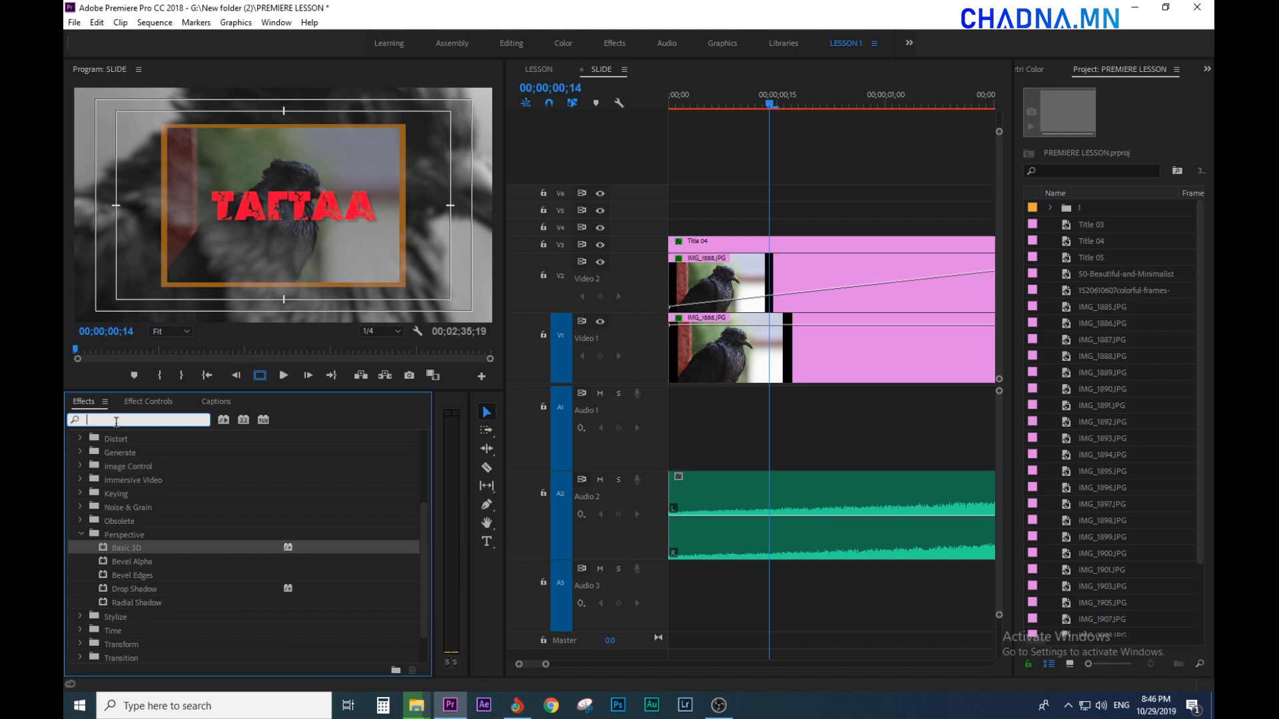
text(3d)
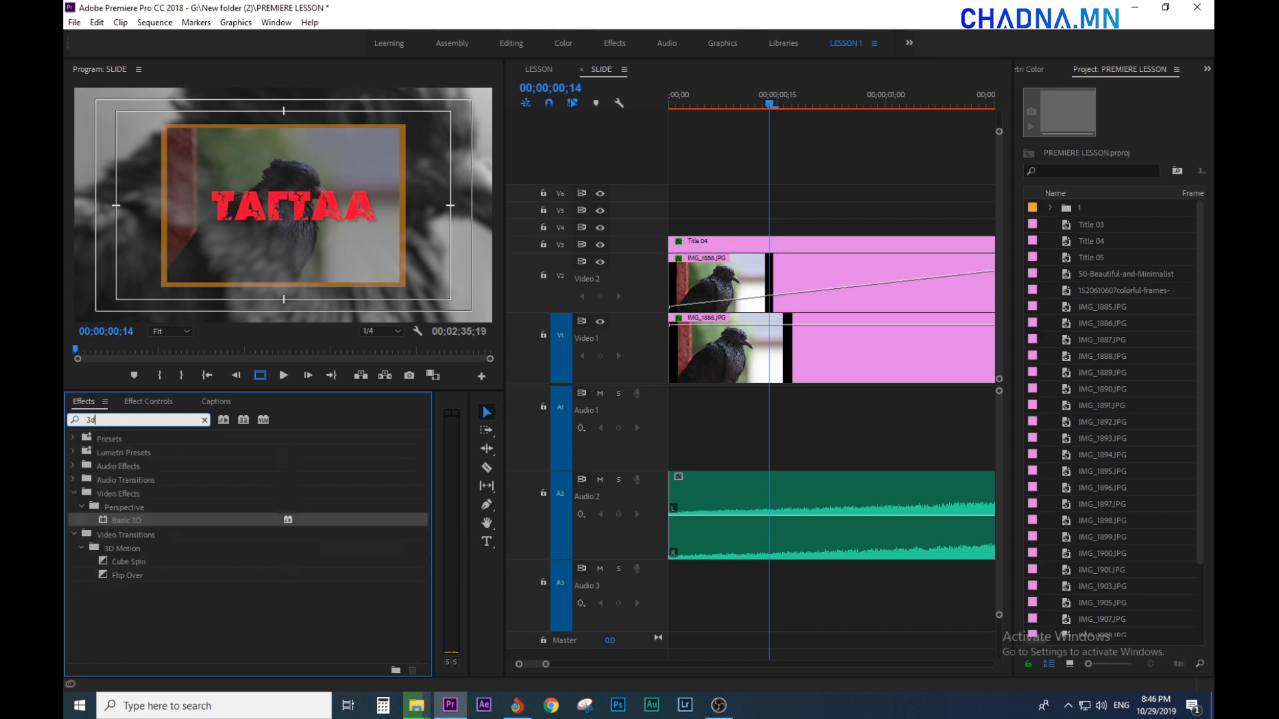
click(114, 525)
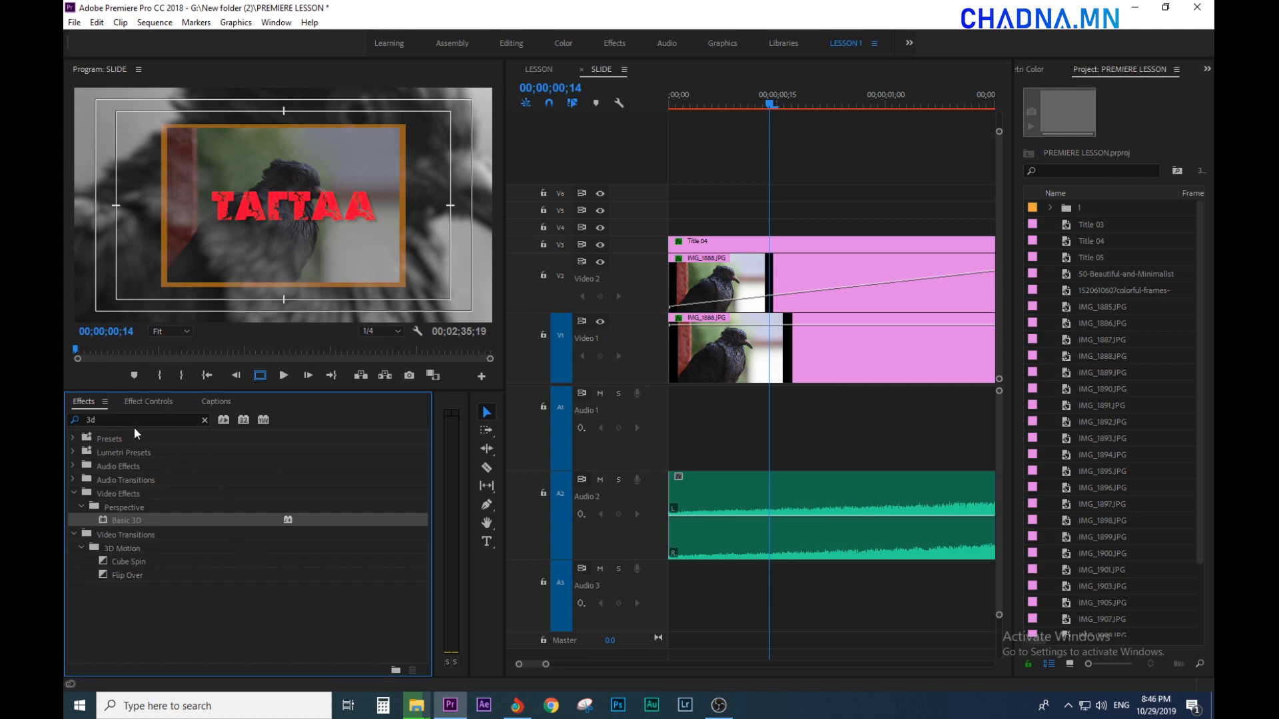
Select the Title 04 clip and place the playhead at 00;00;01;17
click(782, 250)
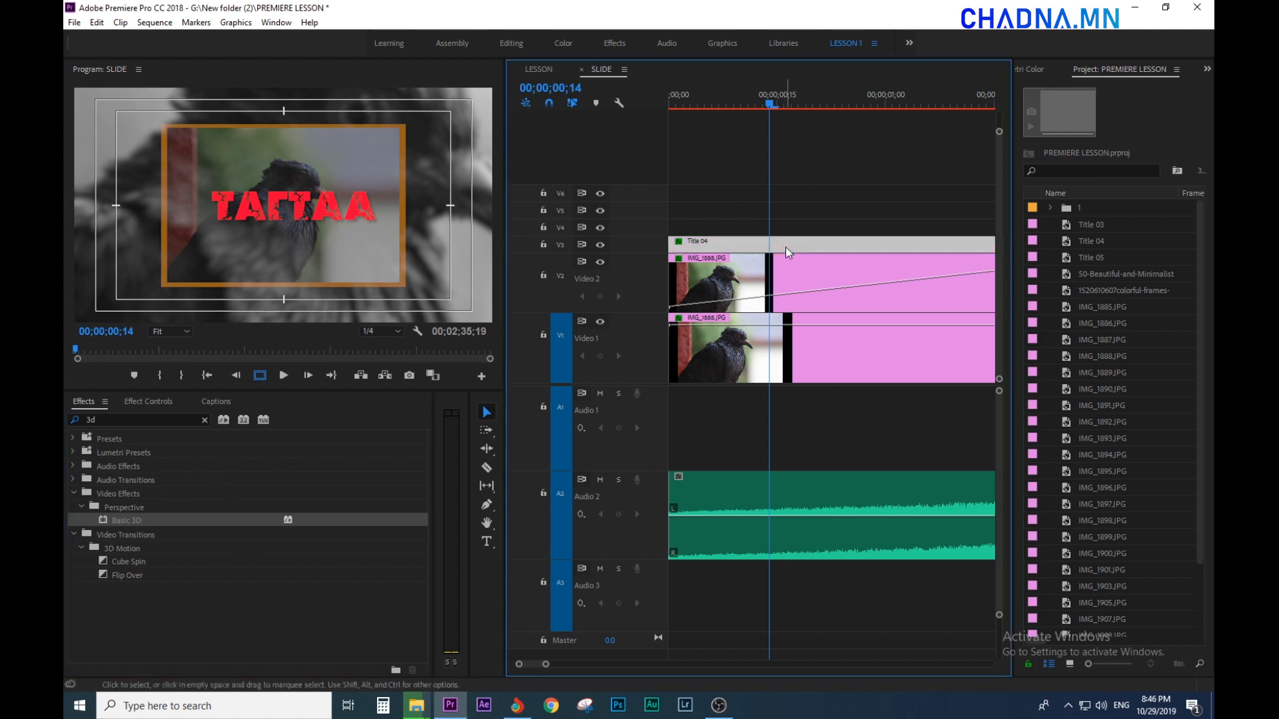
key(minus)
key(minus)
key(minus)
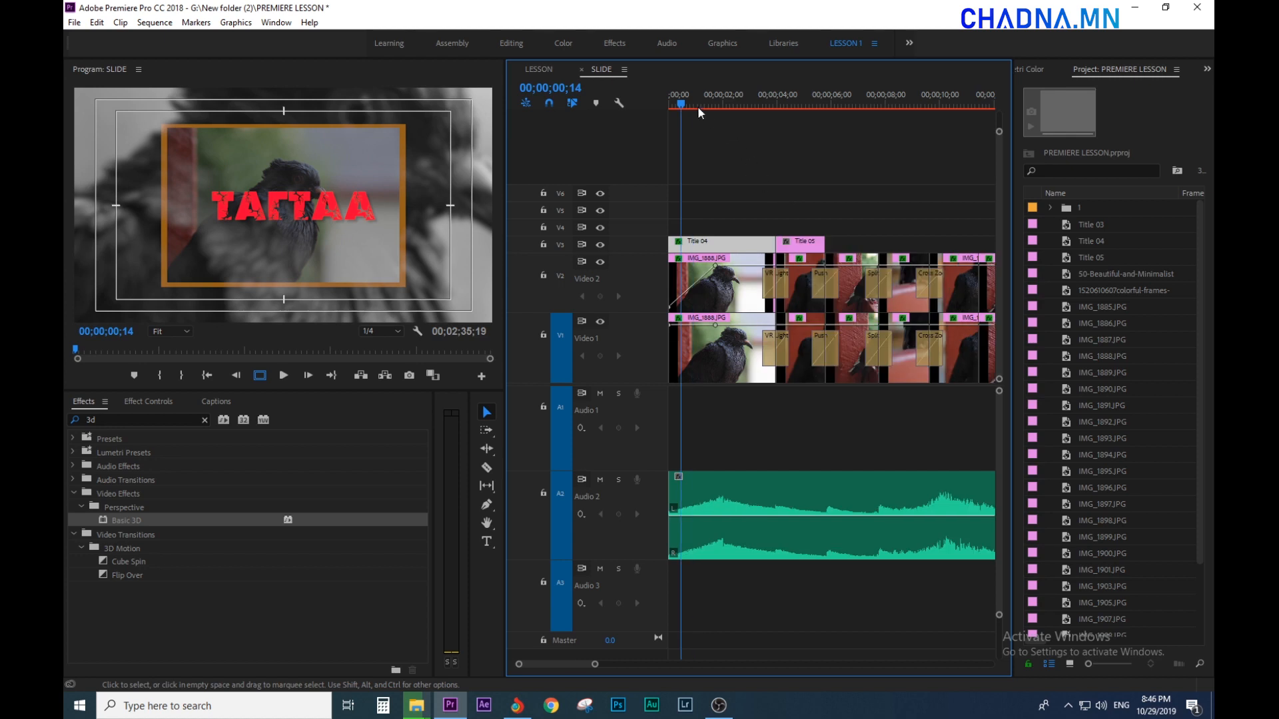
click(716, 103)
key(equal)
click(754, 100)
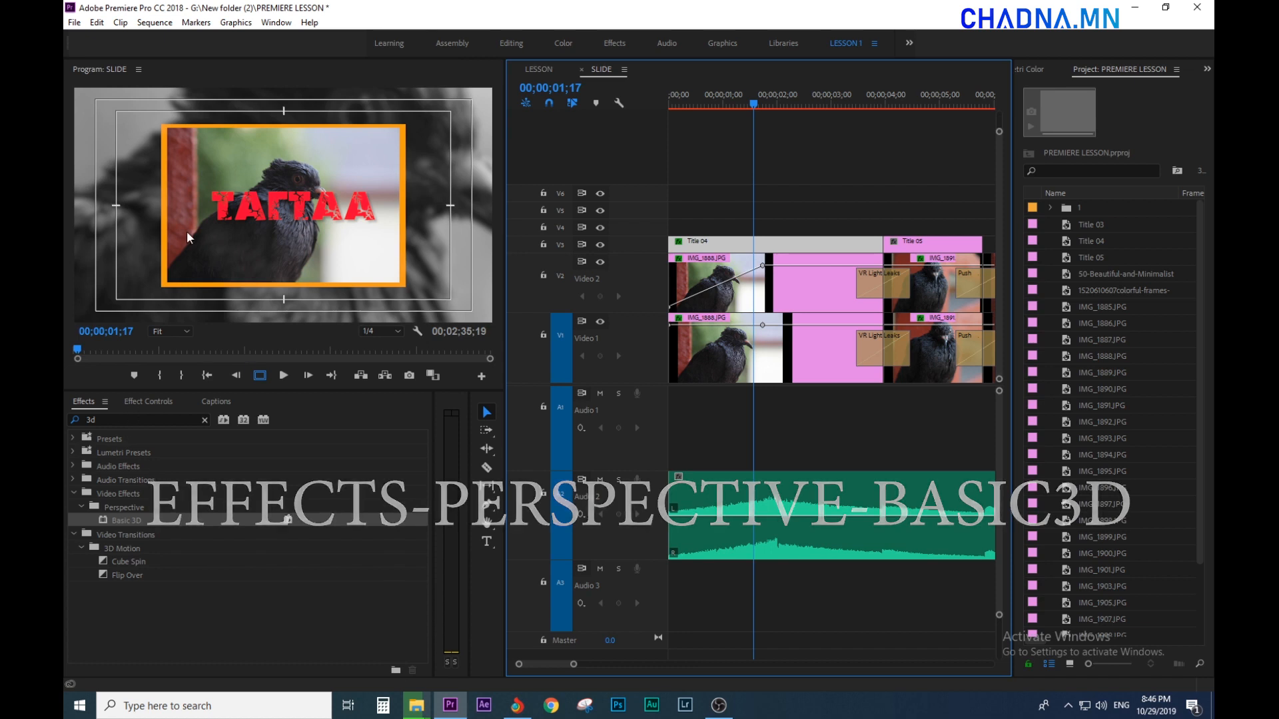
Bring up the Basic 3D settings of Title 04 and select that effect
click(148, 402)
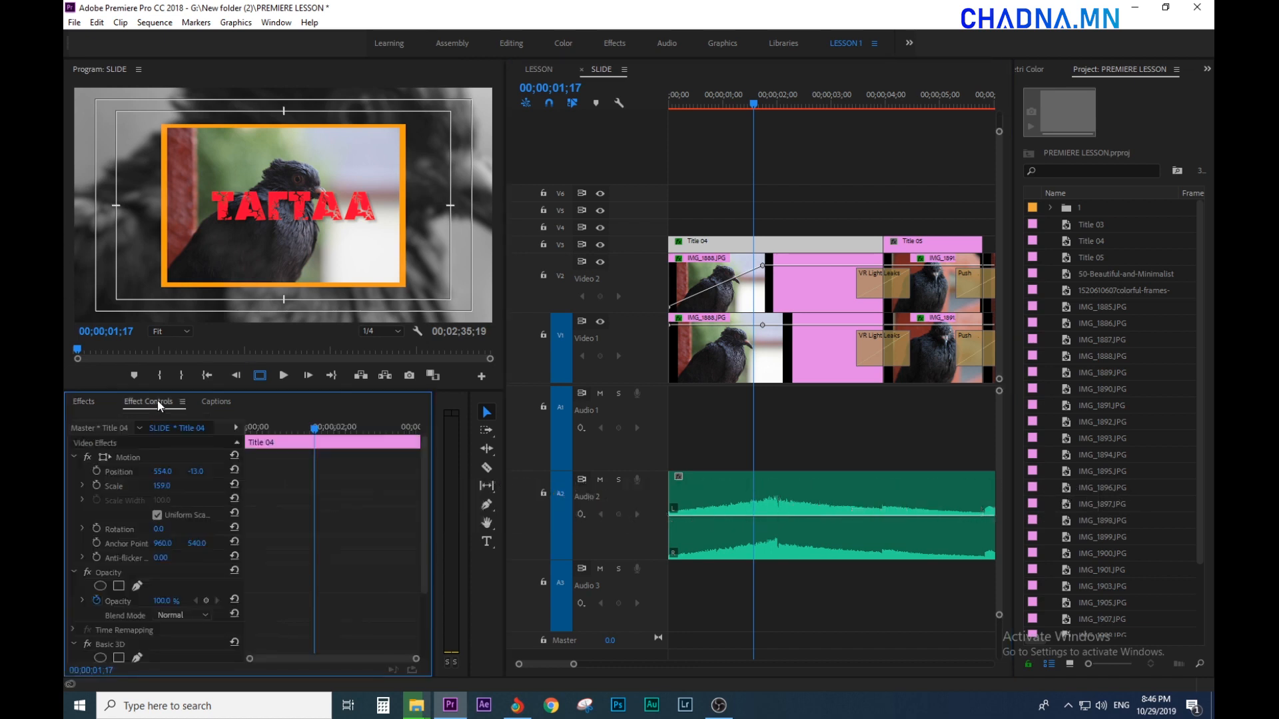
scroll(421, 484, down, 1)
scroll(429, 512, up, 1)
drag(426, 511, 422, 629)
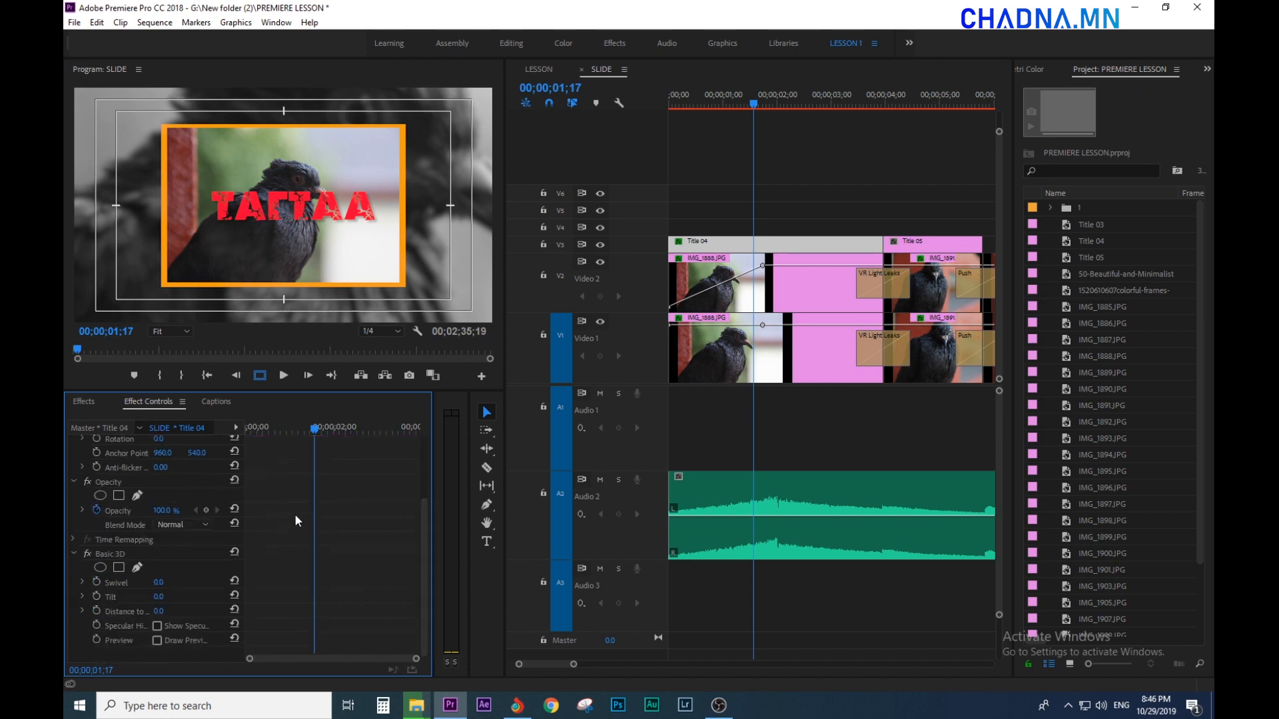
click(103, 553)
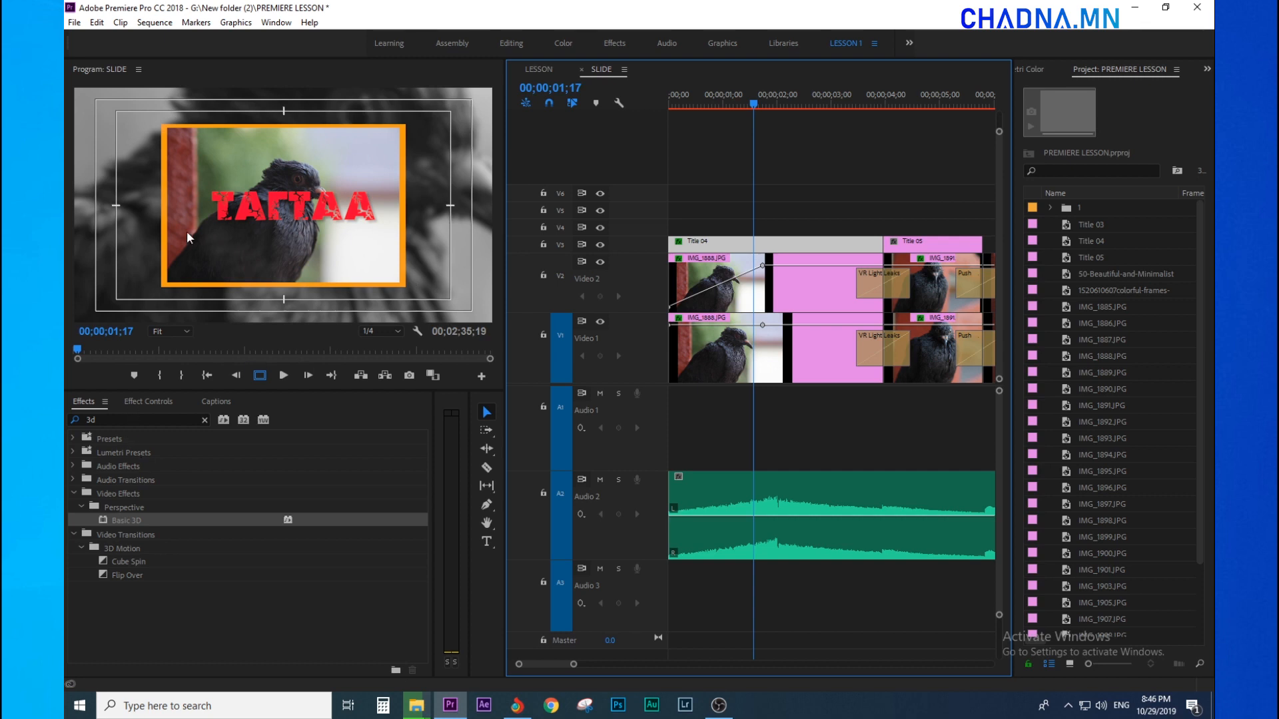
click(149, 402)
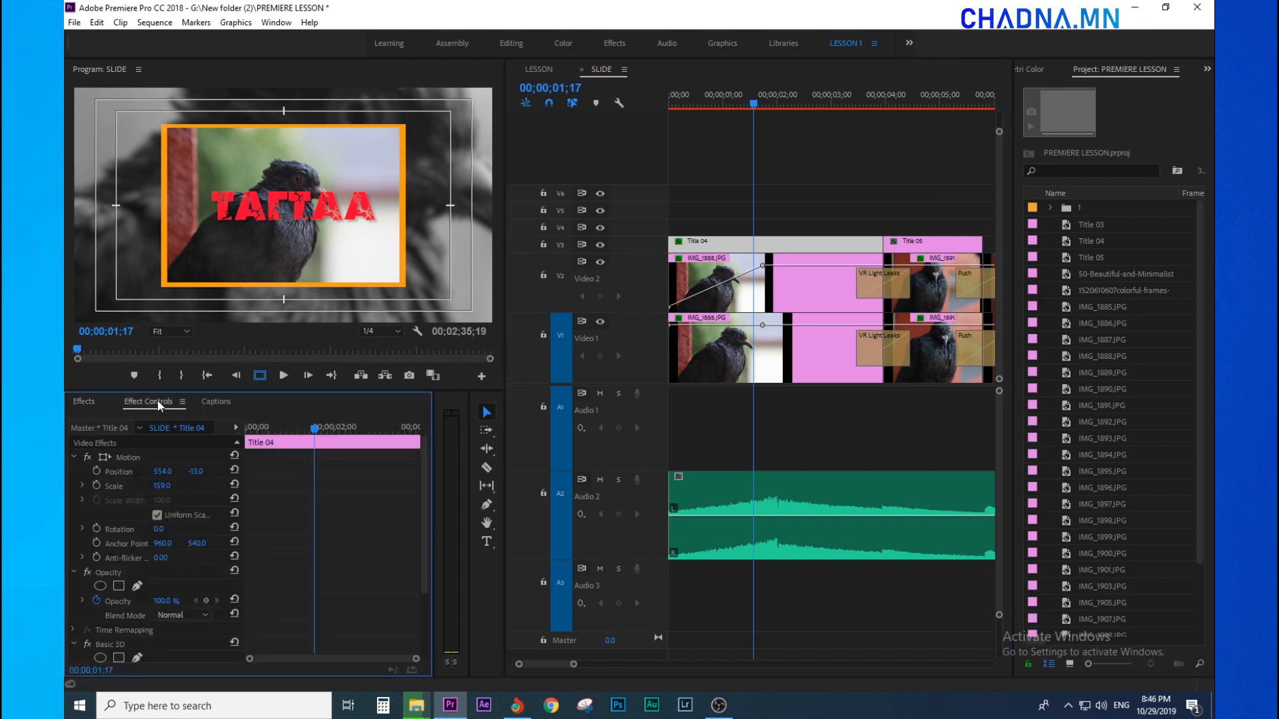
scroll(358, 539, down, 1)
scroll(419, 479, up, 1)
drag(426, 506, 422, 626)
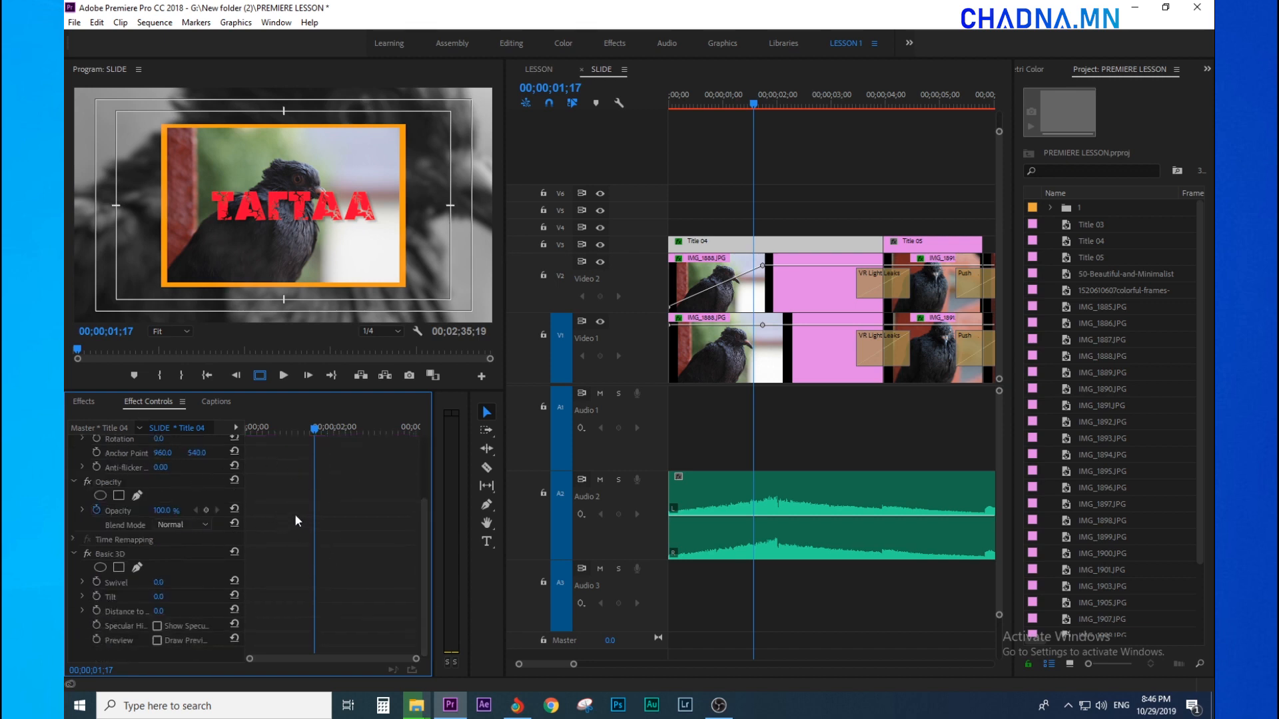
click(103, 553)
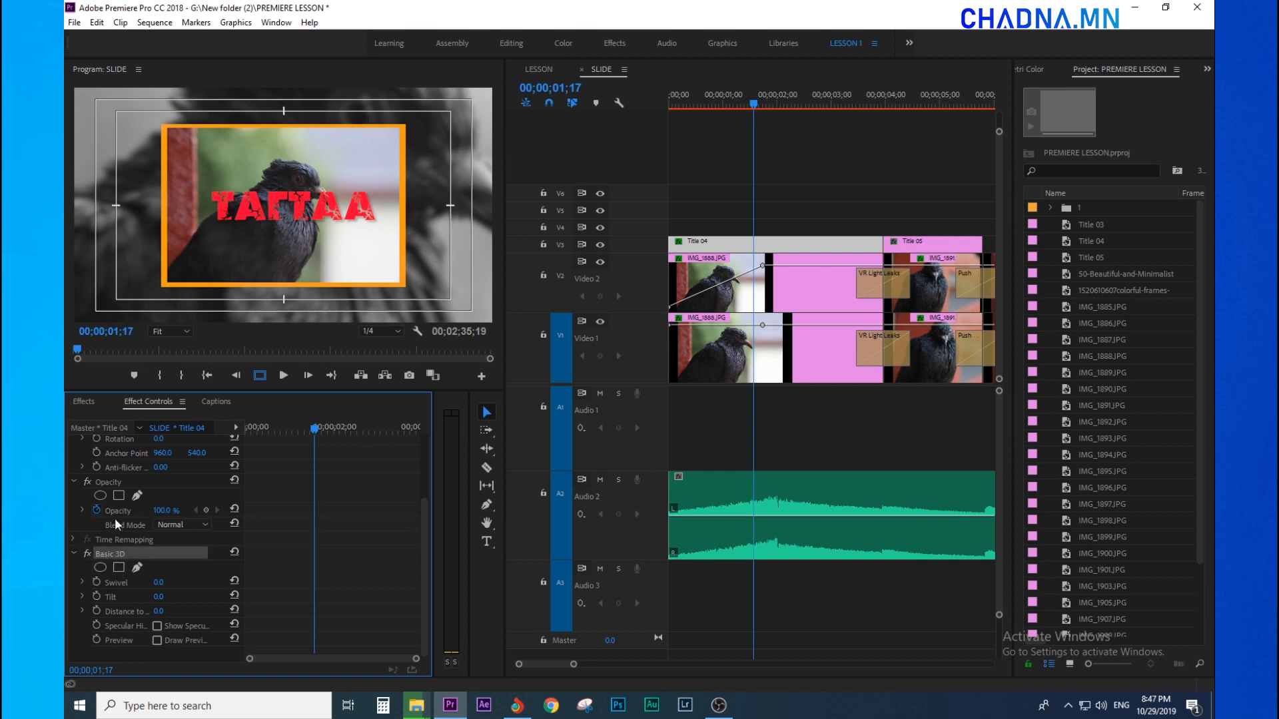
Try out different Swivel and Tilt angles in the Basic 3D effect of the Title 04 clip
click(625, 318)
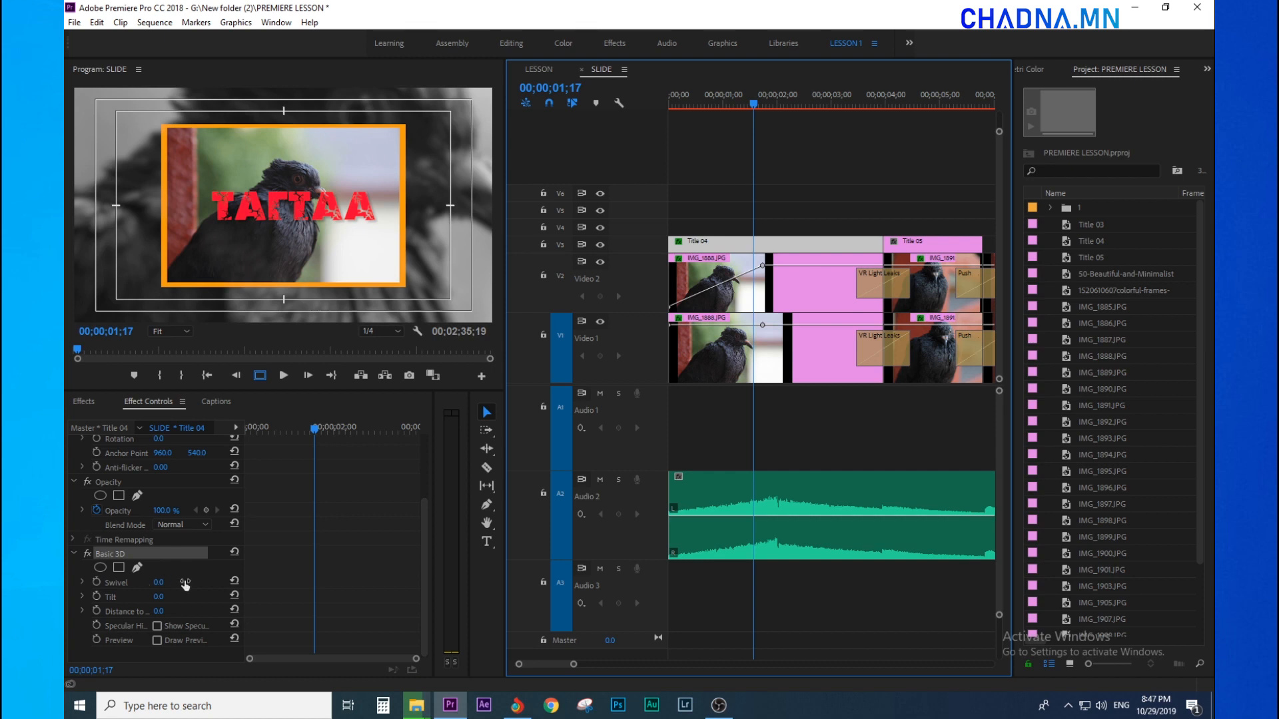
drag(158, 583, 221, 583)
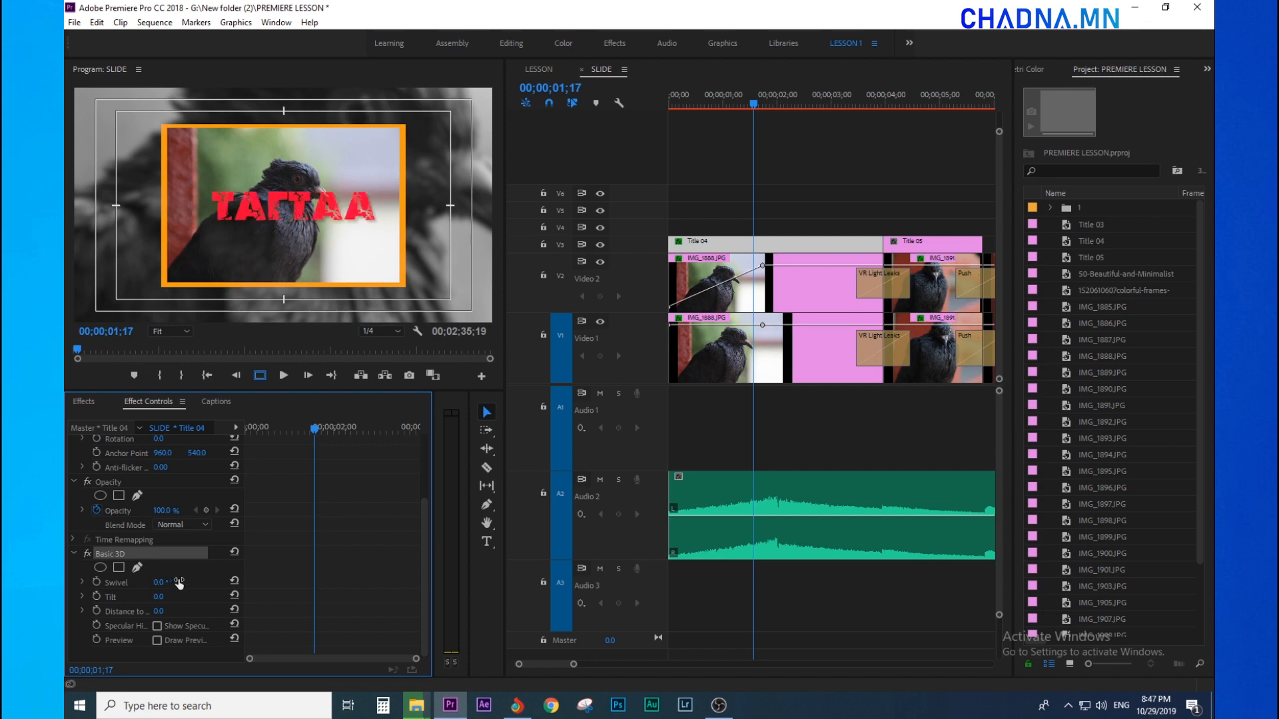
drag(156, 599, 215, 600)
key(ctrl+z)
drag(133, 596, 174, 595)
key(ctrl+s)
Try high and low Distance to Image values for Title 04 and undo the last change
drag(158, 611, 1008, 611)
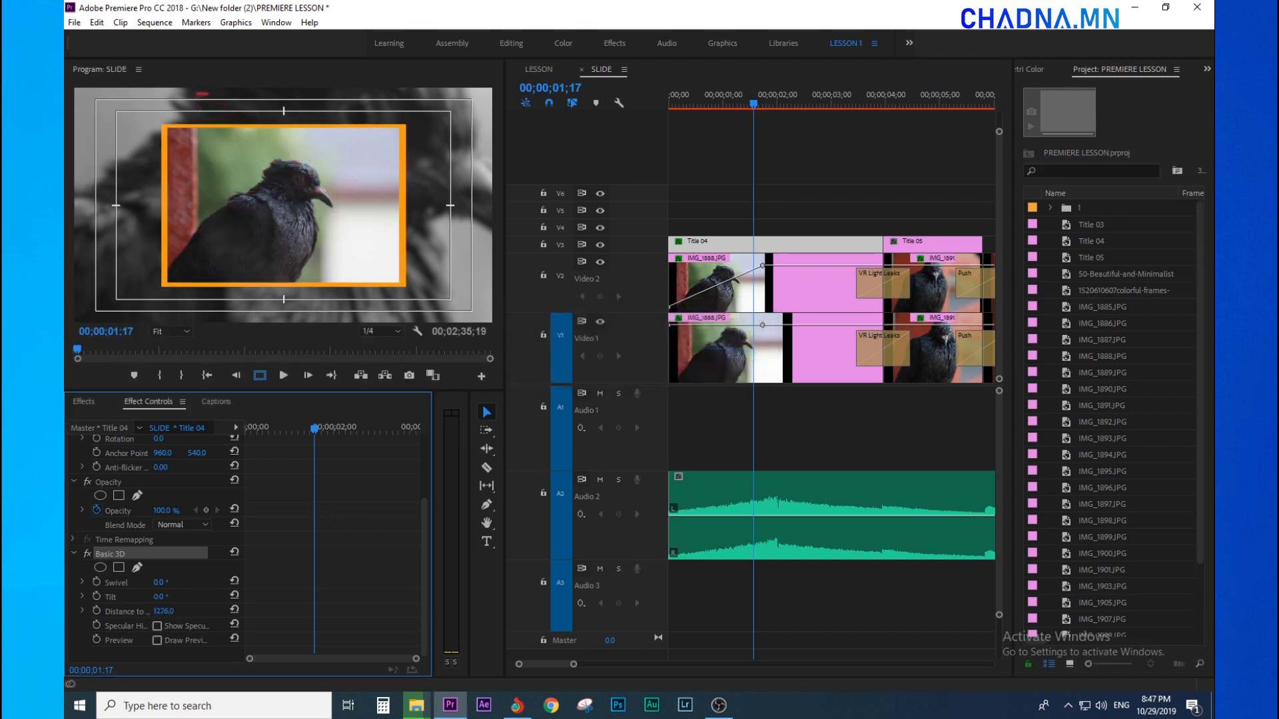
drag(858, 611, 1051, 611)
drag(817, 611, 117, 611)
key(ctrl+z)
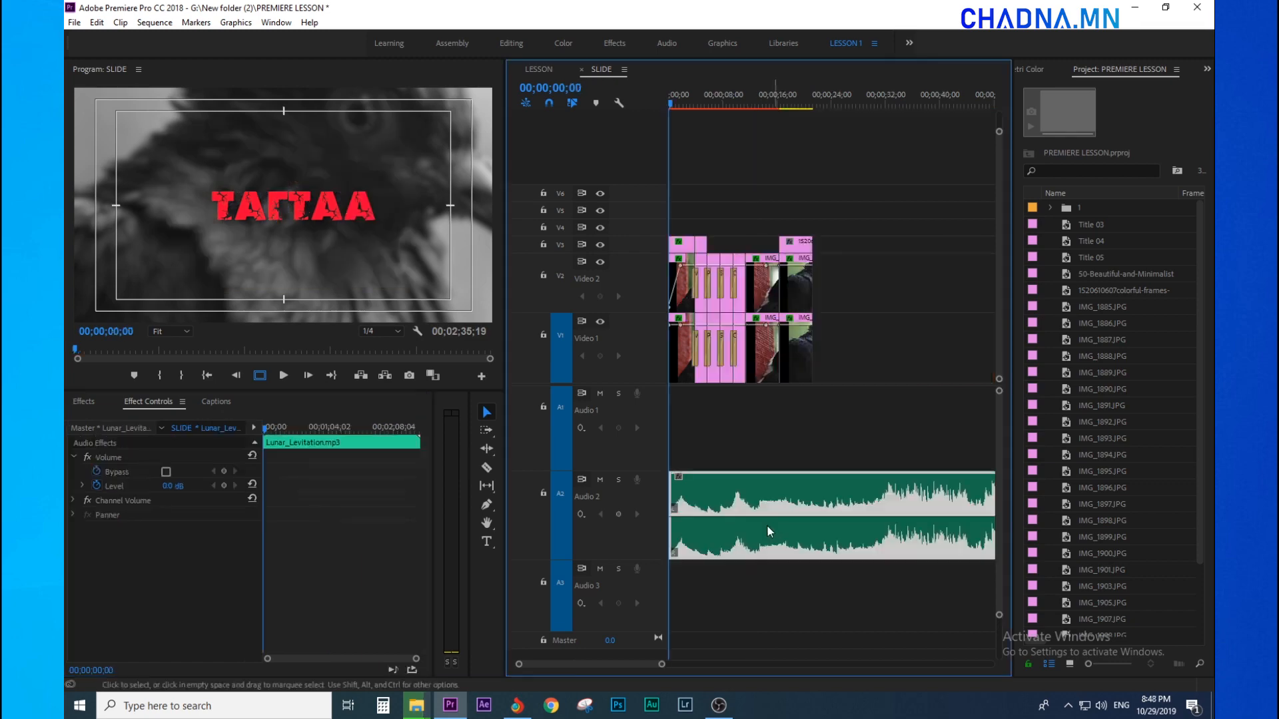
Delete the Lunar_Levitation.mp3 music from Audio 2 and switch to the browser to search YouTube for a replacement song
key(Delete)
key(alt+Tab)
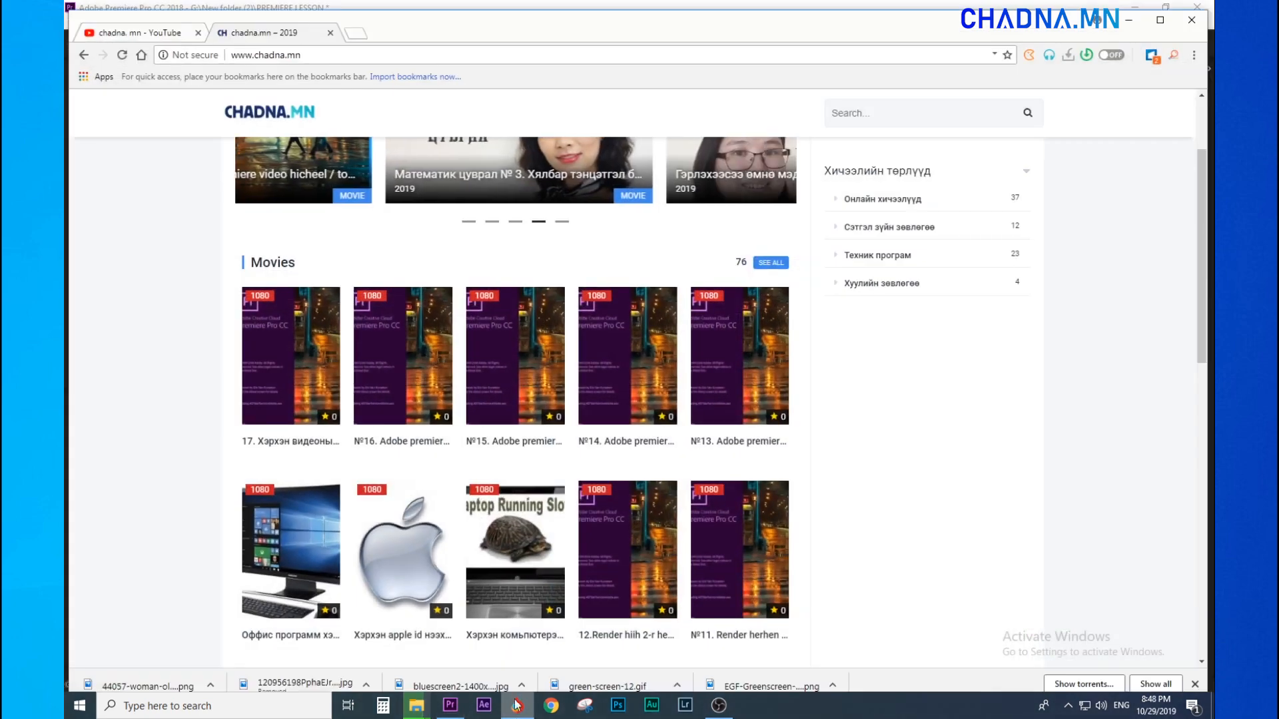
click(121, 35)
triple_click(584, 123)
text(te)
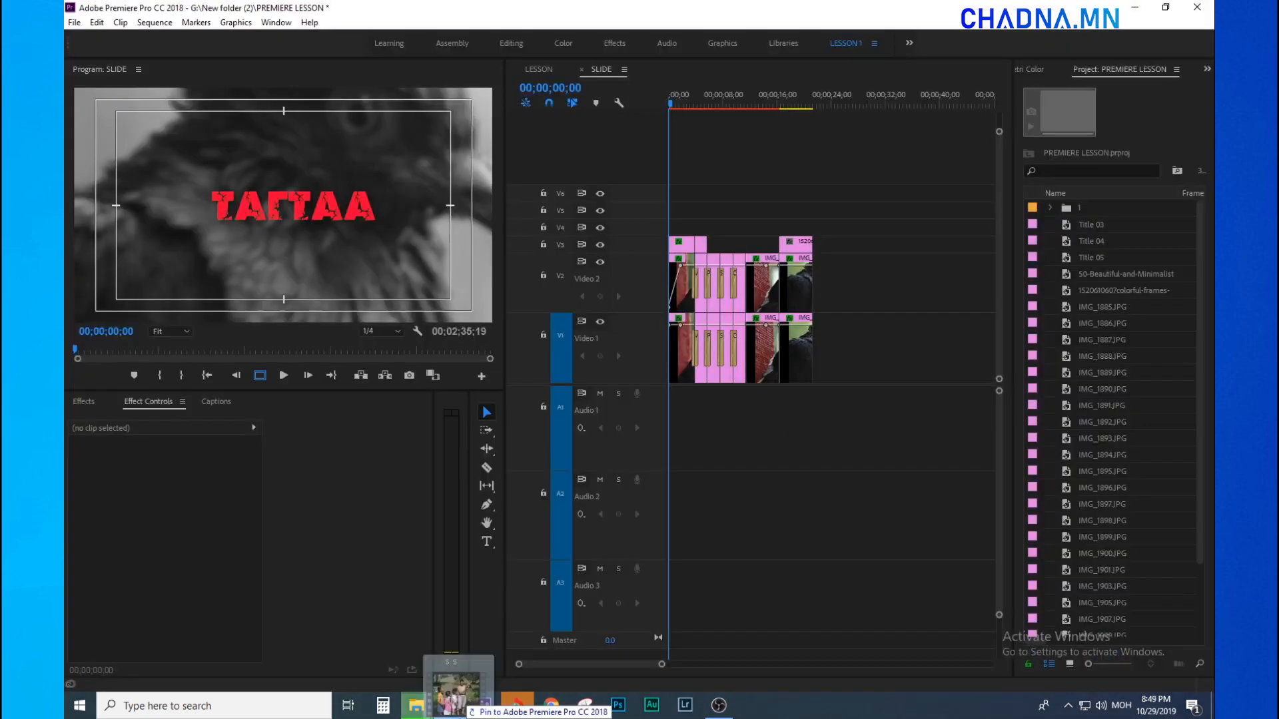
Place the downloaded "Өрөөнд тагтаа орж ирлээ" MP4 in the sequence, split it at 00;03;52;22 and delete the part before the split
drag(455, 705, 842, 341)
click(861, 104)
drag(688, 283, 766, 481)
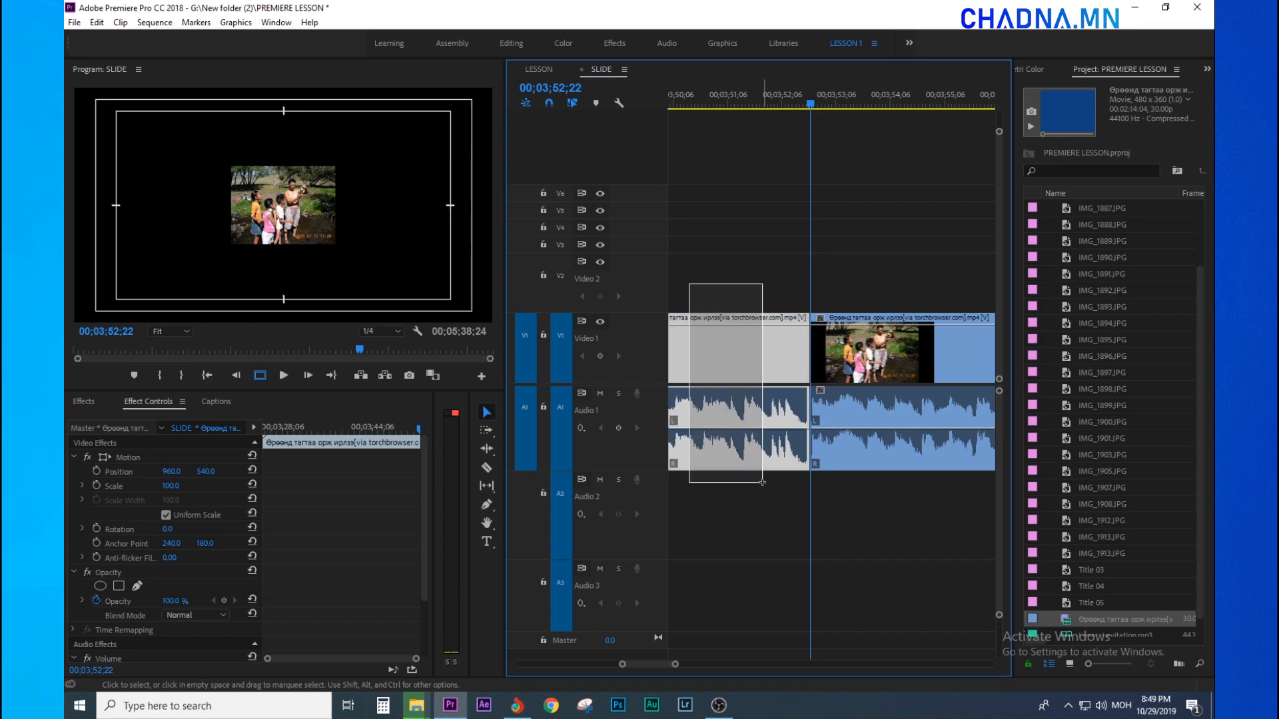
key(Delete)
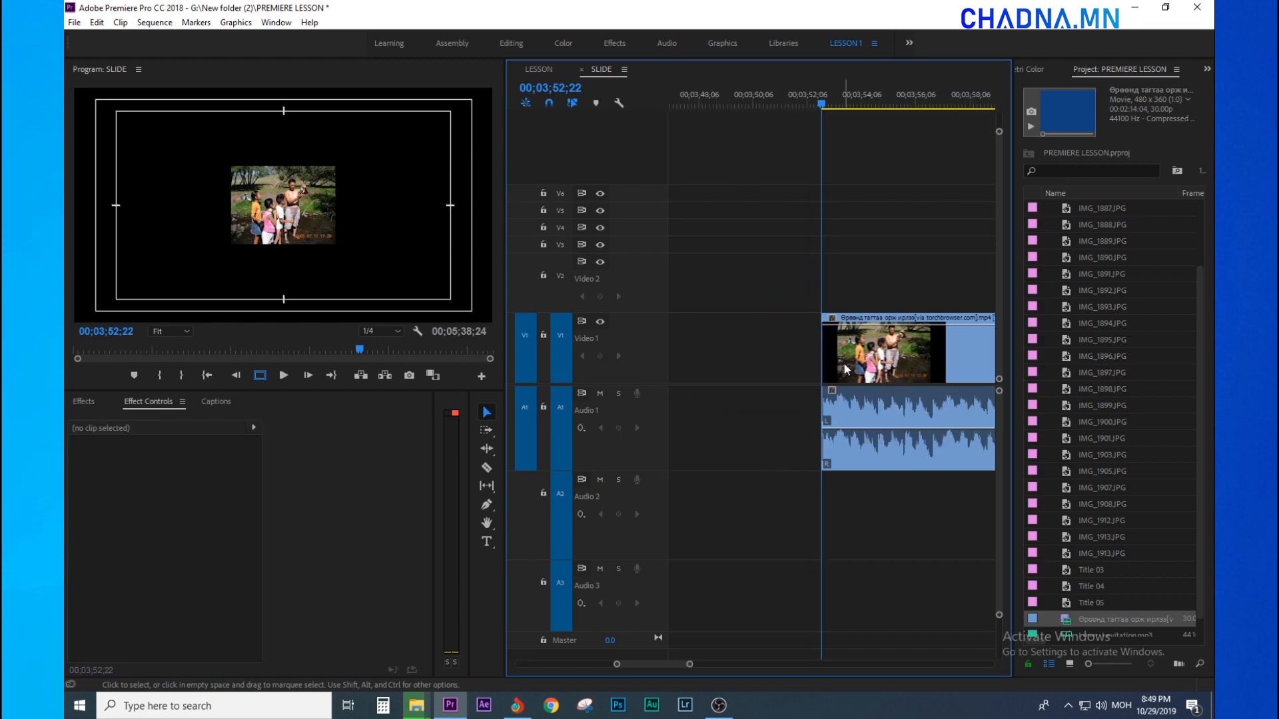
Unlink the remaining song clip's video from its audio and delete the video portion
right_click(843, 363)
click(873, 243)
drag(766, 313, 841, 346)
key(Delete)
Move the song's audio on Audio 1 to the start of the sequence and return the playhead there
key(minus)
key(minus)
key(minus)
key(minus)
key(minus)
key(minus)
drag(786, 457, 672, 452)
key(equal)
key(equal)
key(minus)
key(minus)
drag(693, 106, 661, 149)
key(equal)
key(equal)
key(equal)
key(equal)
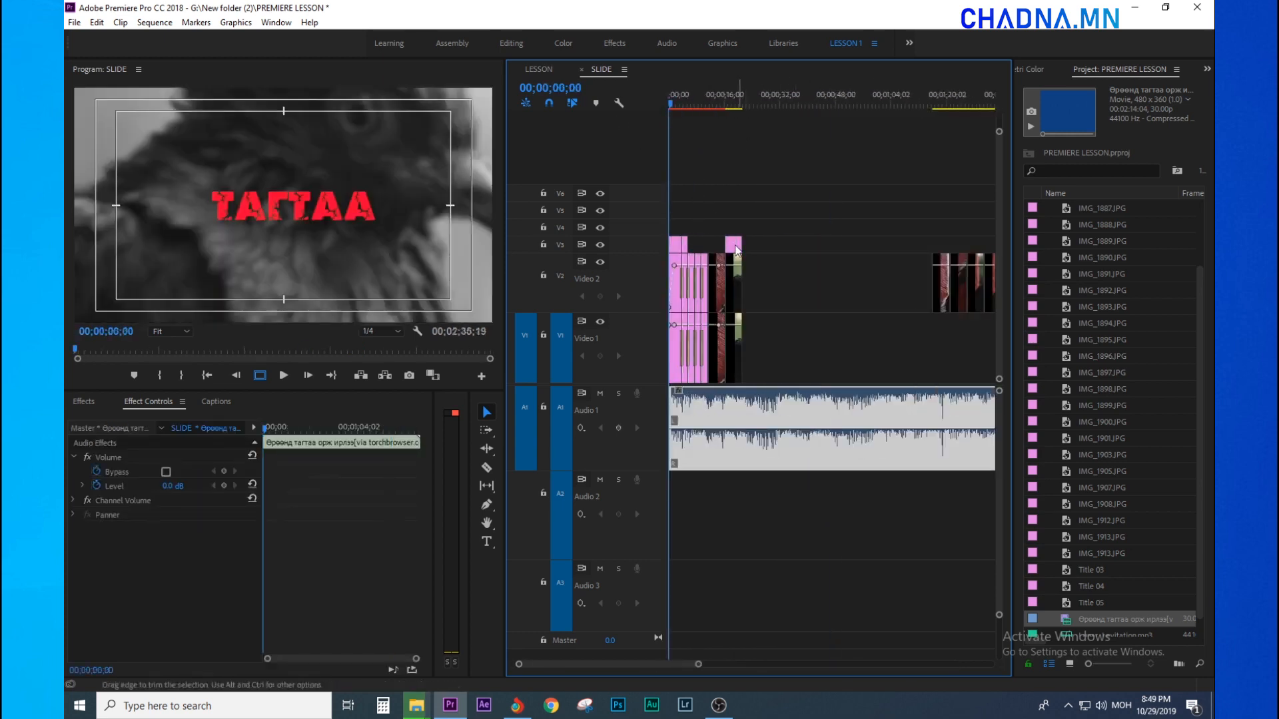
Play the opening of the slideshow and lower the volume level of the song on Audio 1
key(space)
key(equal)
key(equal)
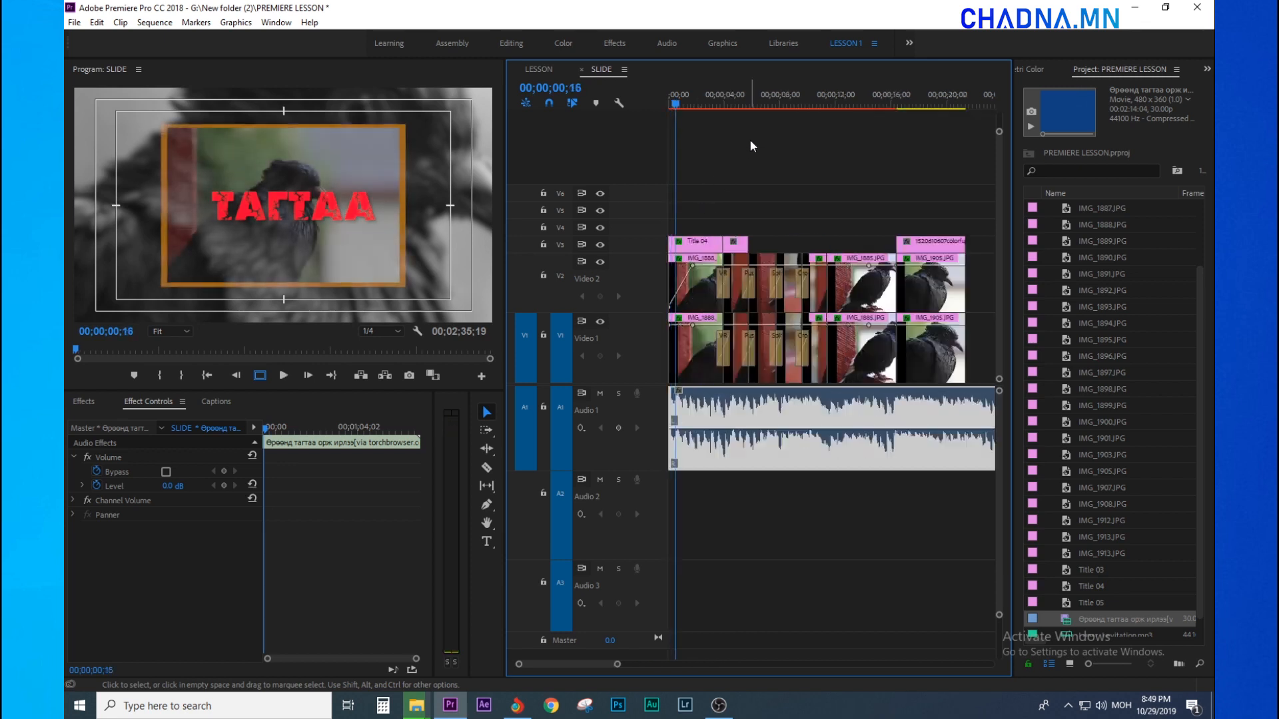
key(equal)
drag(696, 436, 696, 453)
click(773, 161)
click(699, 103)
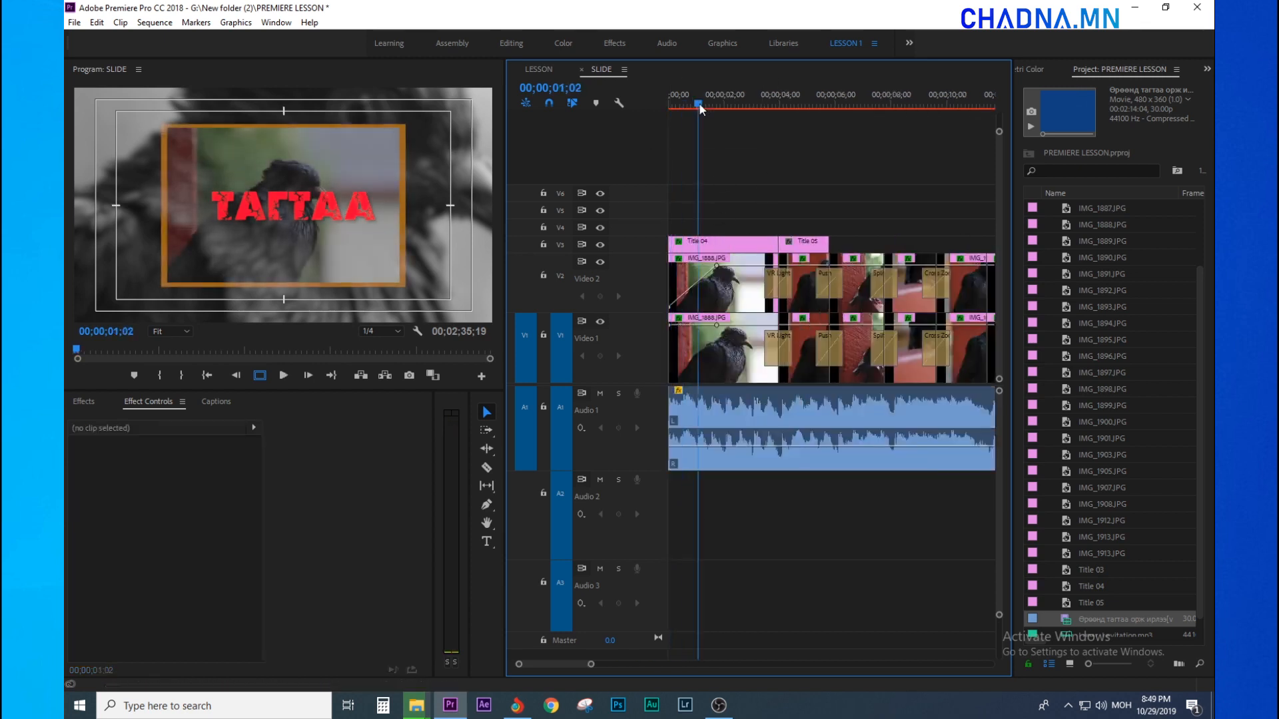
Save the project and play the opening from the start with the new music, returning the playhead to the beginning
key(minus)
click(702, 101)
key(Home)
key(equal)
key(equal)
key(ctrl+s)
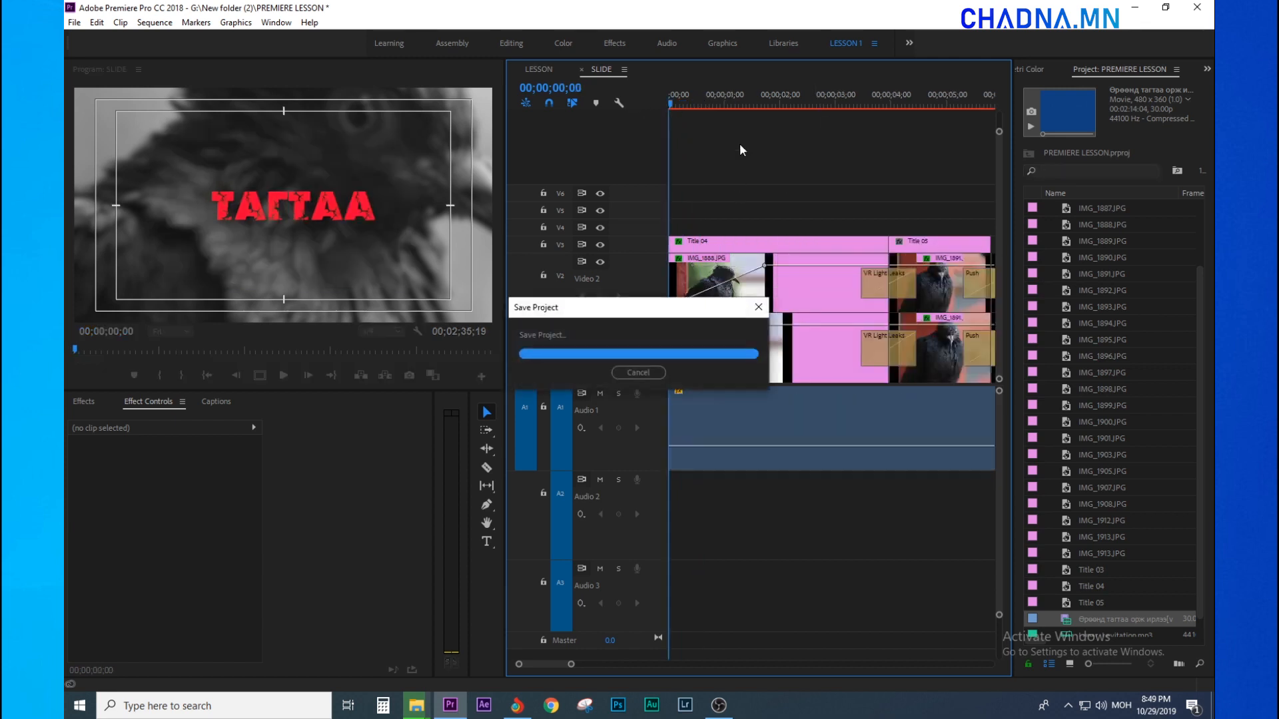
key(space)
drag(700, 139, 765, 160)
key(space)
click(891, 102)
drag(892, 106, 668, 103)
Reset Title 04's scale to 100 and move the title to position 1204.0, 569.0
click(799, 242)
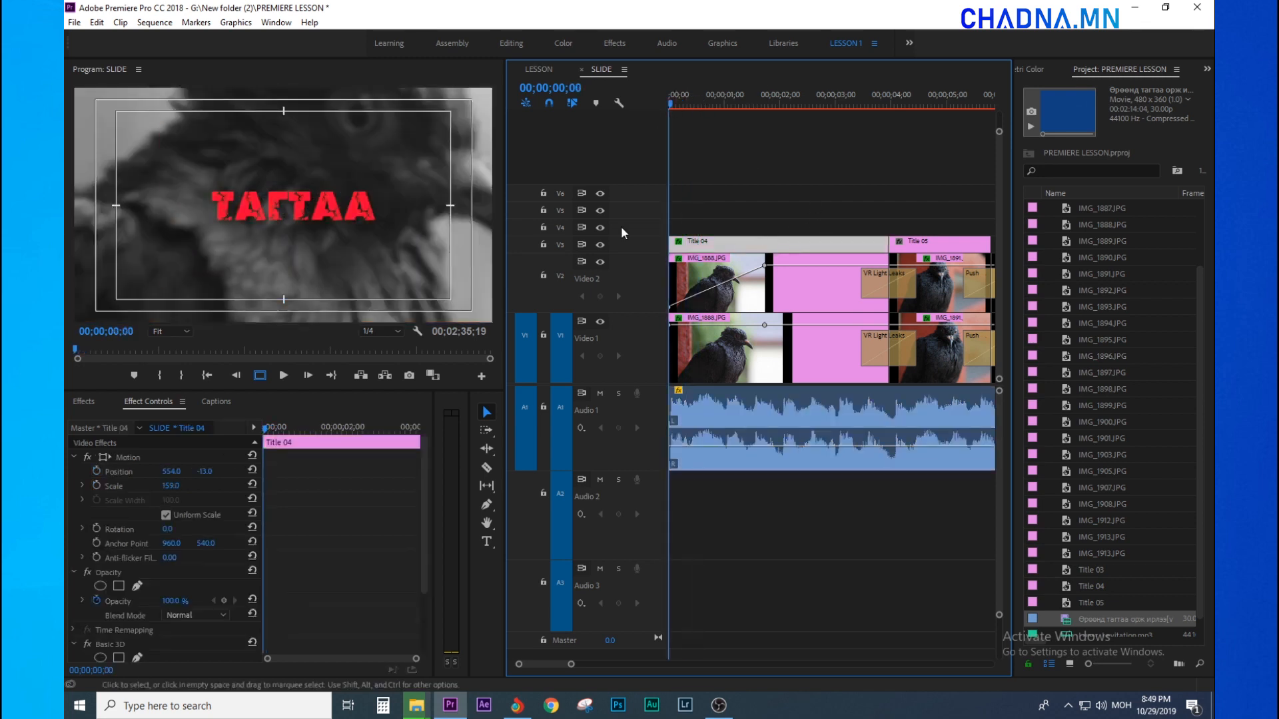
drag(205, 472, 307, 471)
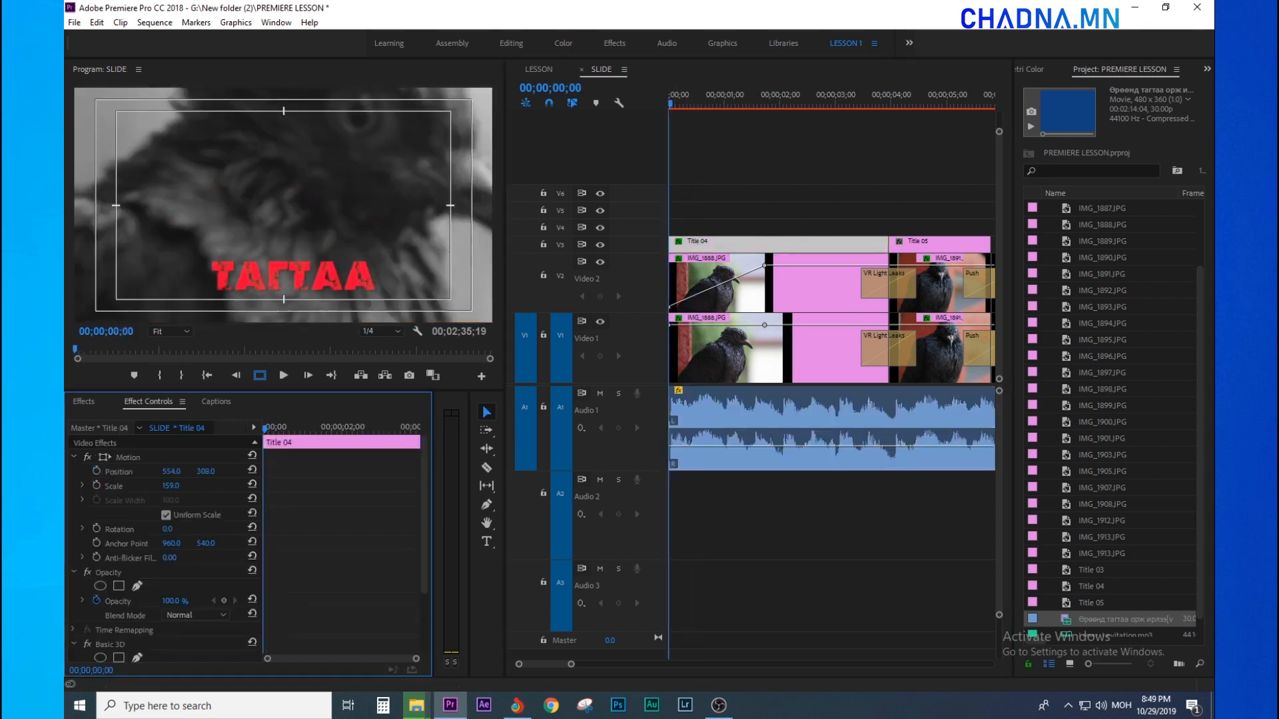
drag(172, 472, 179, 471)
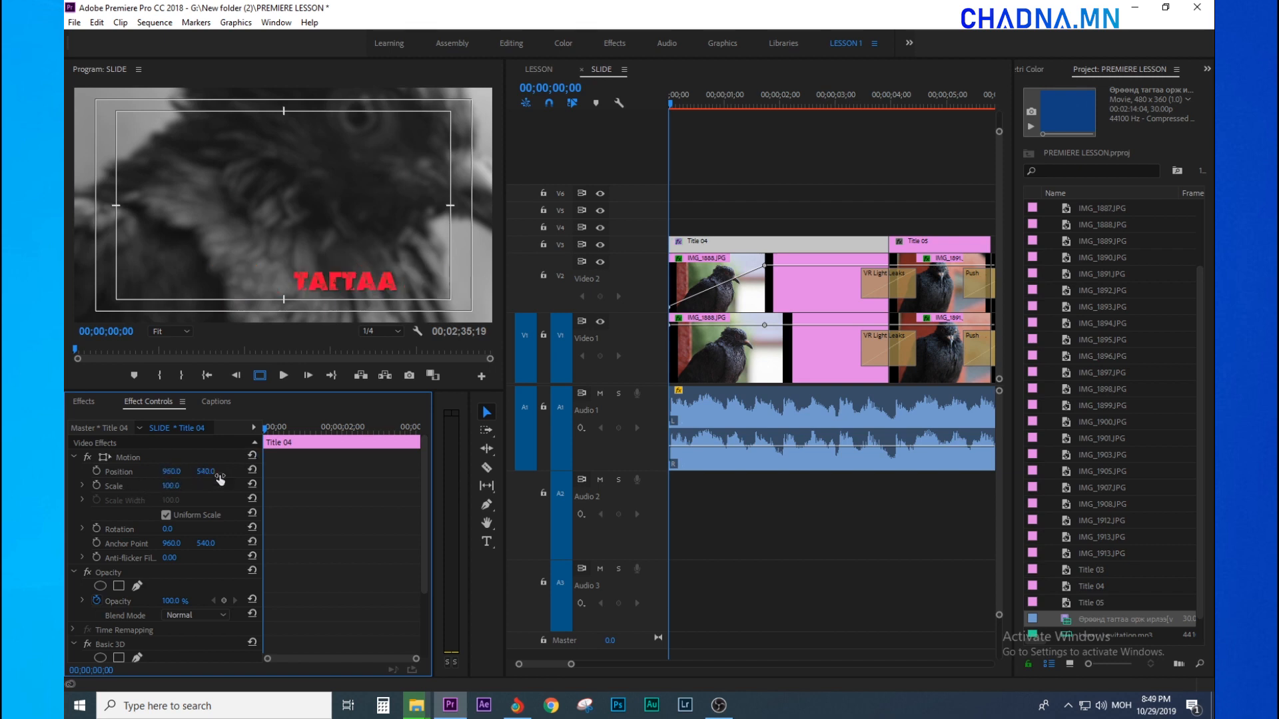
drag(161, 472, 342, 471)
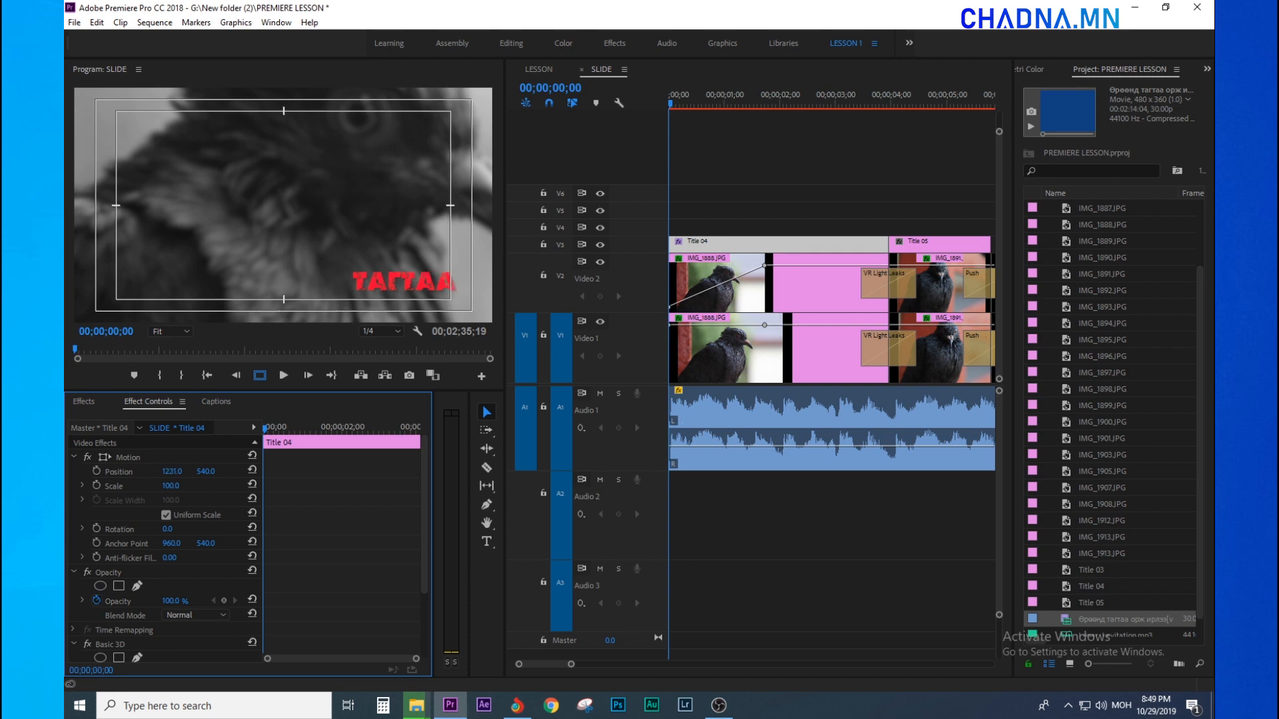
drag(207, 471, 151, 472)
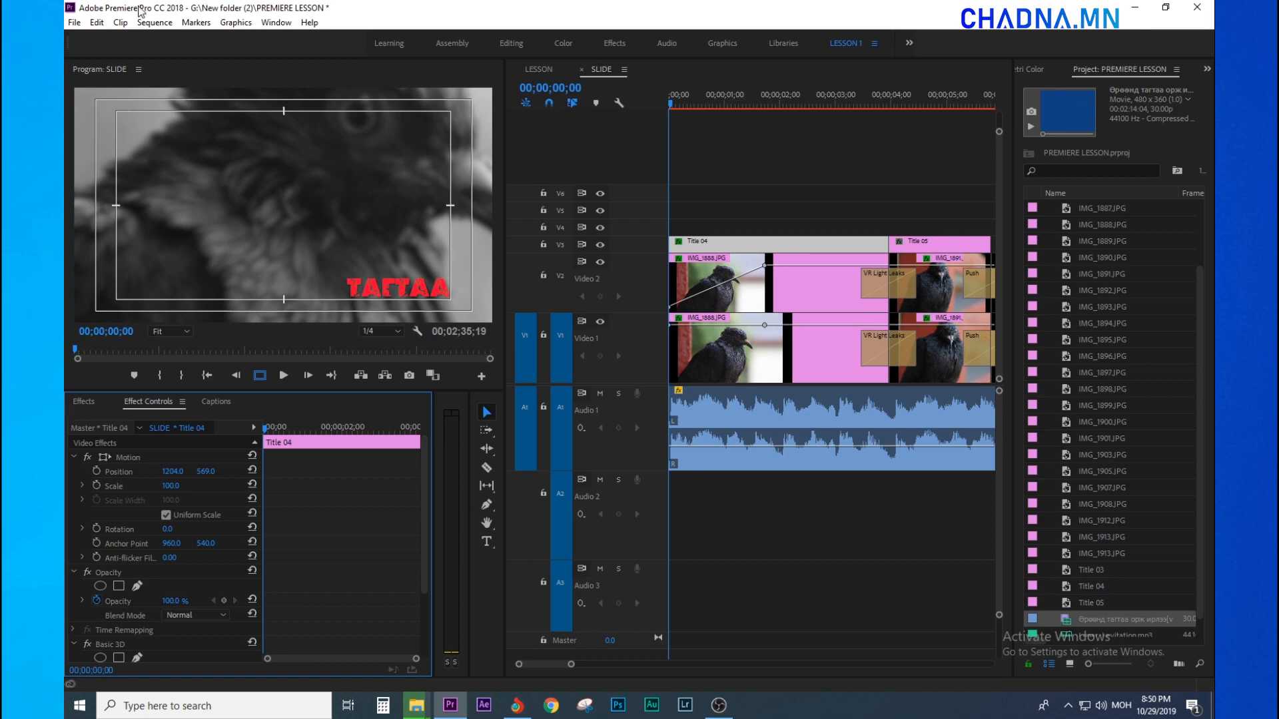
Create a new legacy title with the text ӨРӨӨНИЙ in a text area across the middle of the frame
click(74, 22)
mouse_move(93, 40)
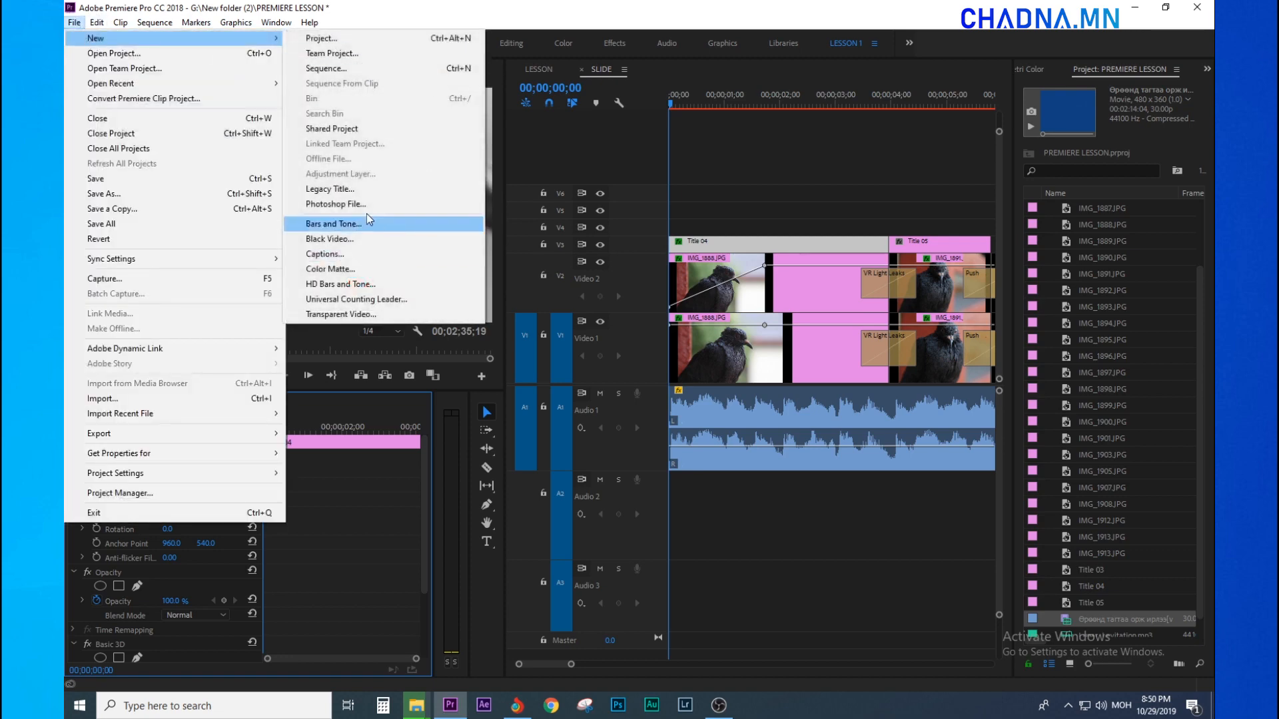
click(365, 191)
click(659, 423)
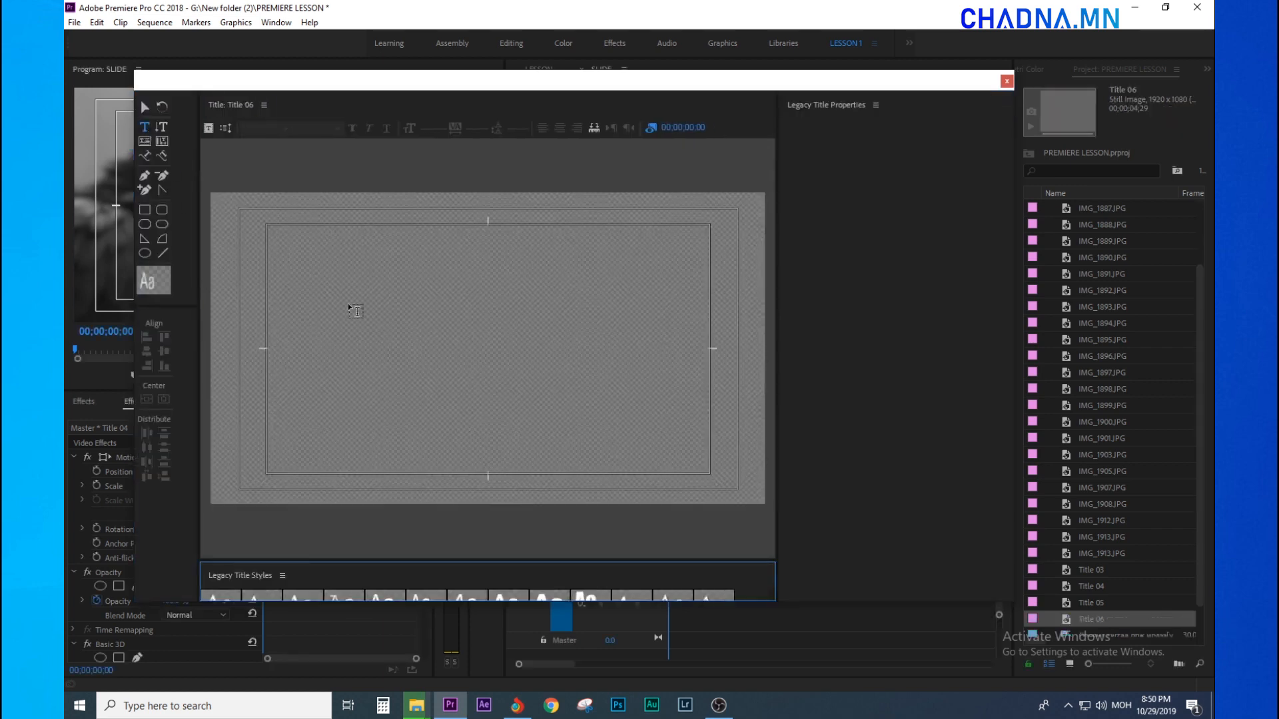
drag(314, 268, 678, 437)
text(ӨРӨӨНИЙ)
Style ӨРӨӨНИЙ as large, heavy yellow lettering and place the title on V4 above Title 04
double_click(373, 281)
click(285, 128)
drag(405, 224, 313, 281)
click(373, 273)
click(428, 279)
click(918, 457)
click(678, 346)
click(660, 445)
click(799, 277)
click(918, 457)
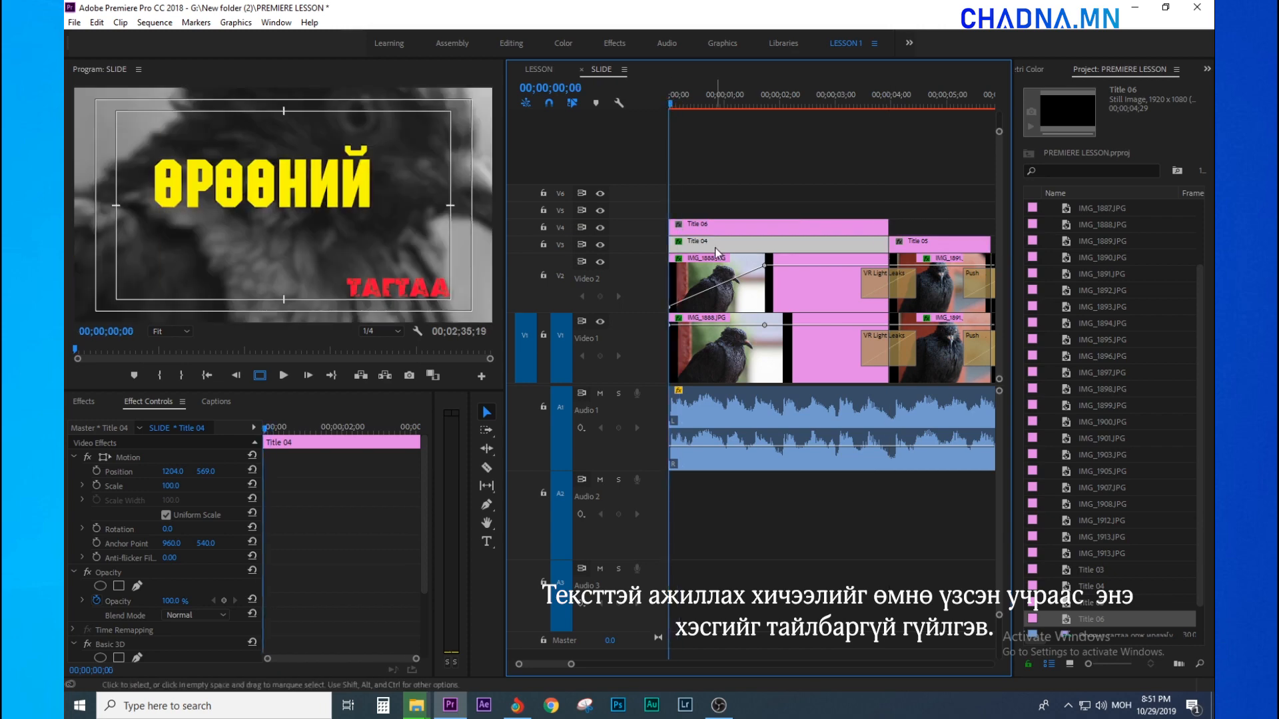
Create another legacy title at 00;00;01;02 with the text САЛХИВЧ below ӨРӨӨНИЙ
drag(684, 100, 727, 99)
click(74, 22)
mouse_move(89, 38)
click(333, 188)
key(Return)
click(284, 368)
text(САЛХИВЧ)
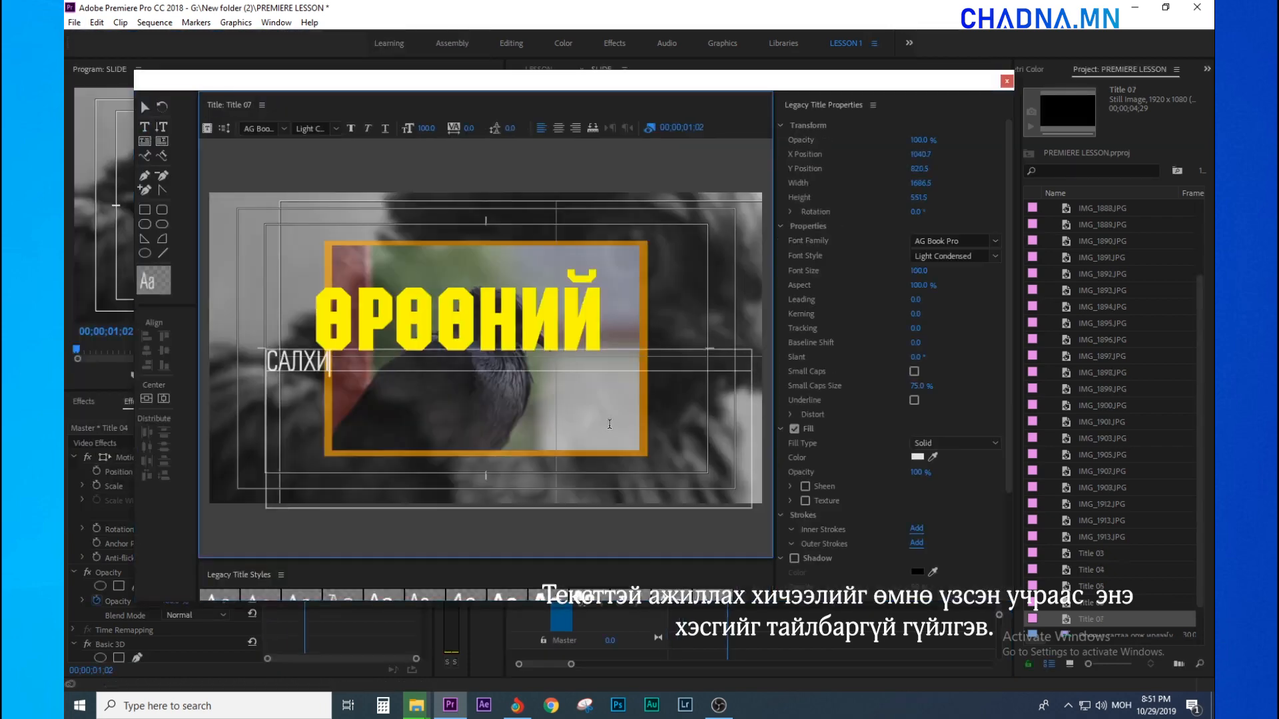
Change the font of САЛХИВЧ to a serif face, enlarge it and position it directly under ӨРӨӨНИЙ
click(261, 128)
scroll(380, 233, down, 1)
click(380, 225)
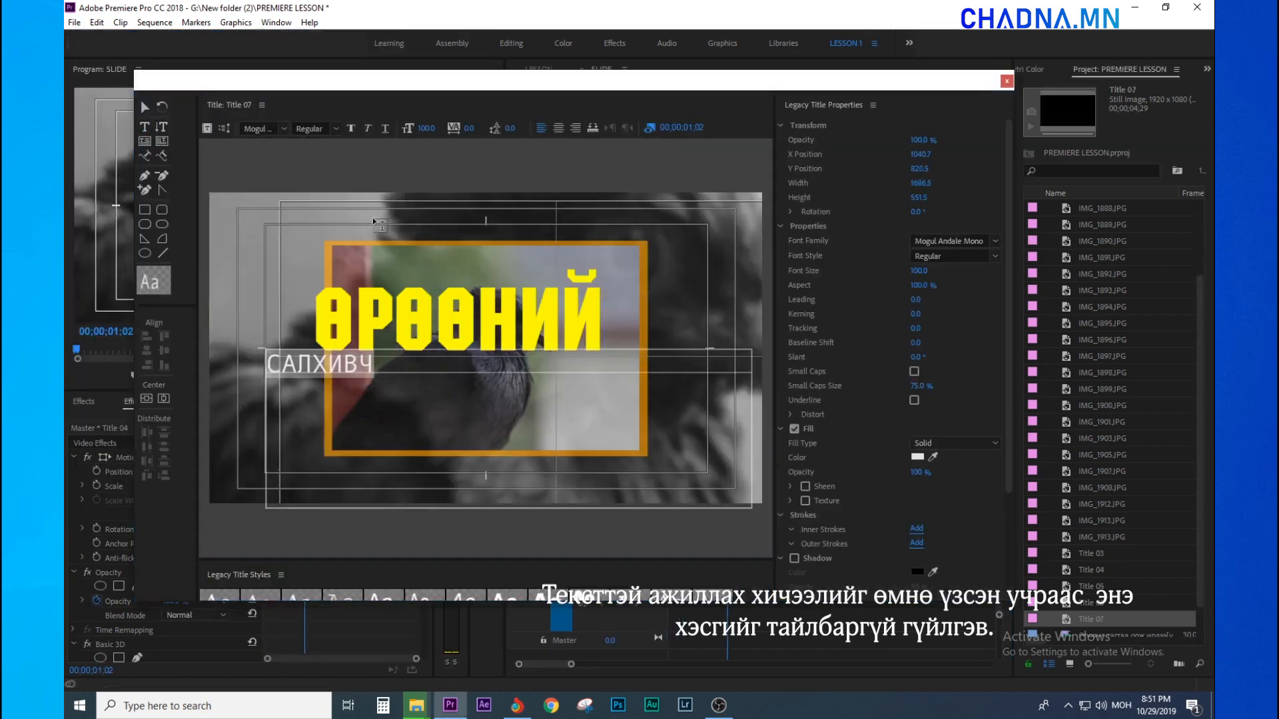
click(274, 129)
click(360, 326)
click(434, 364)
drag(433, 365, 266, 365)
click(144, 107)
drag(373, 364, 450, 373)
drag(752, 437, 621, 437)
double_click(370, 373)
drag(426, 128, 463, 128)
Fill САЛХИВЧ with cyan and close the title editor
click(916, 457)
drag(639, 439, 694, 525)
click(790, 279)
click(917, 457)
click(677, 375)
click(790, 280)
click(1006, 81)
Create a legacy title at 00;00;01;23 with the text НЭЭЛТТЭЙ below САЛХИВЧ and change its font
click(766, 104)
click(74, 22)
mouse_move(91, 38)
click(336, 199)
click(669, 418)
drag(294, 383, 730, 520)
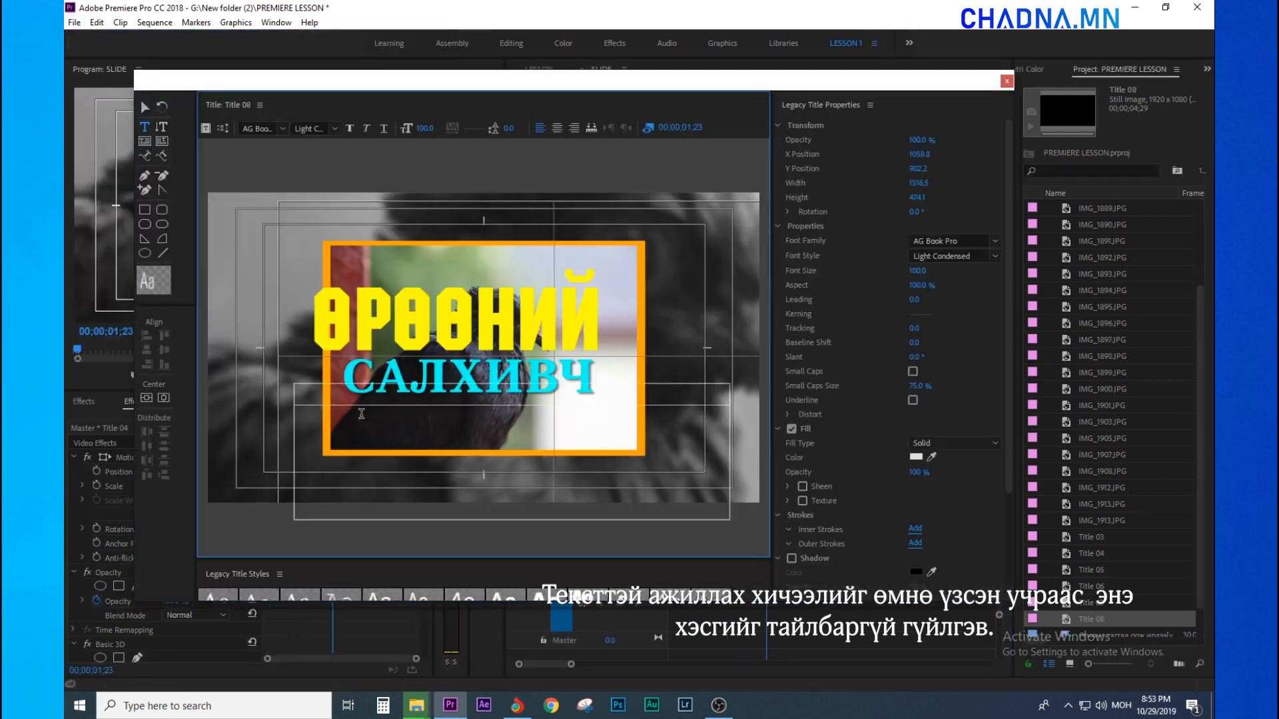
text(нээлттэй)
click(282, 128)
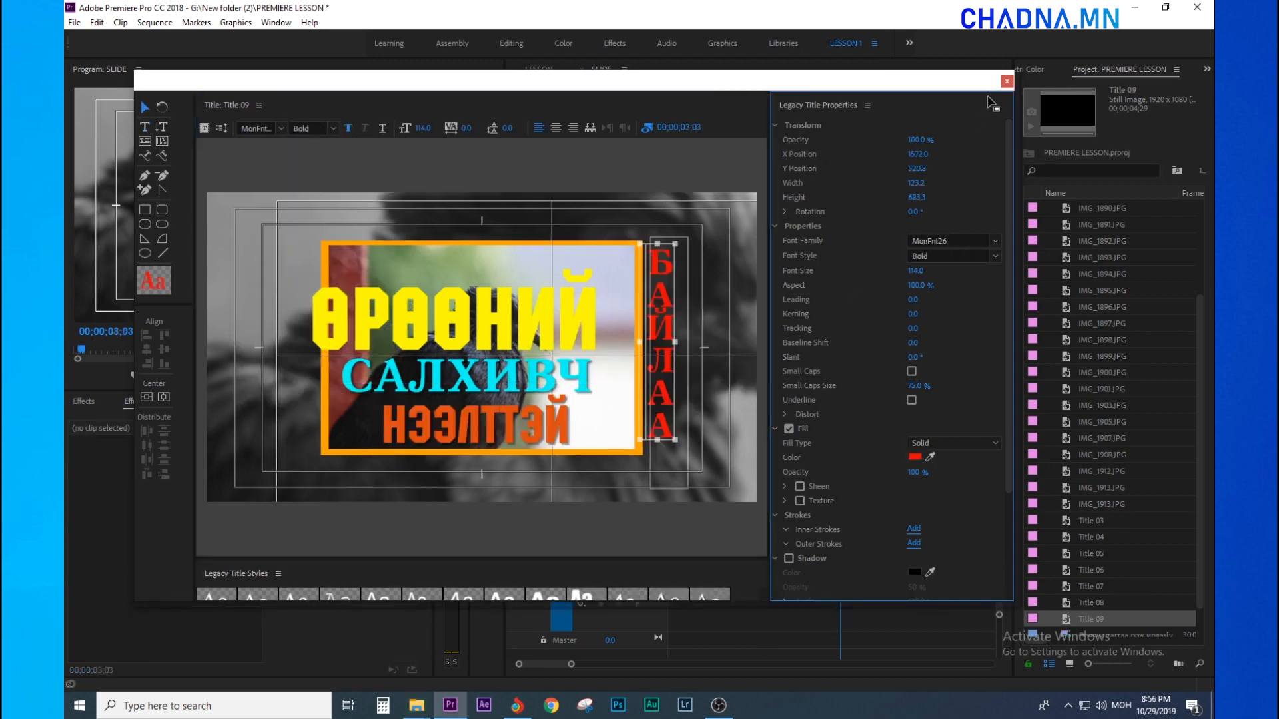
Close the title editor, place the vertical БАЙЛАА title on V7 above Title 08 and return to the sequence start
click(1006, 81)
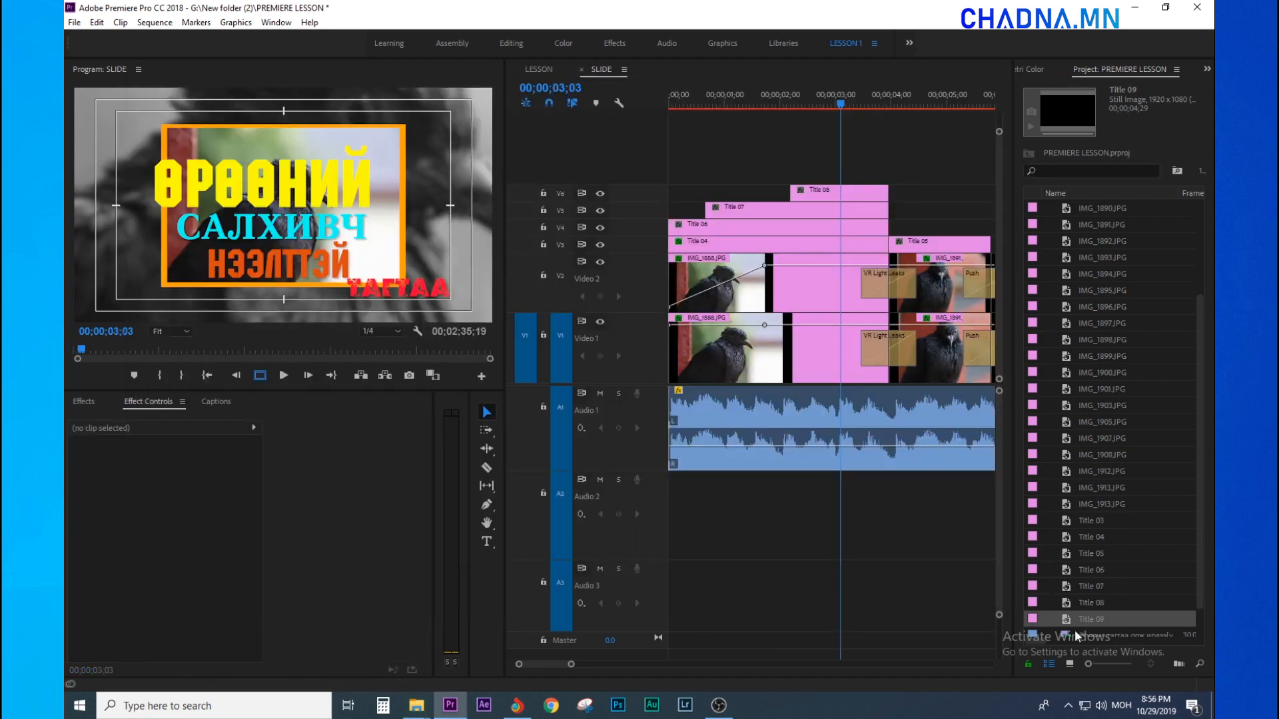
drag(1070, 622, 825, 173)
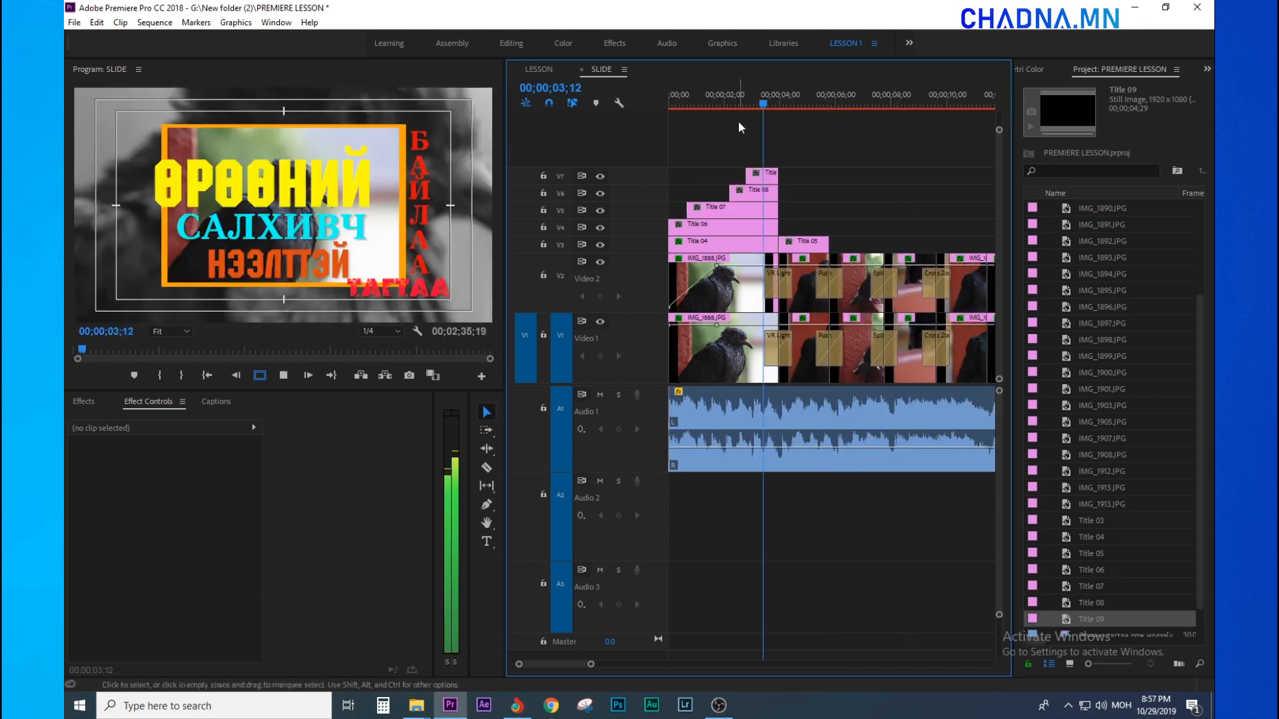
key(Home)
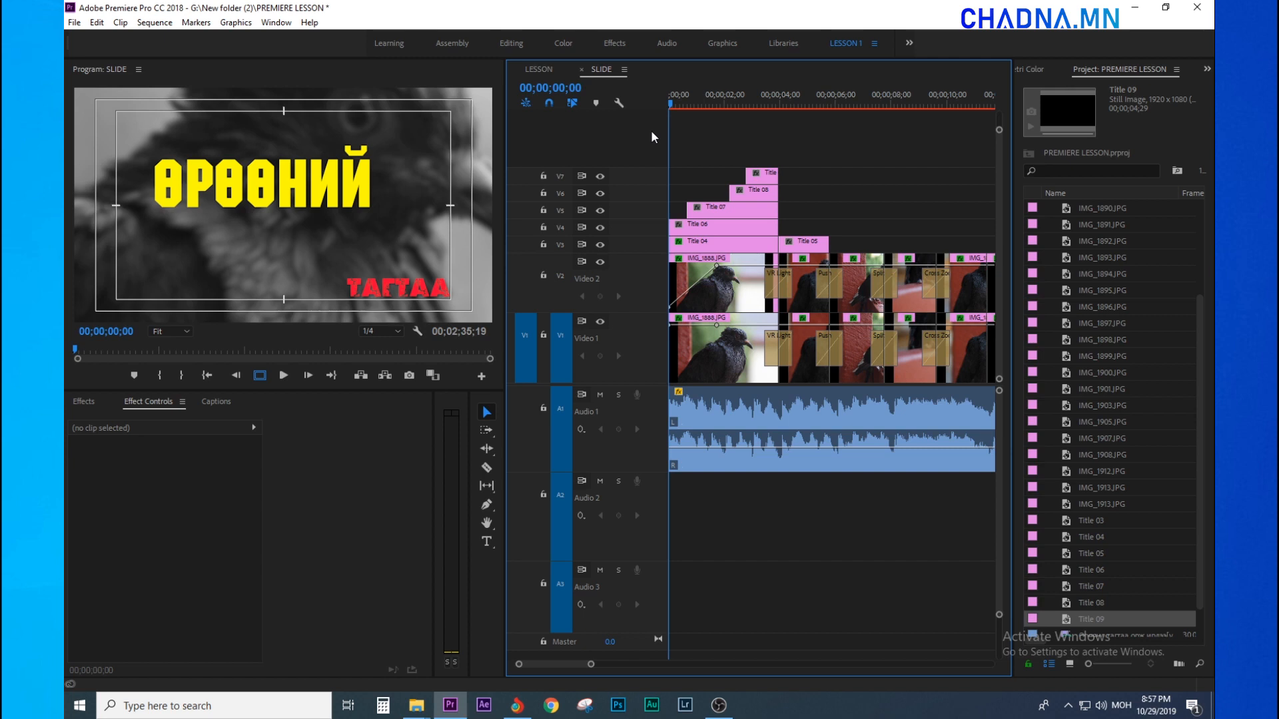
Play back the stacked titles with the music and adjust where Title 08 and Title 09 start
key(space)
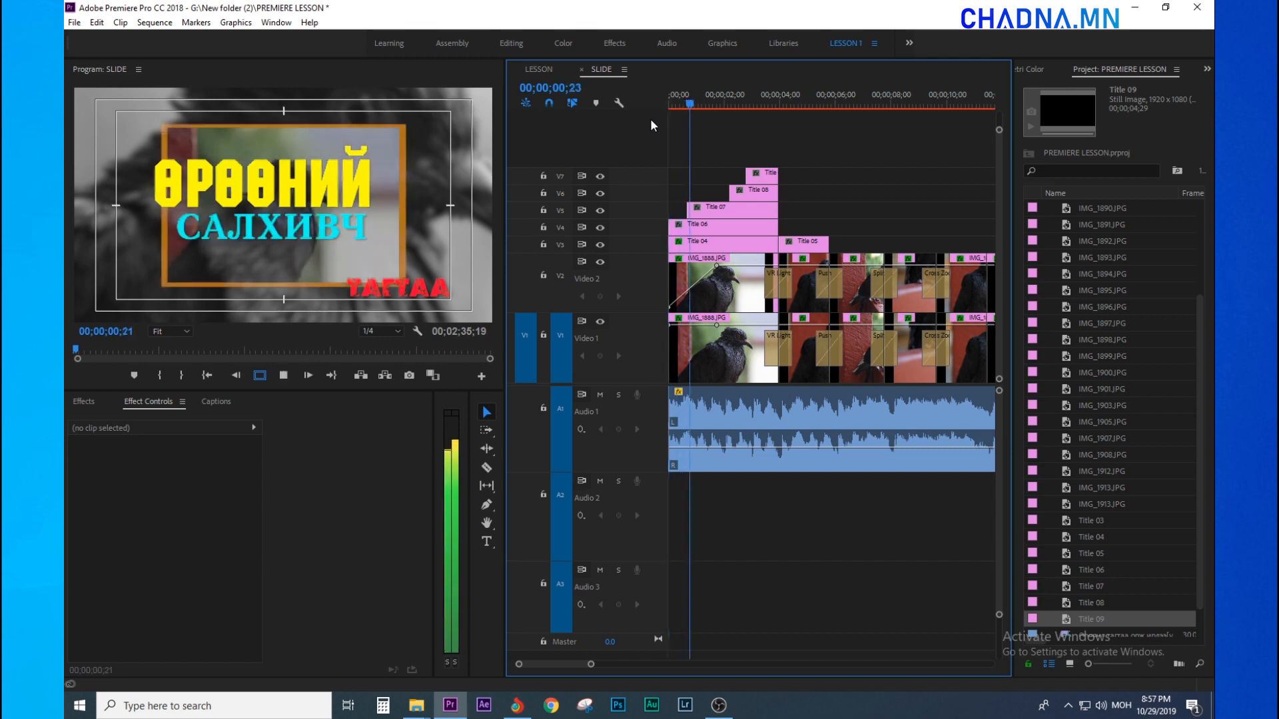
key(space)
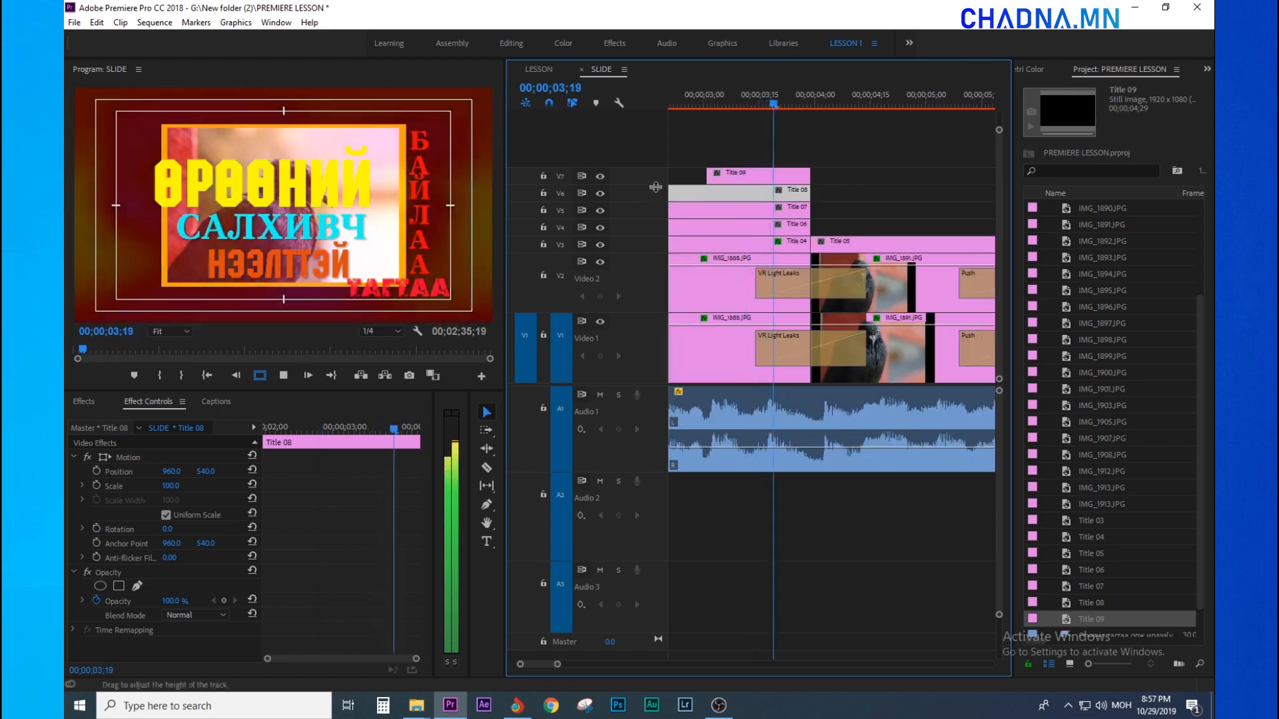
key(space)
key(minus)
Apply the Basic 3D effect to the Title 06 clip at the sequence start and hide the V3 track
drag(763, 104, 652, 120)
key(equal)
click(696, 228)
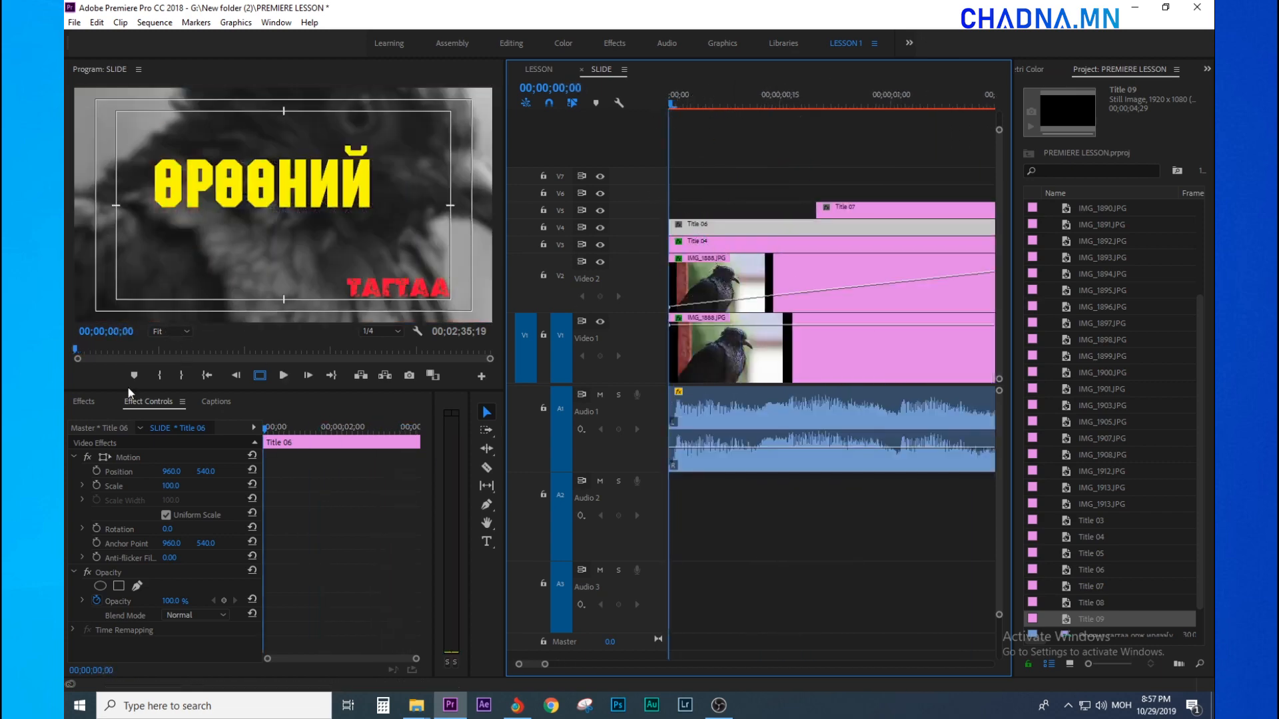
click(81, 402)
click(119, 422)
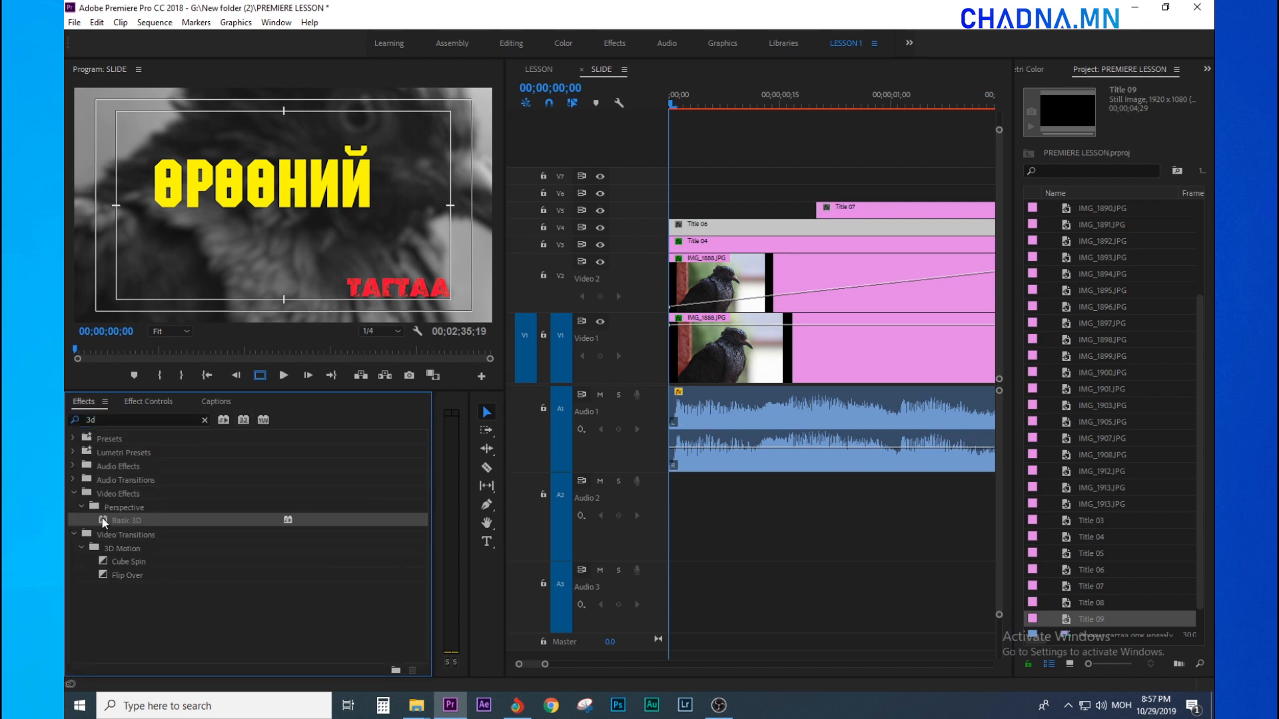
click(601, 244)
Apply the Basic 3D effect to the Title 07, Title 08 and Title 09 clips
key(minus)
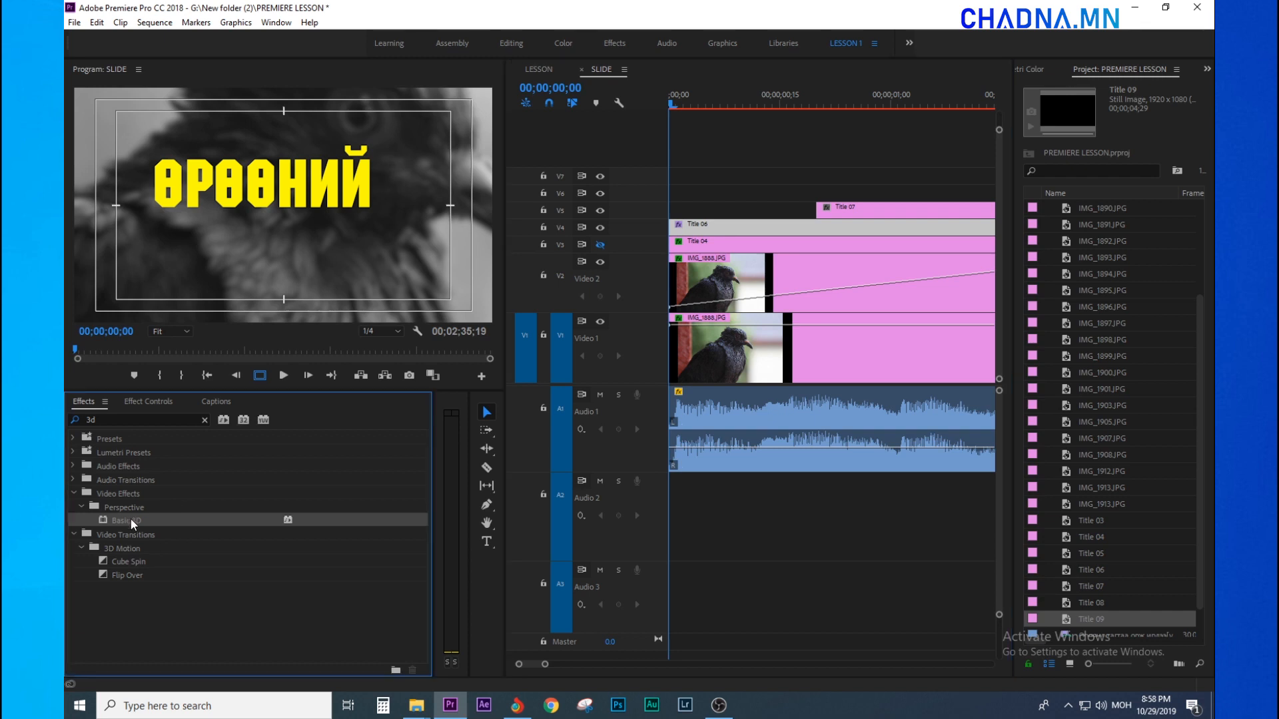
click(895, 94)
click(942, 193)
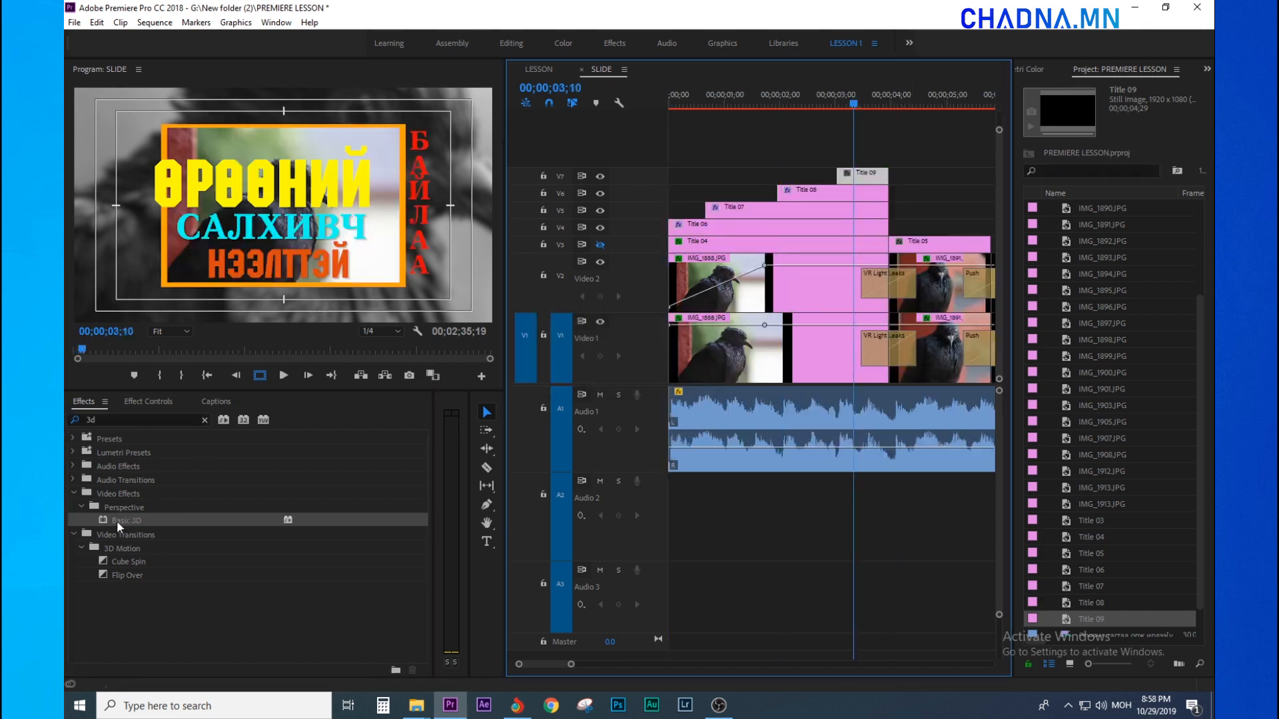
drag(116, 521, 845, 174)
Review the stacked titles from the sequence start and place the playhead at 00;00;01;22 with no clips selected
drag(757, 97, 637, 101)
key(equal)
key(minus)
drag(764, 145, 866, 229)
key(equal)
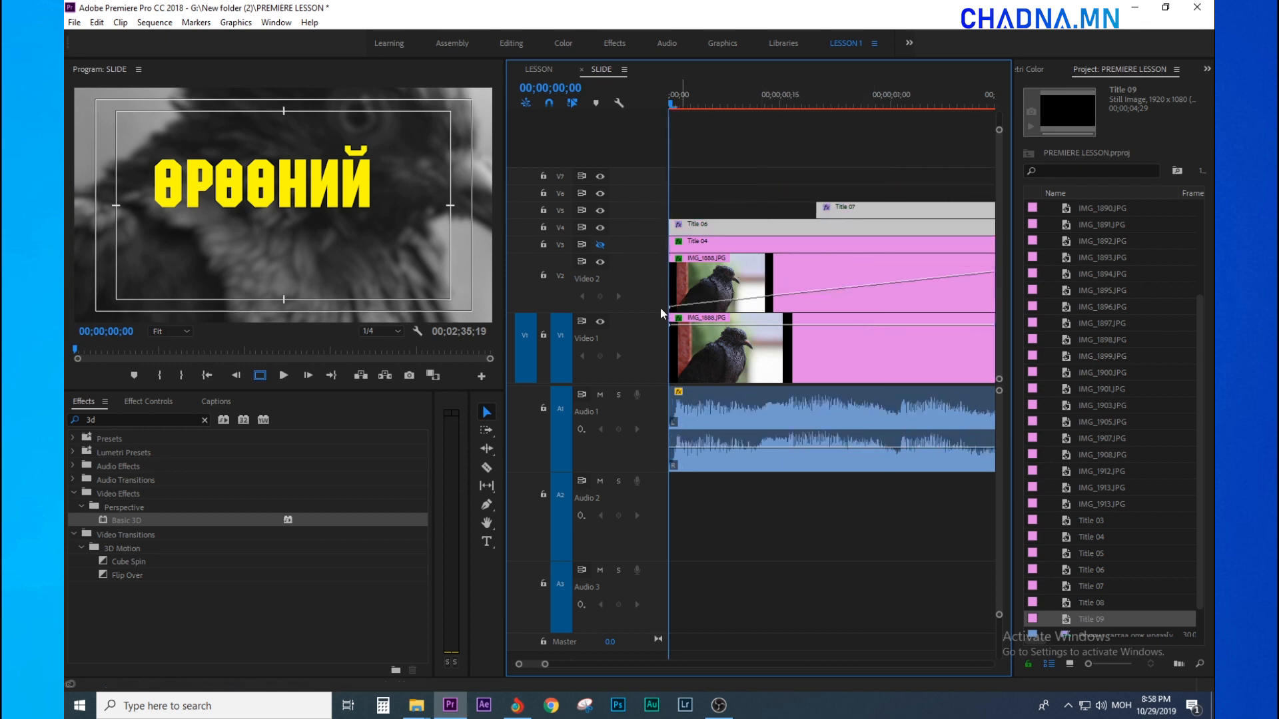
click(733, 142)
key(minus)
drag(682, 94, 766, 138)
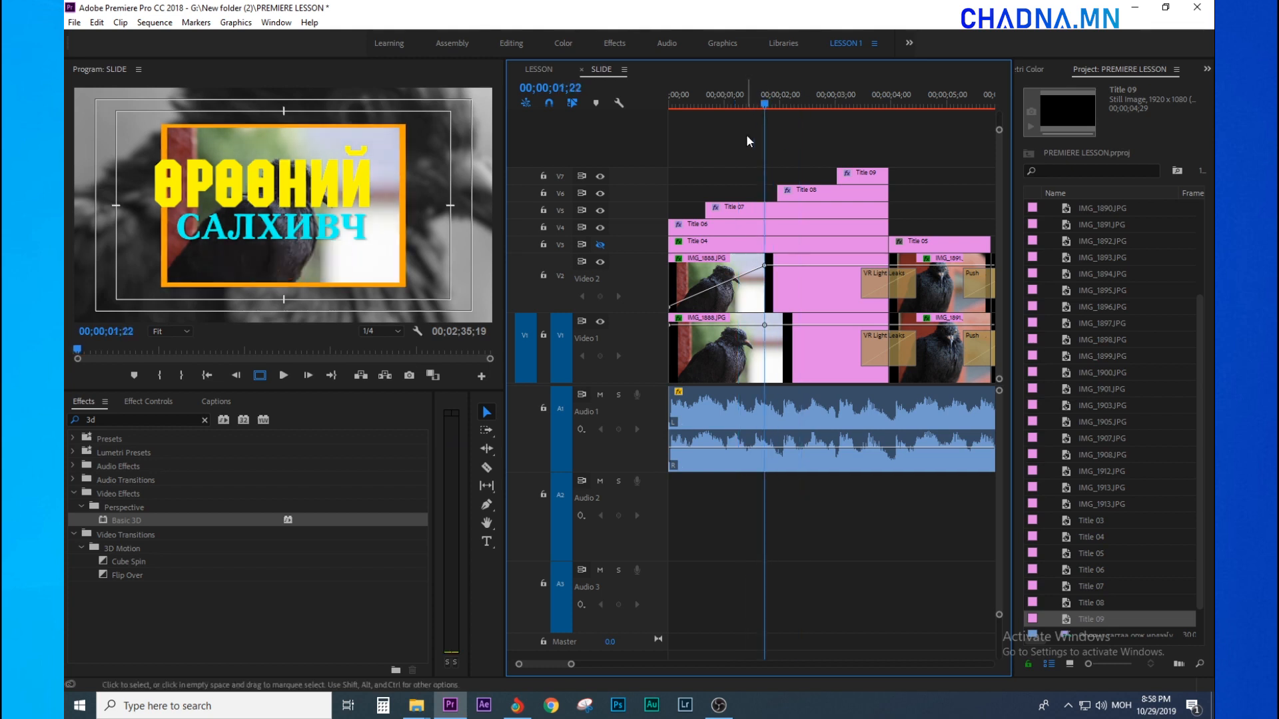
Try a Basic 3D swivel of 184° on the Title 06 clip at the sequence start
click(682, 98)
drag(682, 98, 665, 102)
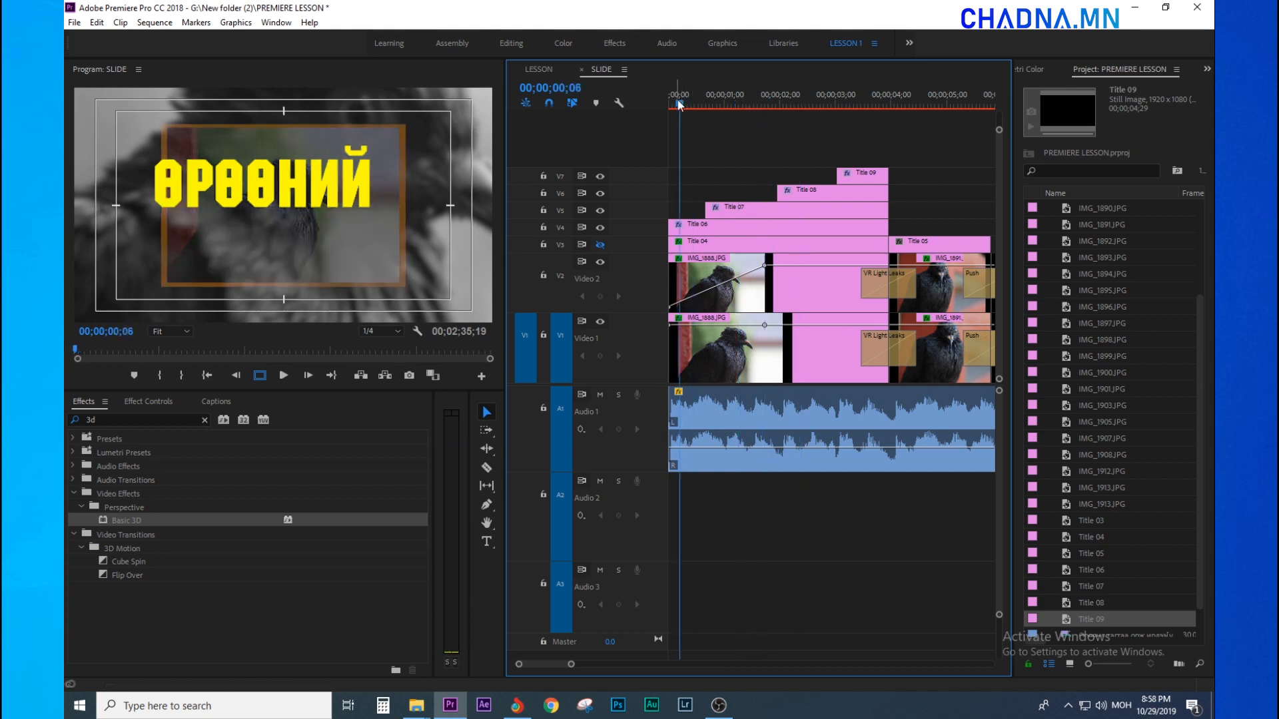
click(705, 226)
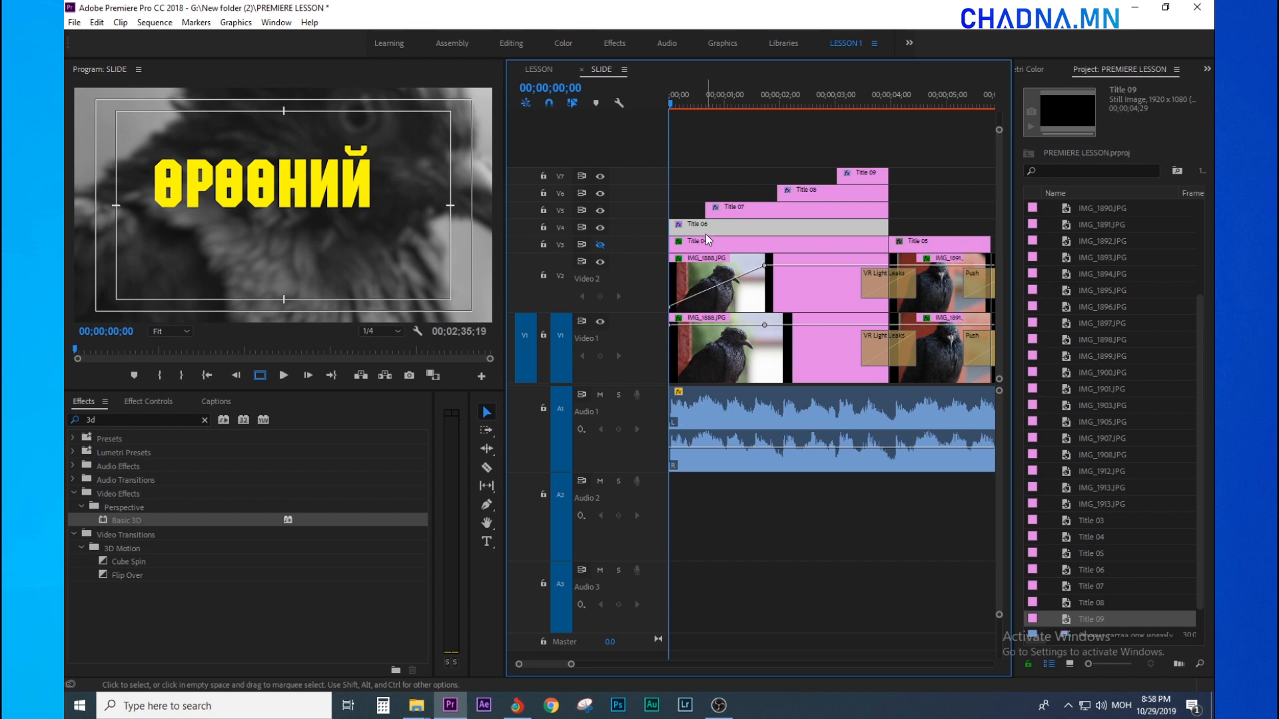
click(140, 402)
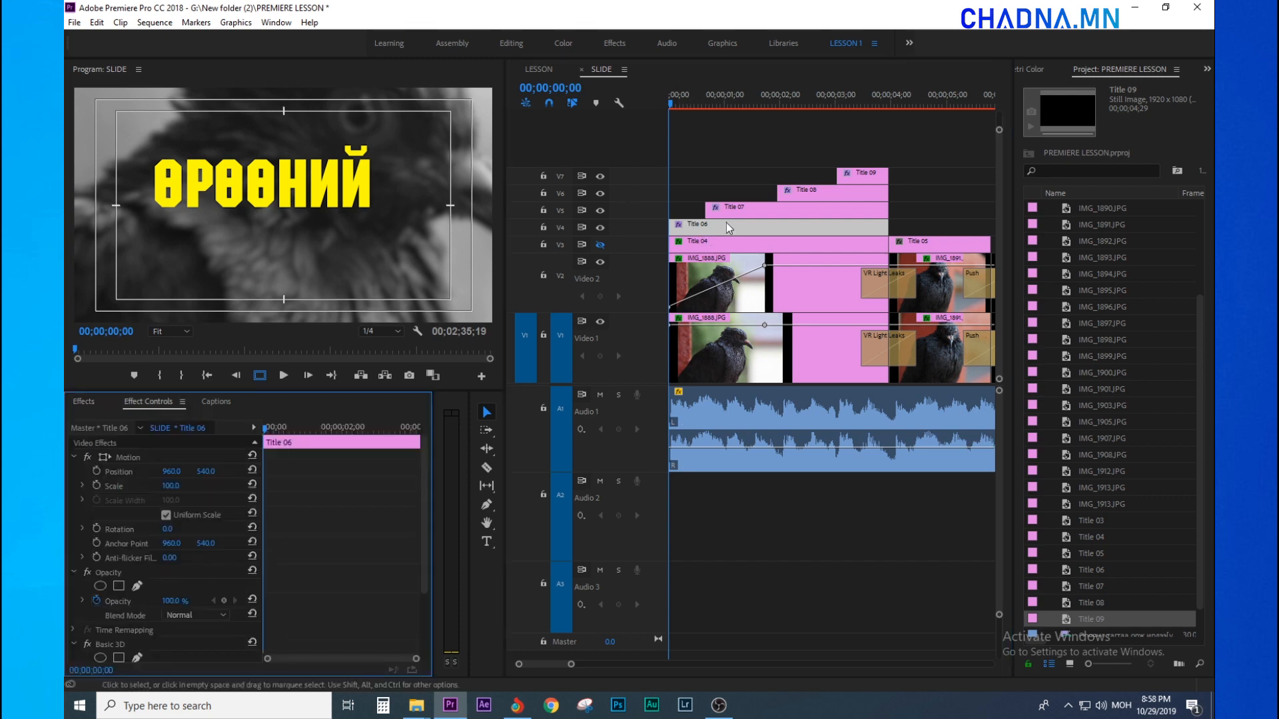
click(107, 645)
scroll(147, 610, down, 2)
drag(167, 604, 290, 605)
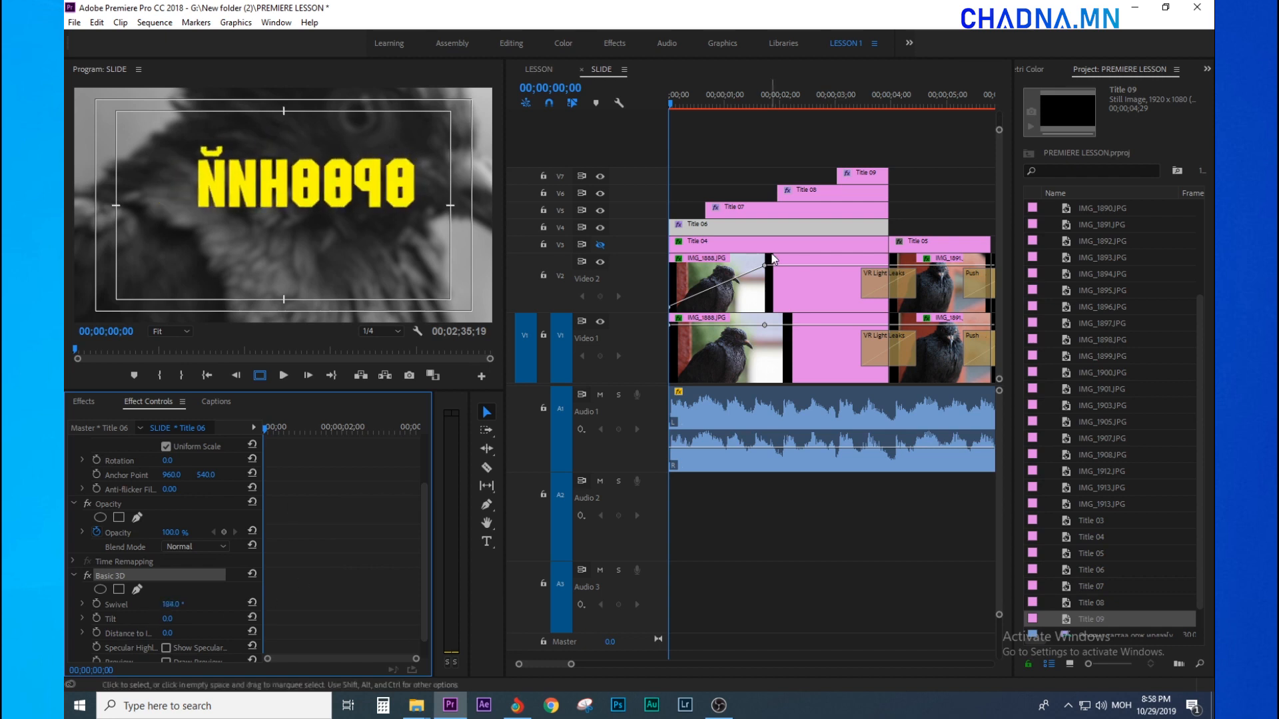
Check the Title 07, Title 08 and Title 09 clips, then reselect Title 06 and preview its opening frames
click(753, 215)
click(826, 191)
click(855, 176)
drag(840, 127, 853, 207)
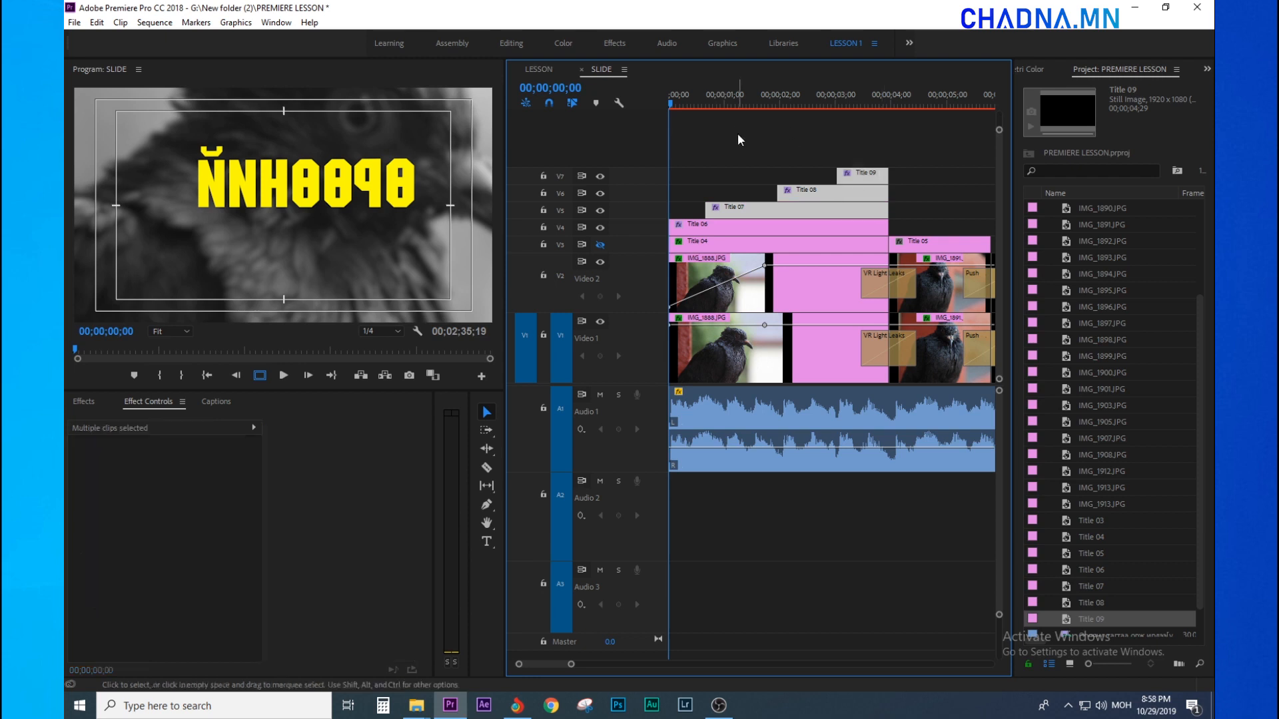
click(695, 230)
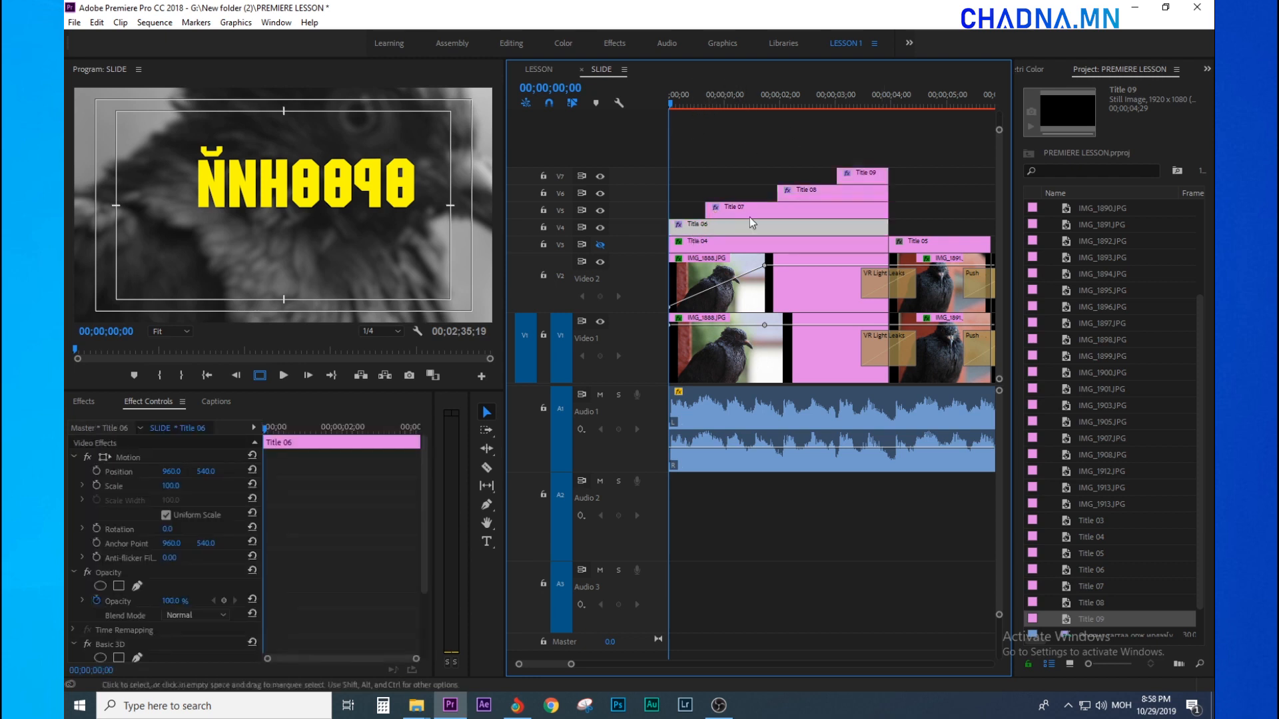
click(686, 107)
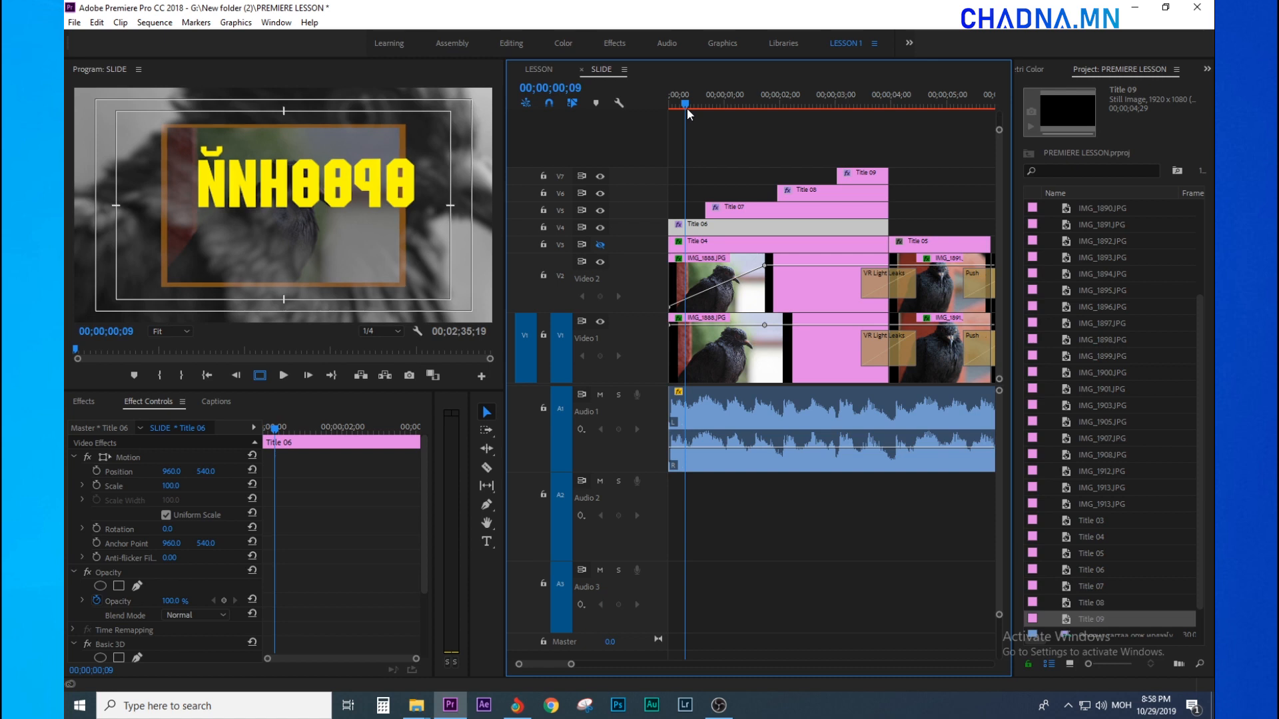
drag(681, 99, 675, 104)
key(space)
key(space)
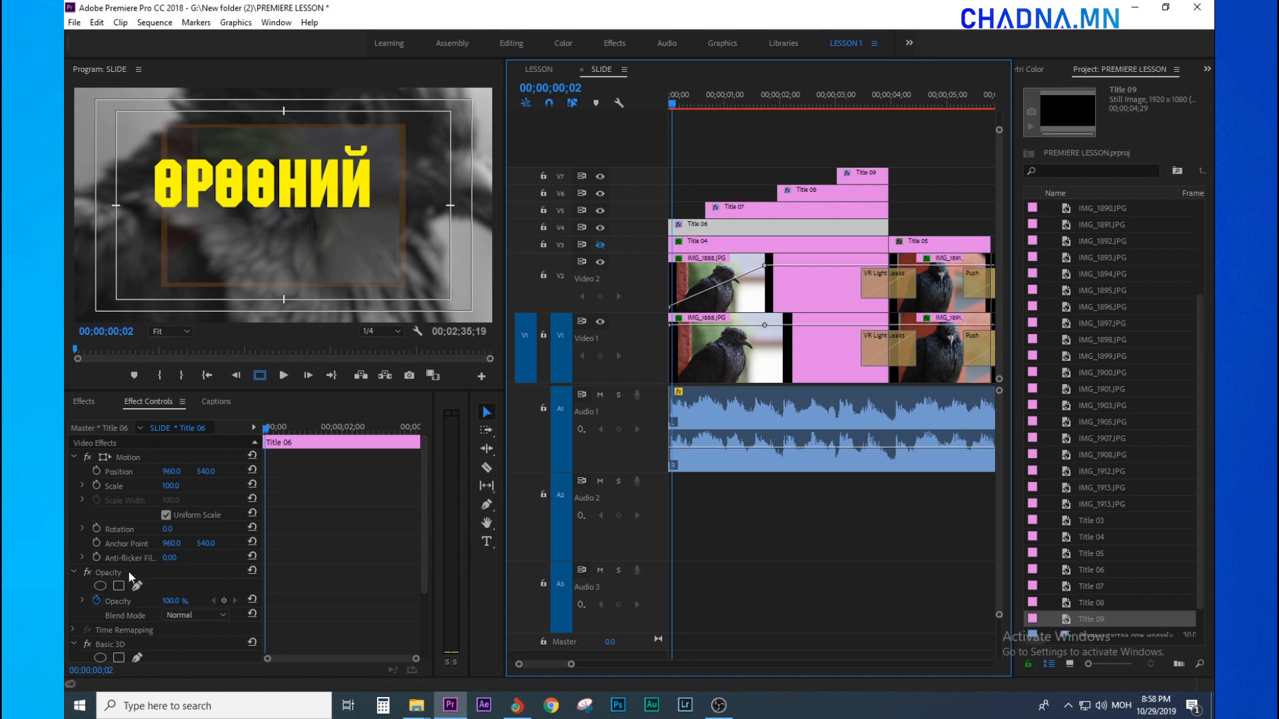
Set Title 06's Basic 3D swivel to 90° at 00;00;00;00 and enable keyframing for the swivel
scroll(140, 586, down, 5)
drag(163, 588, 223, 588)
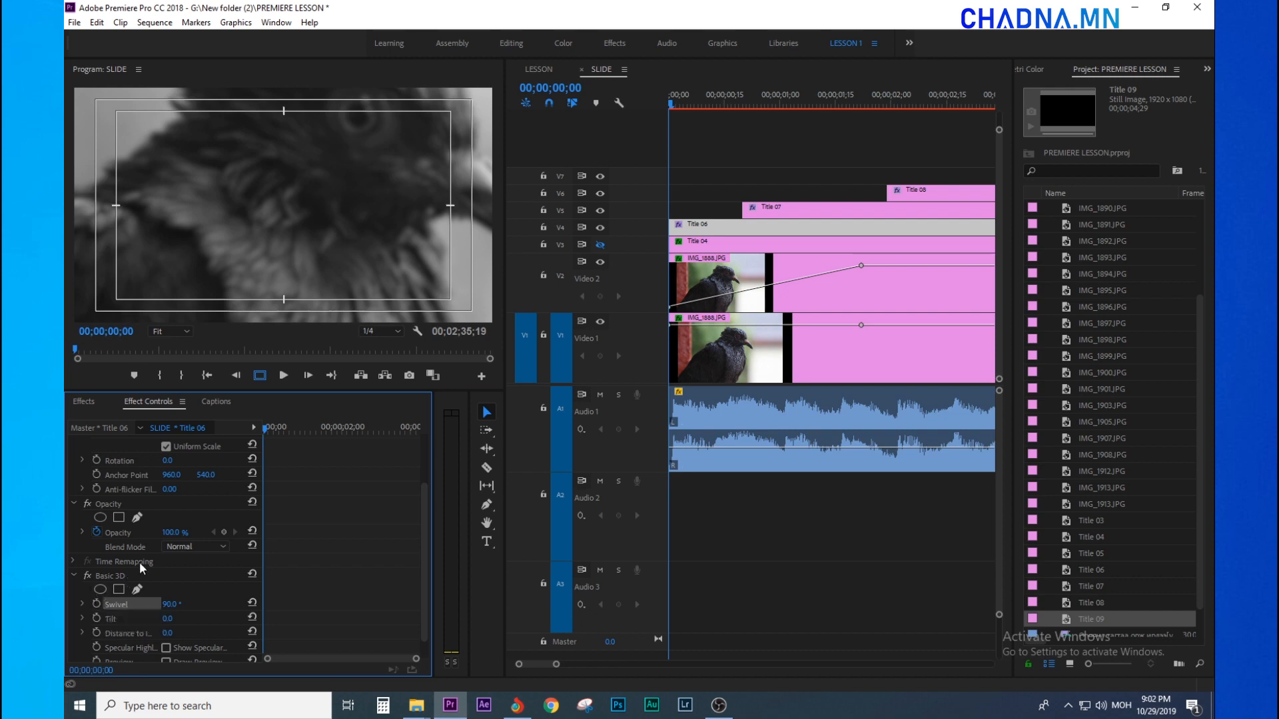
mouse_move(267, 431)
mouse_down()
mouse_move(314, 430)
mouse_move(259, 449)
mouse_up()
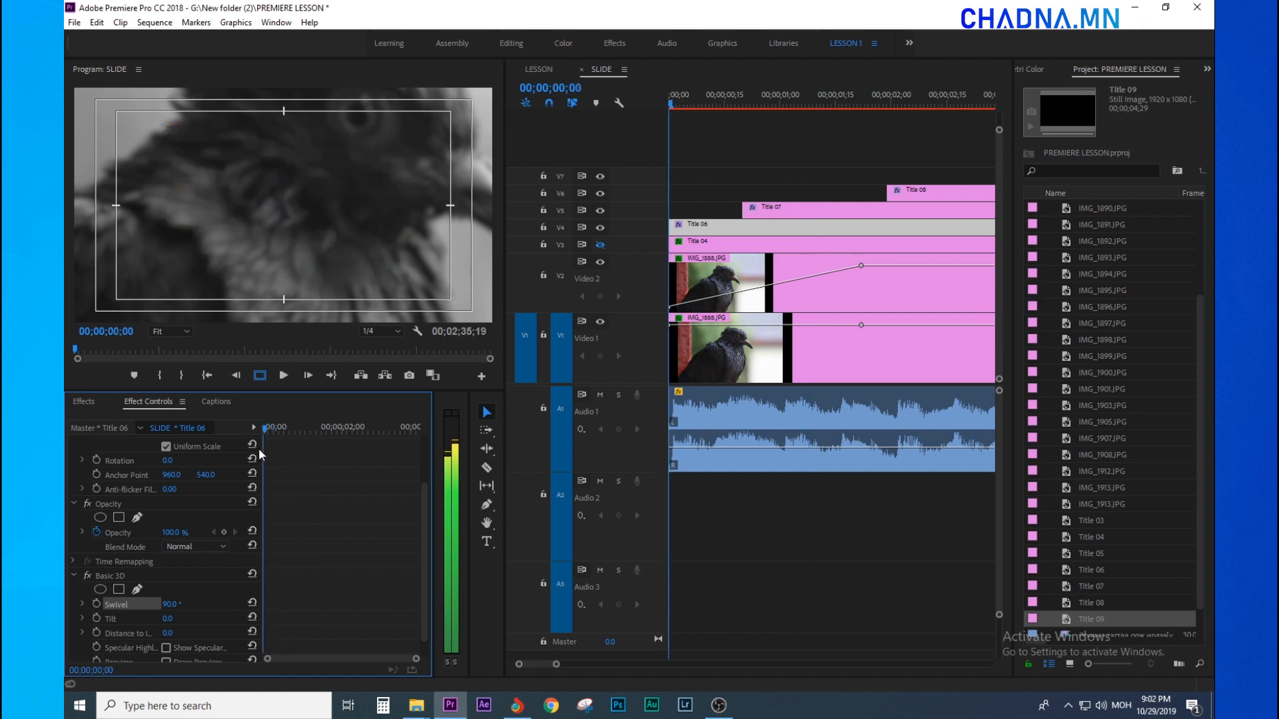
click(96, 603)
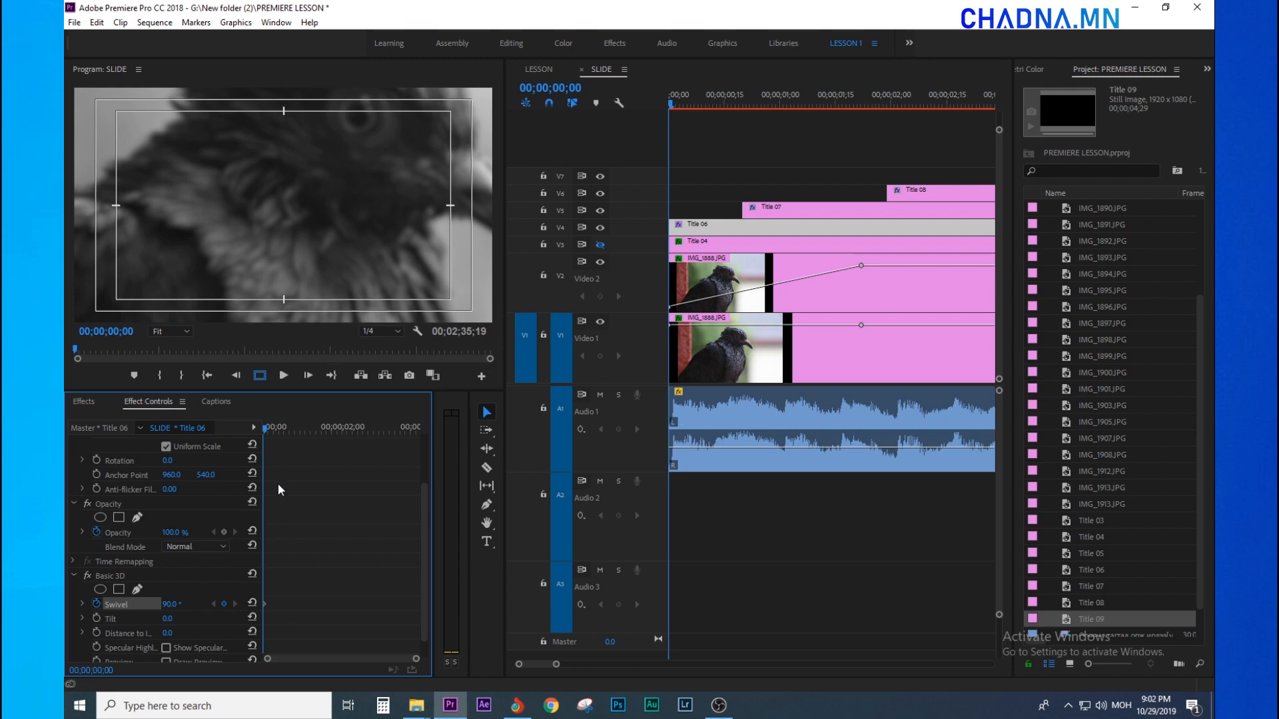
Add a Basic 3D swivel keyframe of 0° to Title 06 at 00;00;00;11
drag(270, 432, 281, 434)
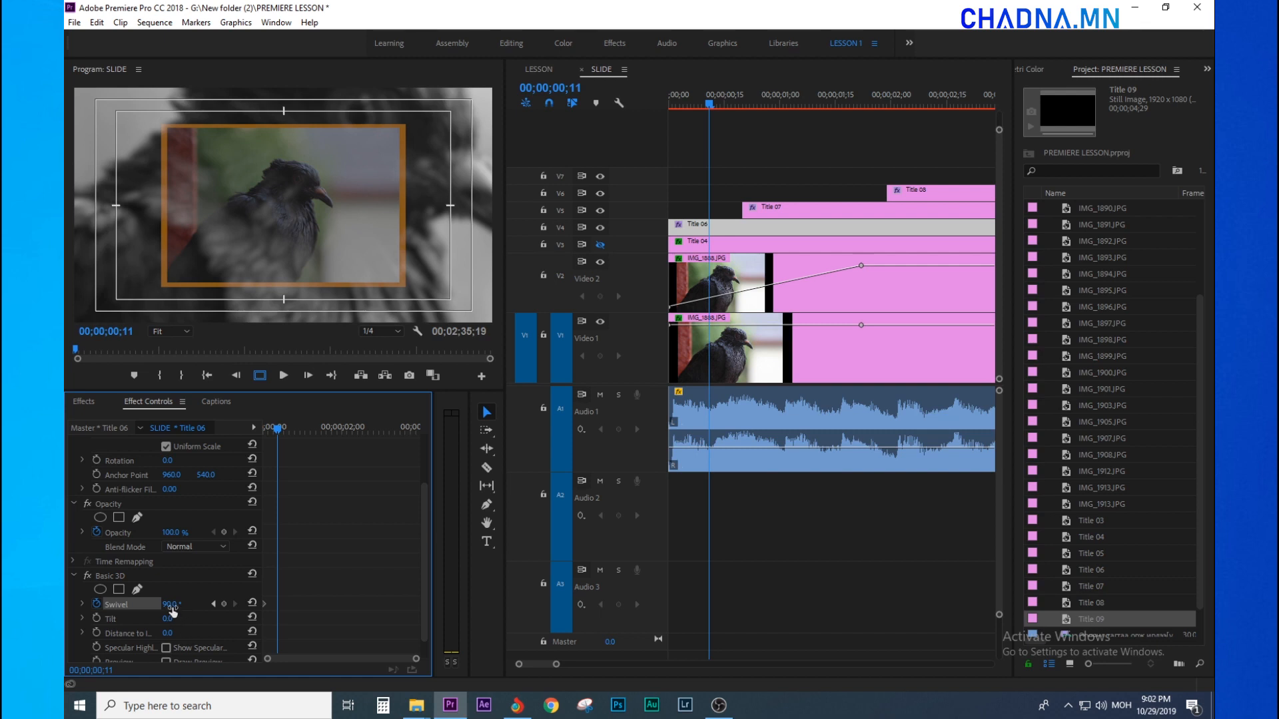
drag(172, 604, 113, 604)
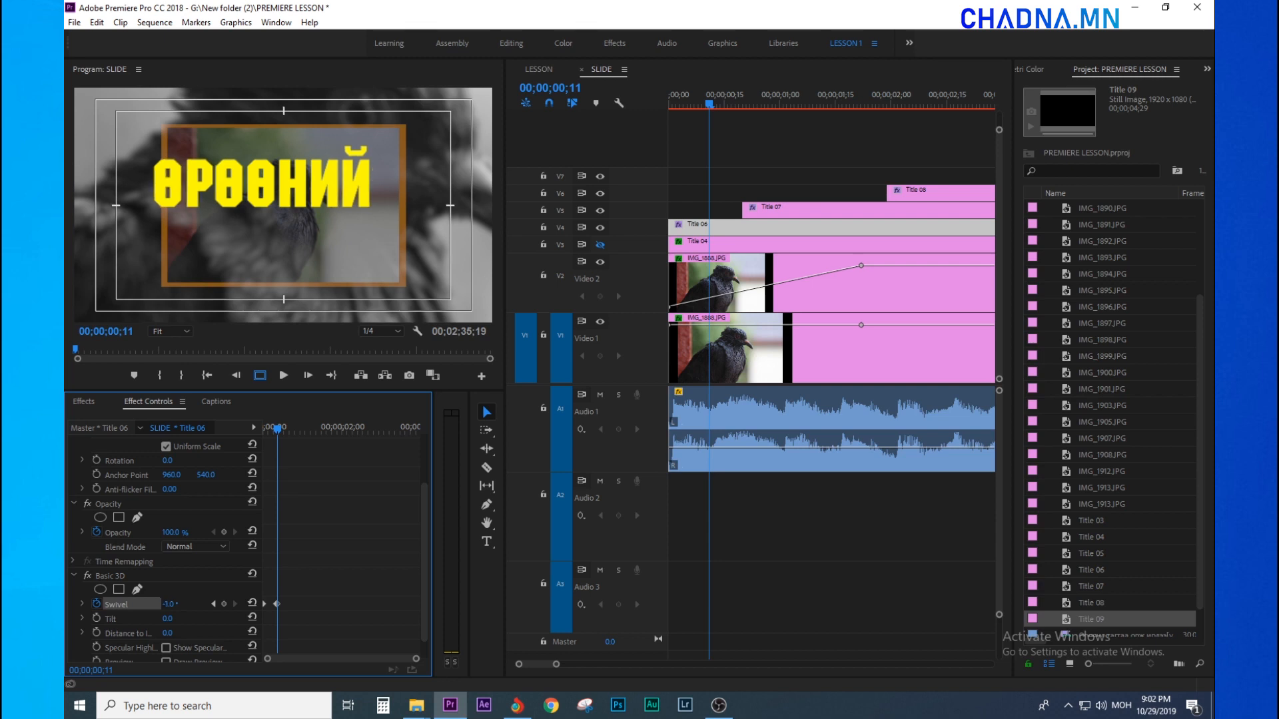
drag(114, 604, 111, 604)
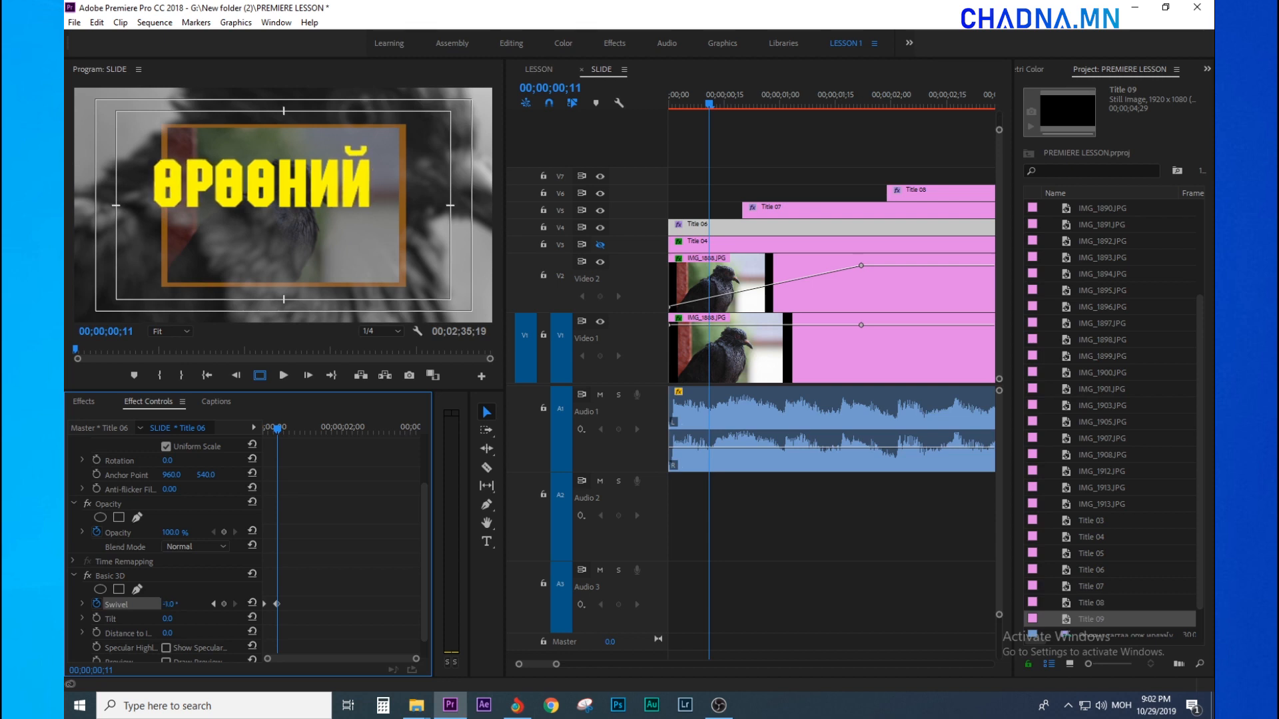
click(185, 604)
key(Return)
Play back the swivel animation of Title 06 from the sequence start
drag(265, 431, 222, 443)
key(space)
key(space)
key(space)
key(space)
key(space)
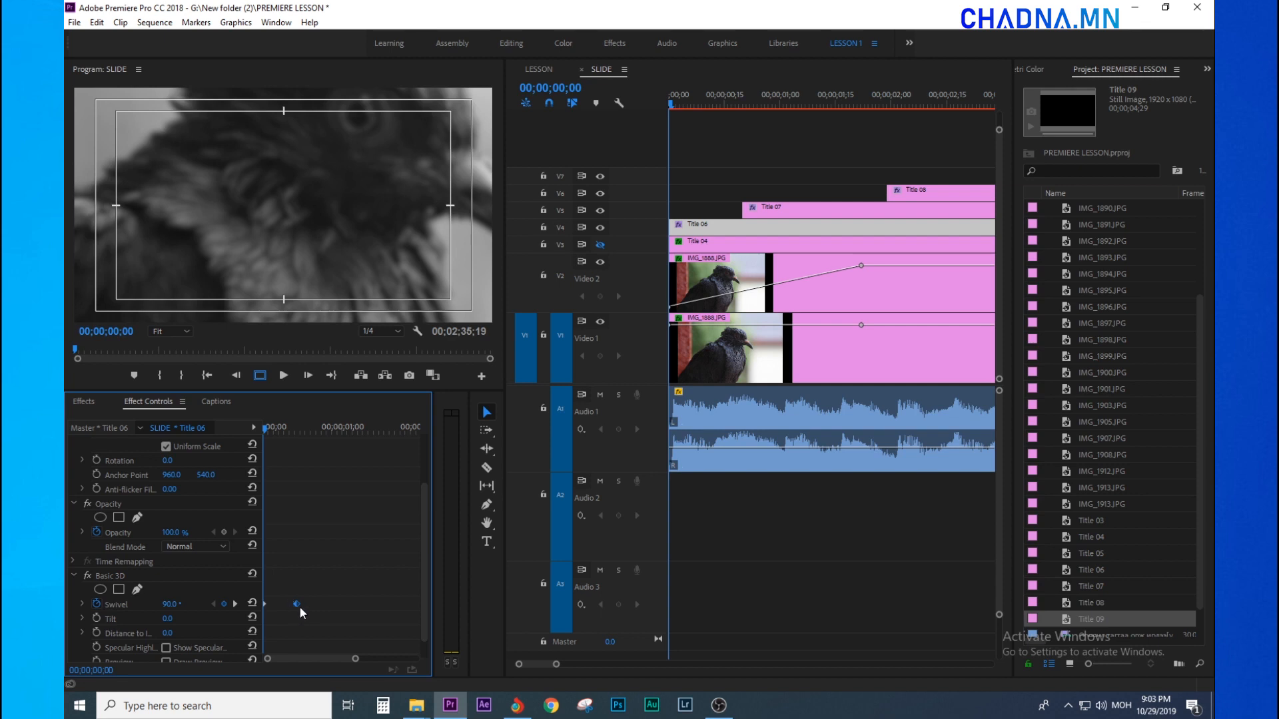
Move Title 06's ending swivel keyframe further from the first one and play back the slower turn
key(=)
drag(309, 604, 276, 609)
key(space)
key(space)
key(minus)
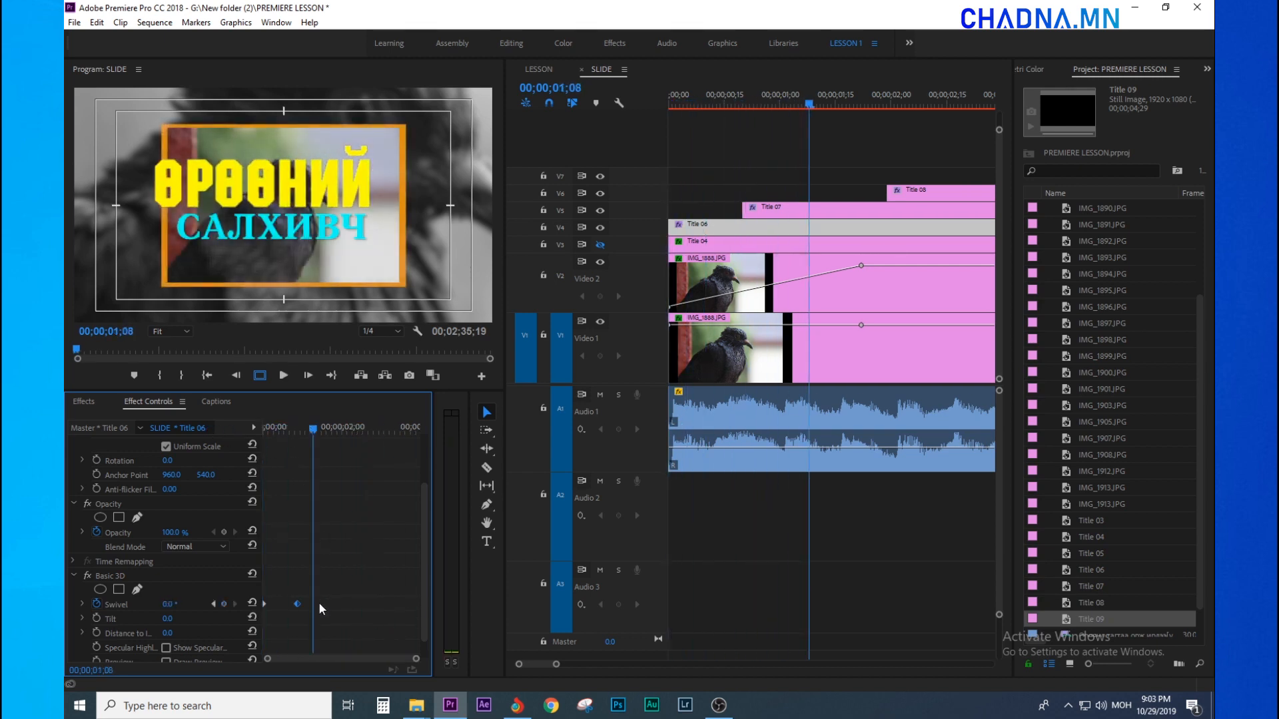
Try moving Title 06's ending swivel keyframe close to the first one and play back the faster turn
drag(313, 430, 201, 443)
key(equal)
key(equal)
drag(403, 604, 276, 605)
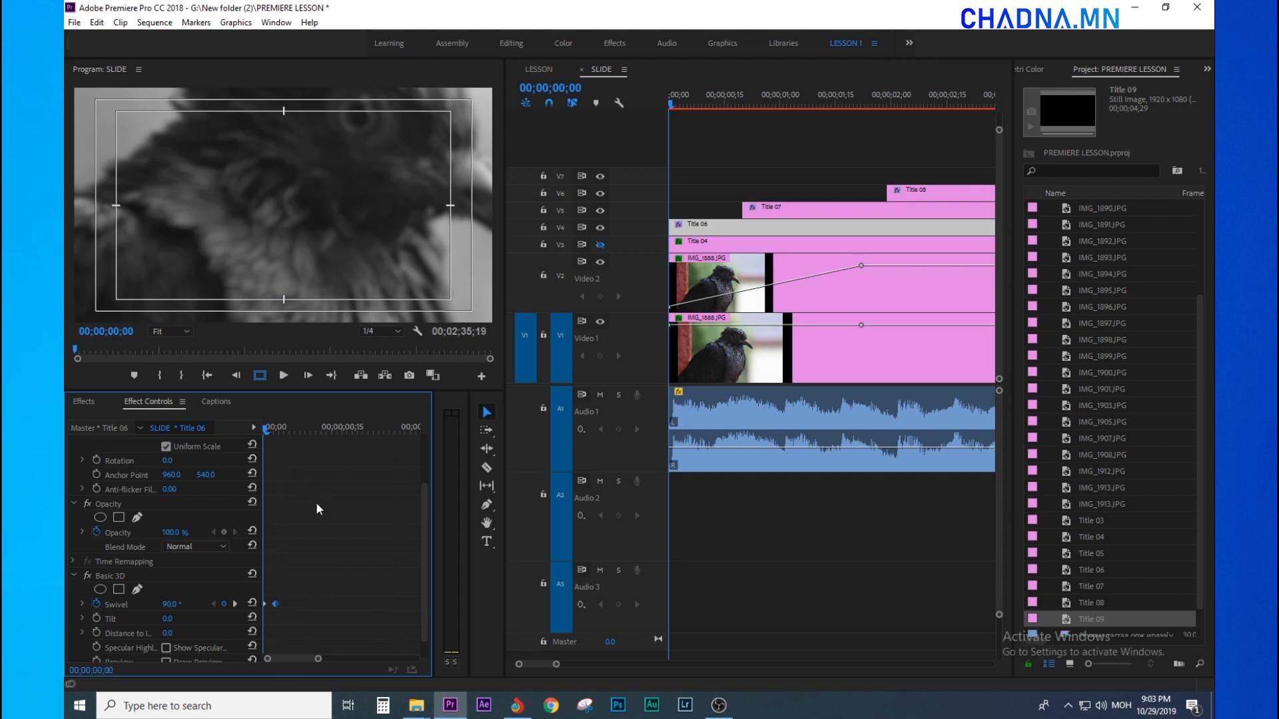
key(space)
key(space)
drag(293, 429, 229, 442)
key(space)
key(space)
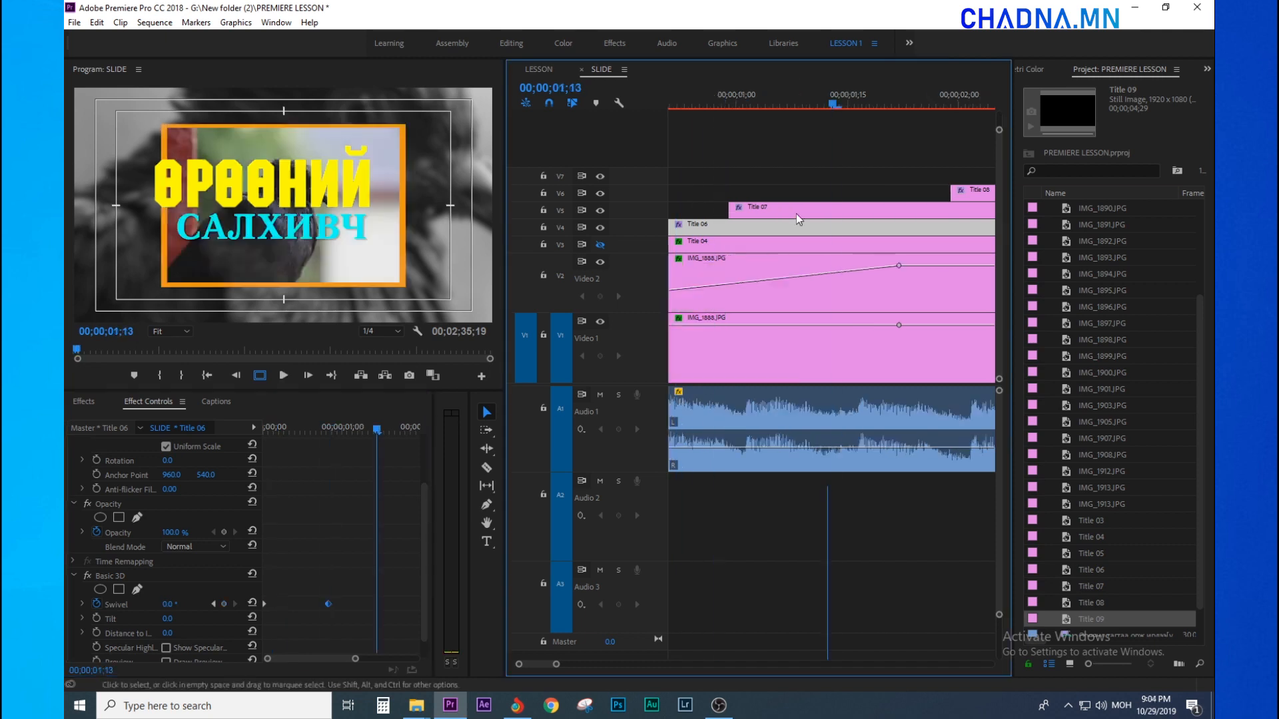
Examine the start of Title 07 against the music waveform between 00;00;00;29 and 00;00;01;02
click(777, 213)
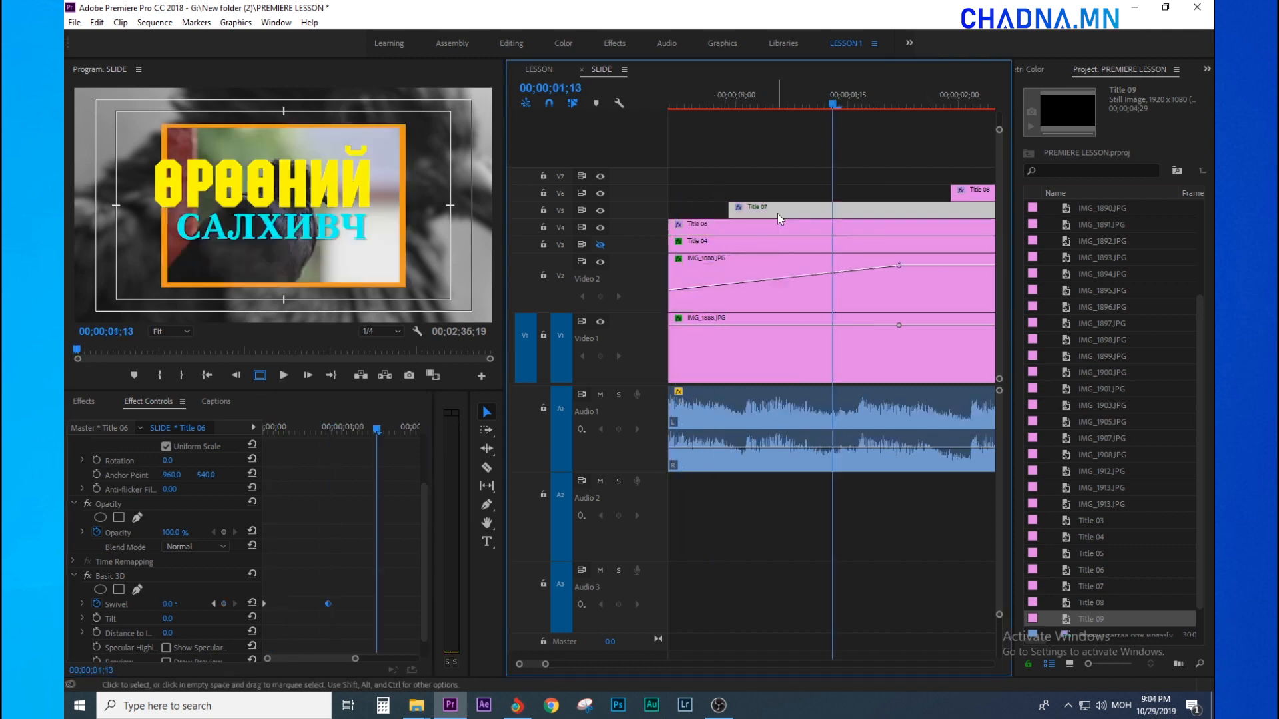
drag(734, 101, 777, 125)
key(minus)
key(equal)
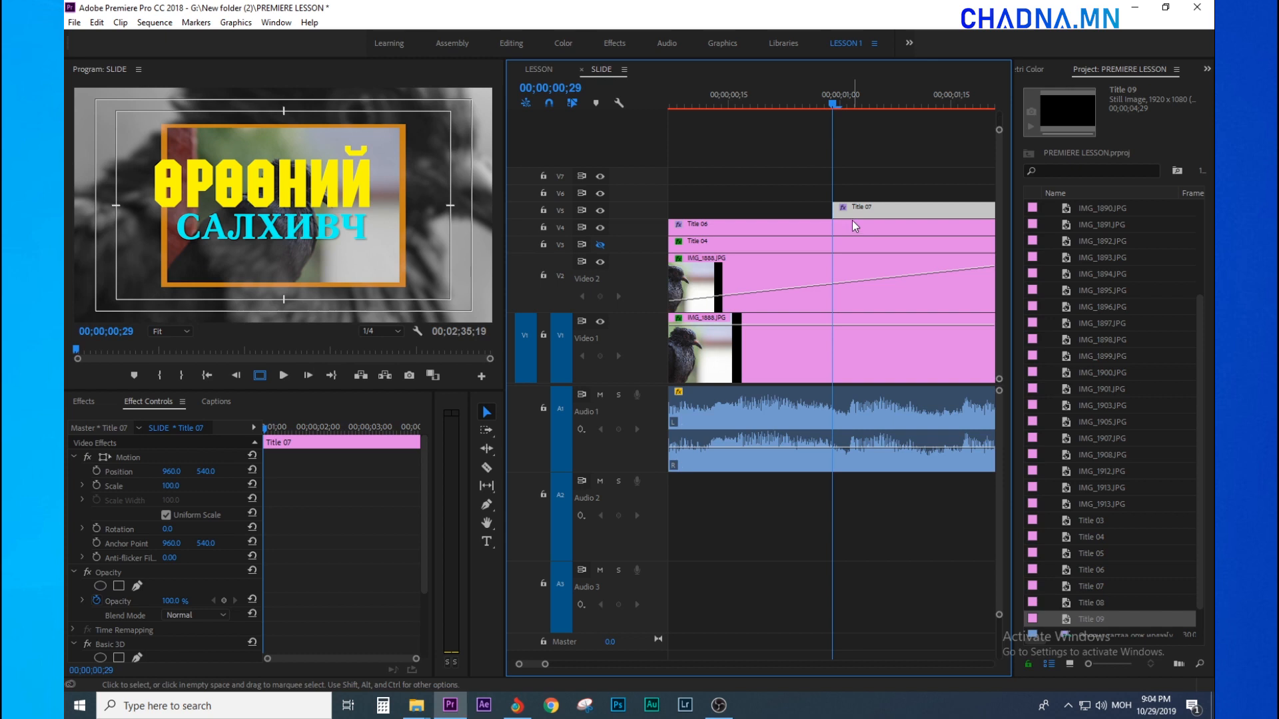
key(equal)
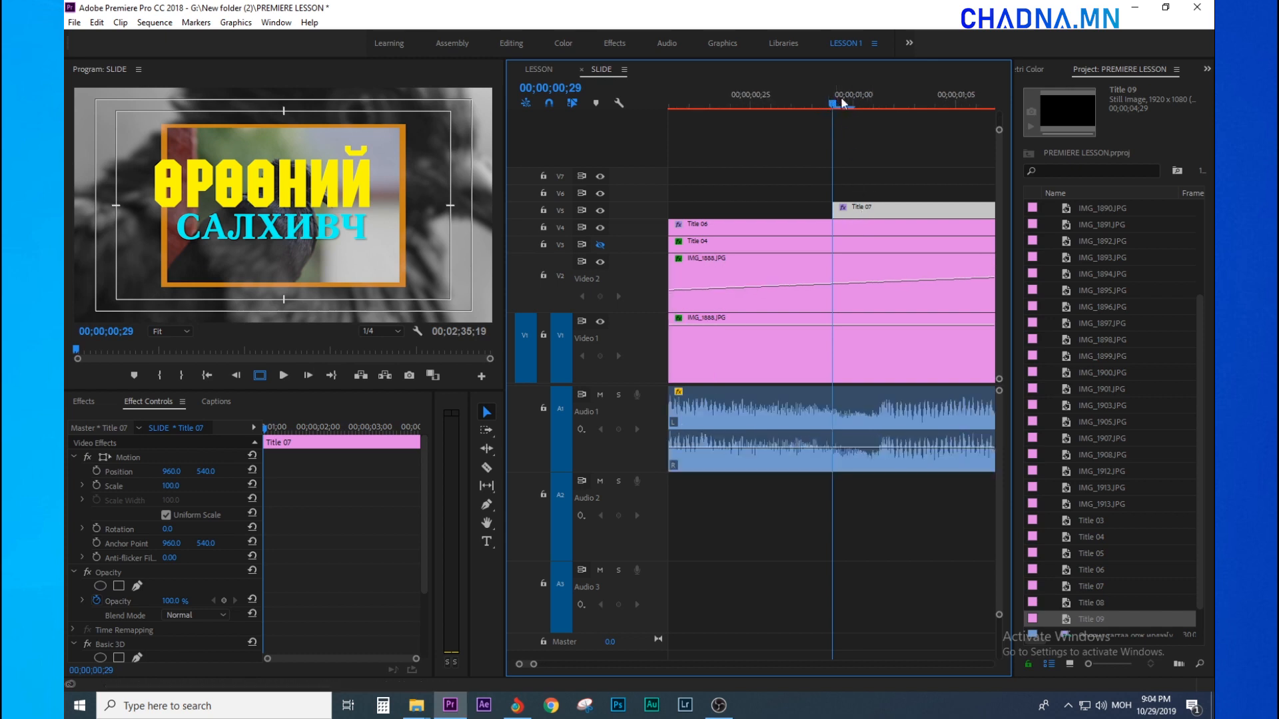
click(875, 97)
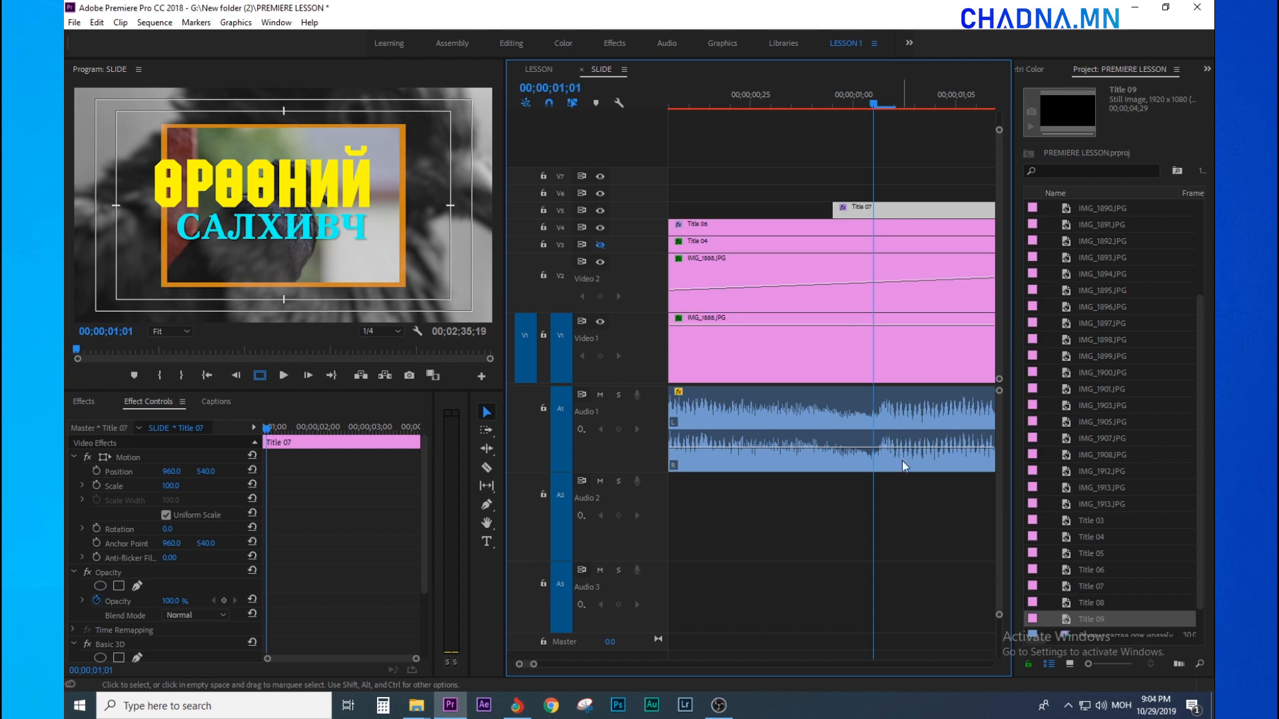
click(892, 106)
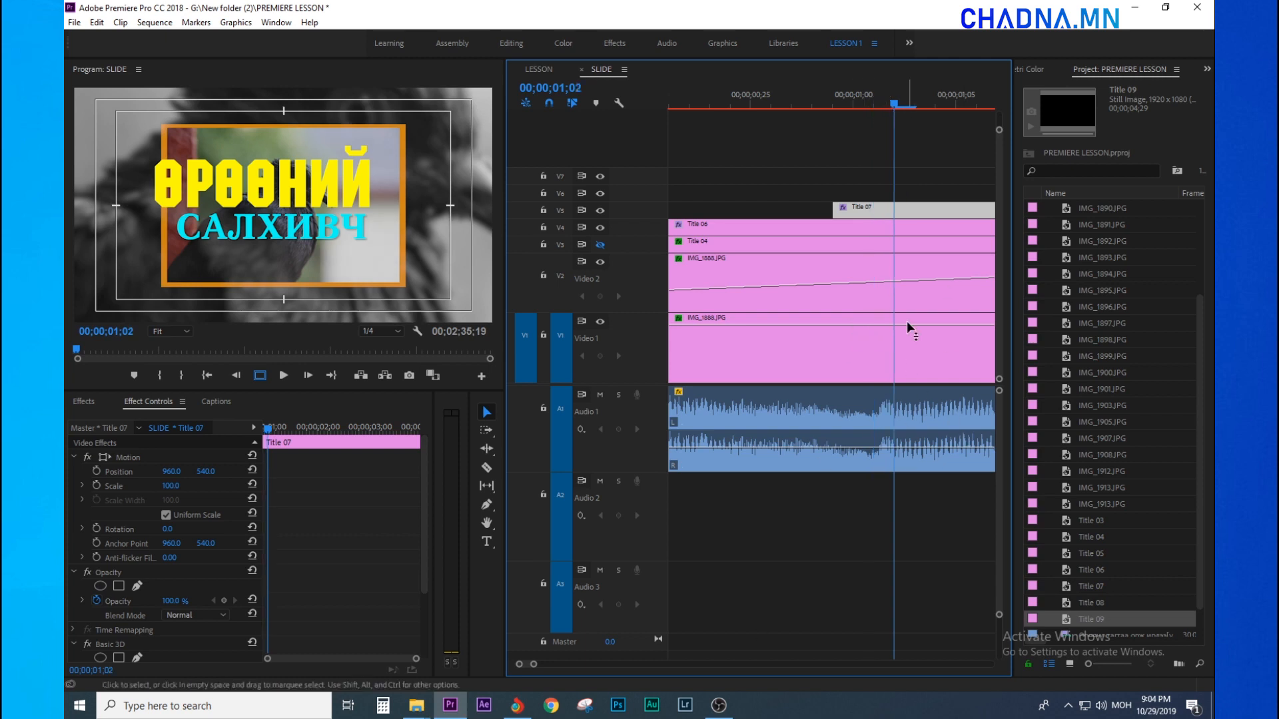
click(888, 414)
key(minus)
key(minus)
key(minus)
key(minus)
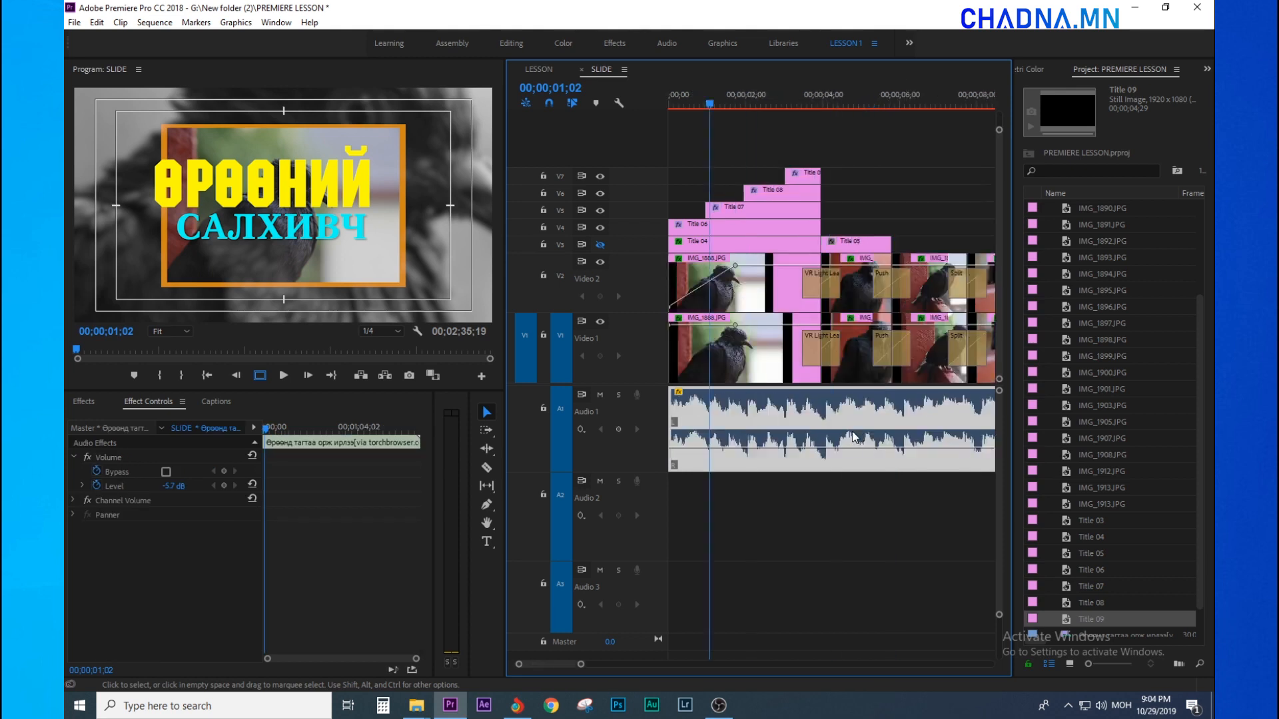
Select the Title 07 clip and place the playhead at 00;00;01;01, just after the clip's start
key(equal)
key(equal)
key(equal)
key(equal)
click(821, 206)
click(820, 99)
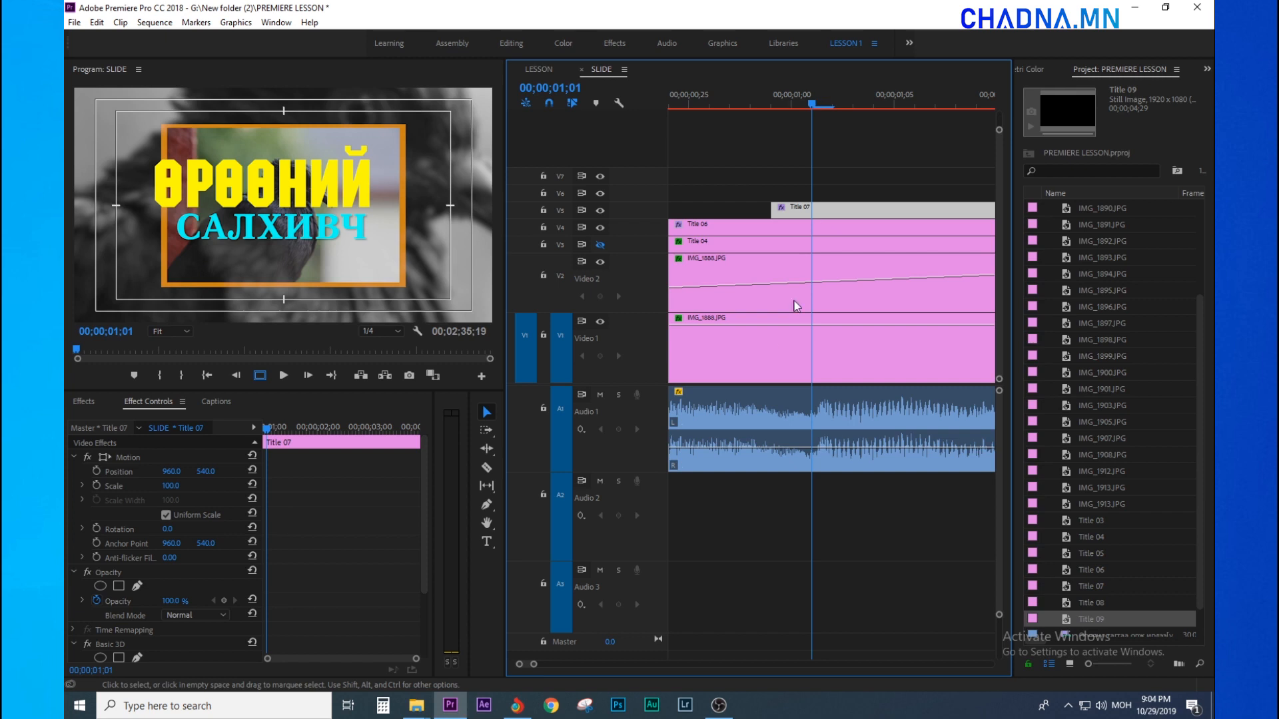
Save the project and set Title 07's Basic 3D tilt to 90°
scroll(357, 609, down, 3)
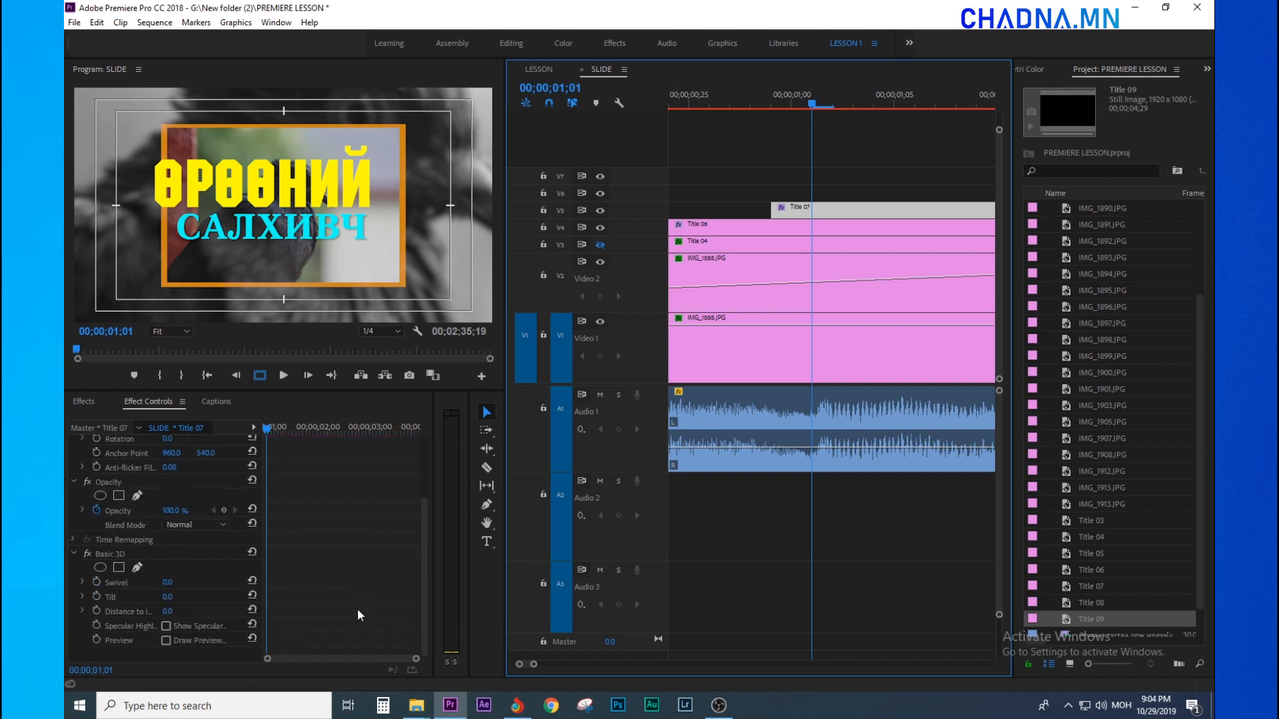
click(106, 557)
key(ctrl+s)
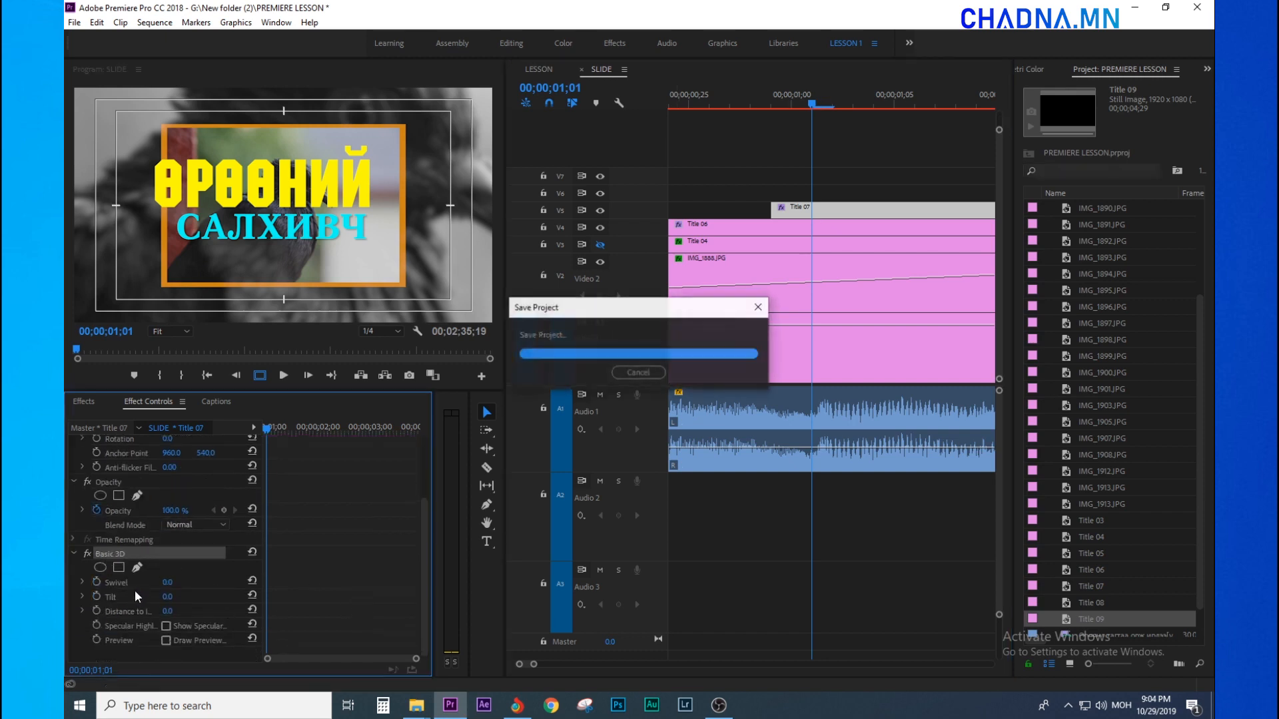
drag(166, 594, 224, 594)
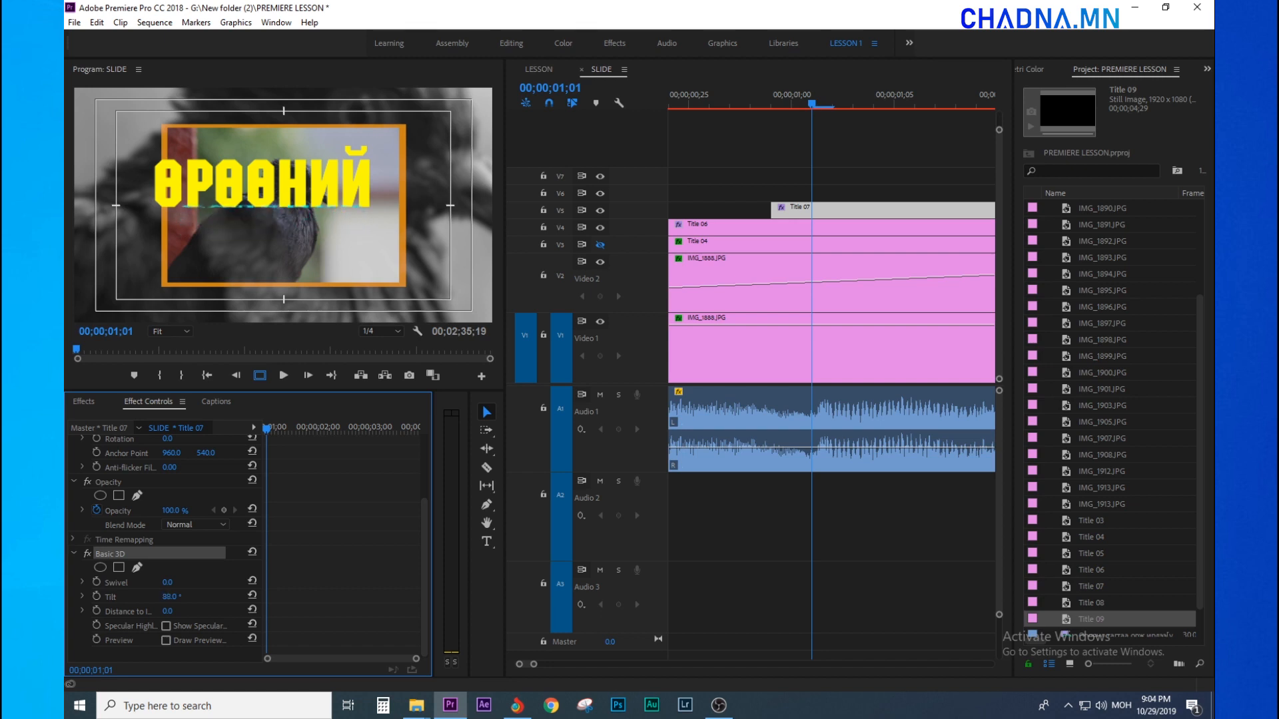
click(171, 597)
text(90)
key(Return)
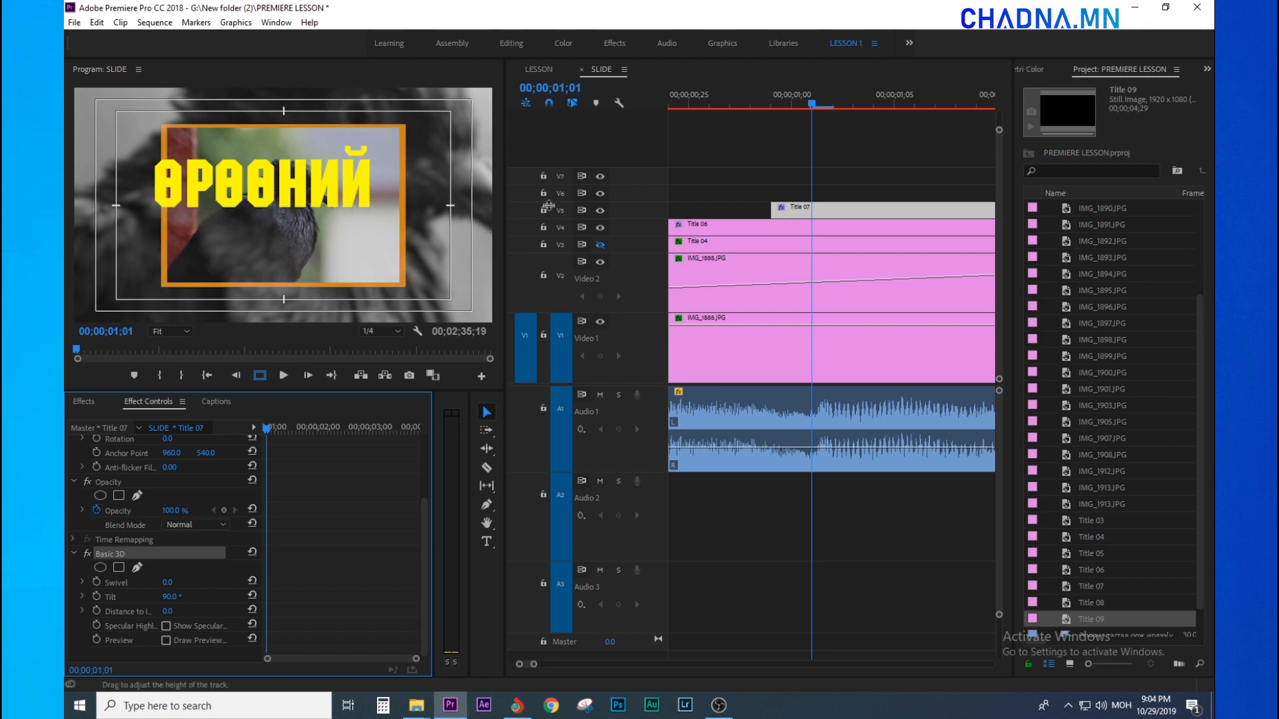
Keyframe Title 07's Basic 3D tilt from 90° at 00;00;01;01 to 0° at 00;00;01;12
click(95, 598)
key(=)
key(=)
drag(284, 431, 355, 446)
key(-)
drag(182, 602, 121, 602)
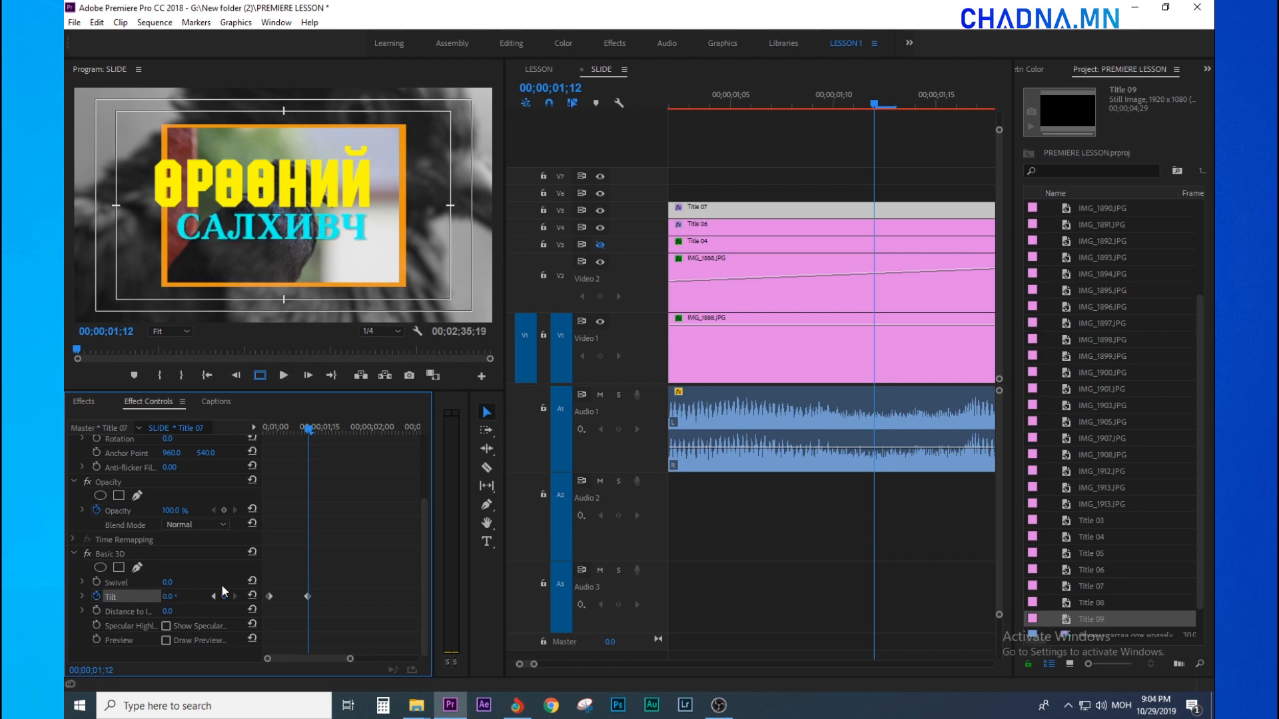
Play back the tilt animation of Title 07 from its first keyframe
click(267, 430)
key(space)
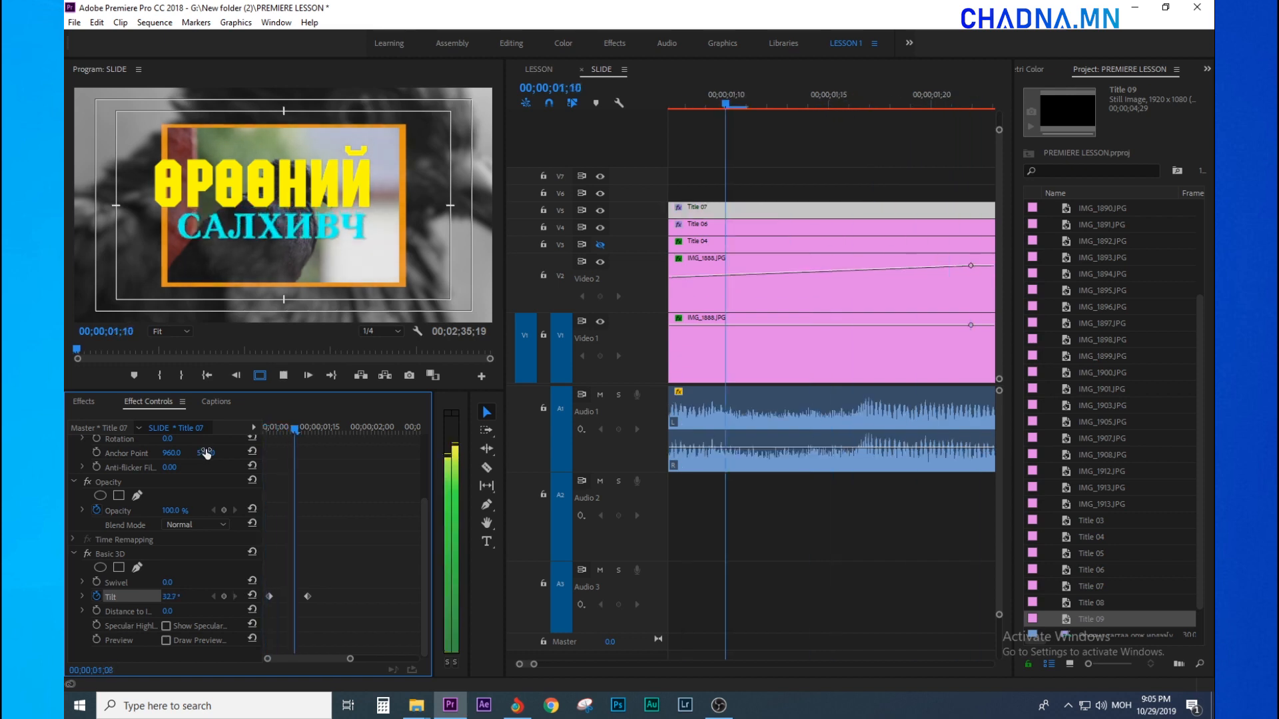
key(space)
key(minus)
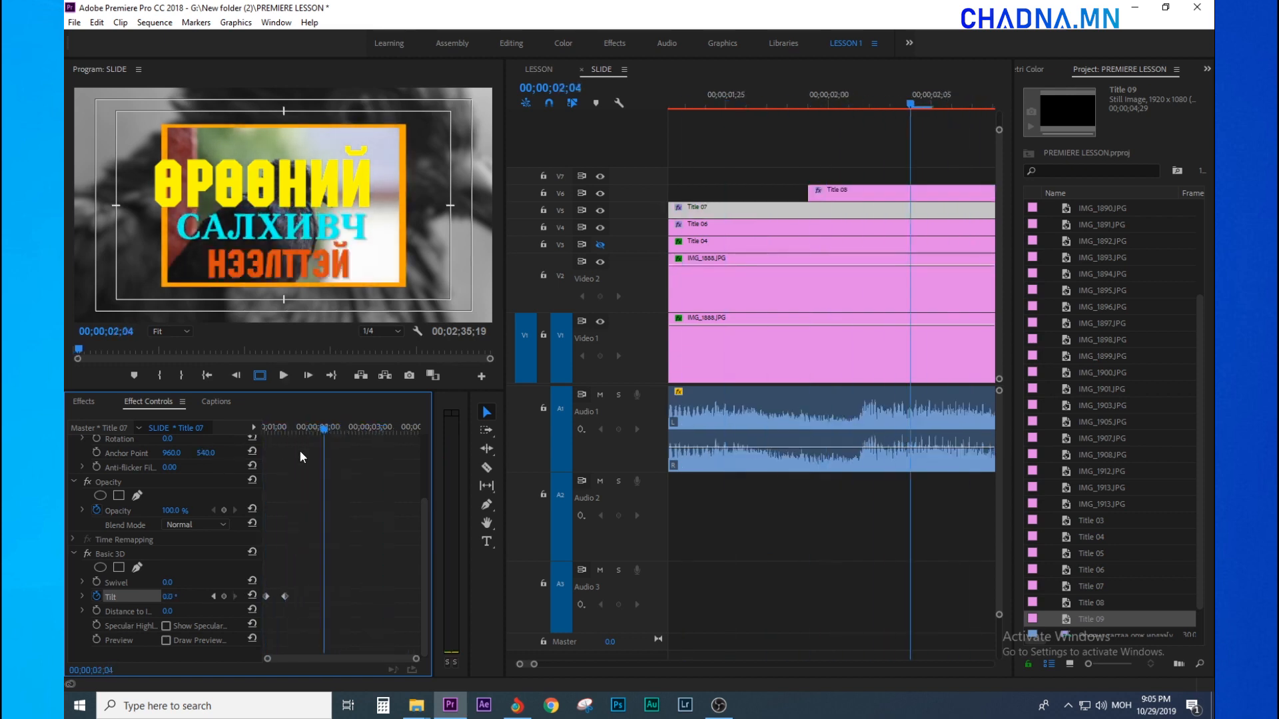
drag(286, 428, 239, 437)
key(space)
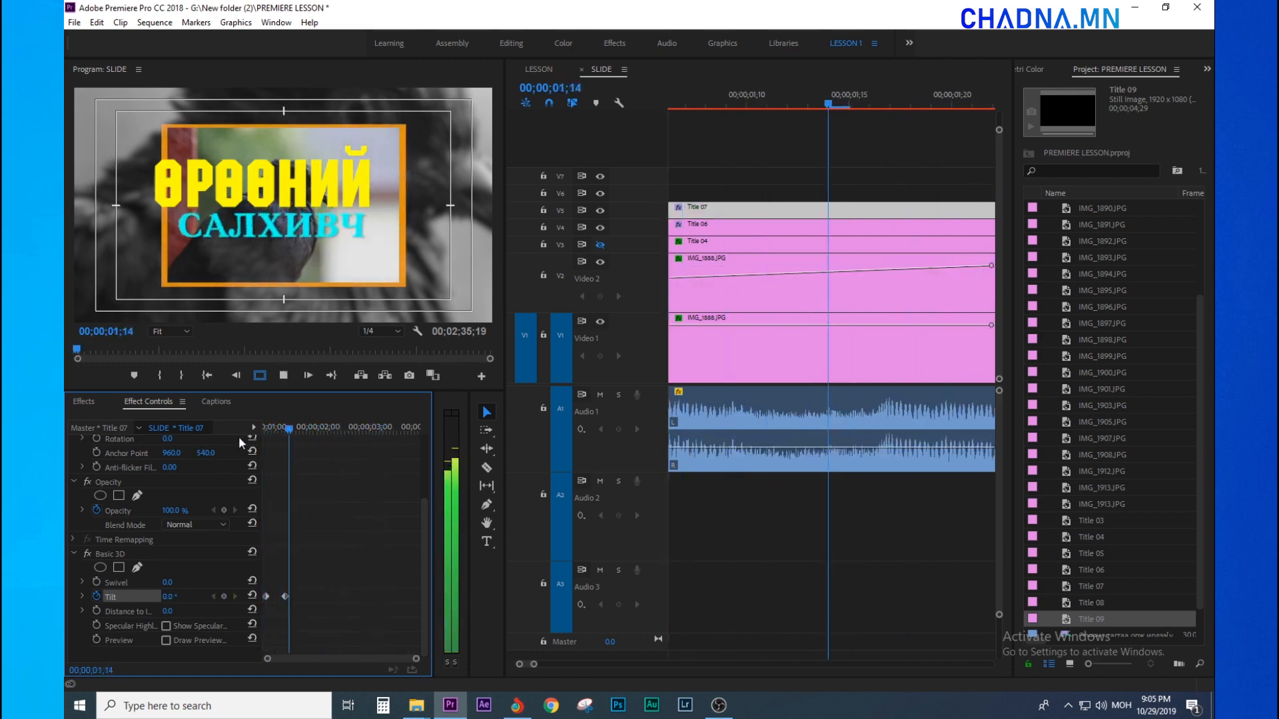
Select the Title 08 clip and place the playhead at 00;00;02;02, just after the clip's start
click(840, 192)
key(minus)
key(minus)
key(space)
click(828, 105)
key(equal)
key(equal)
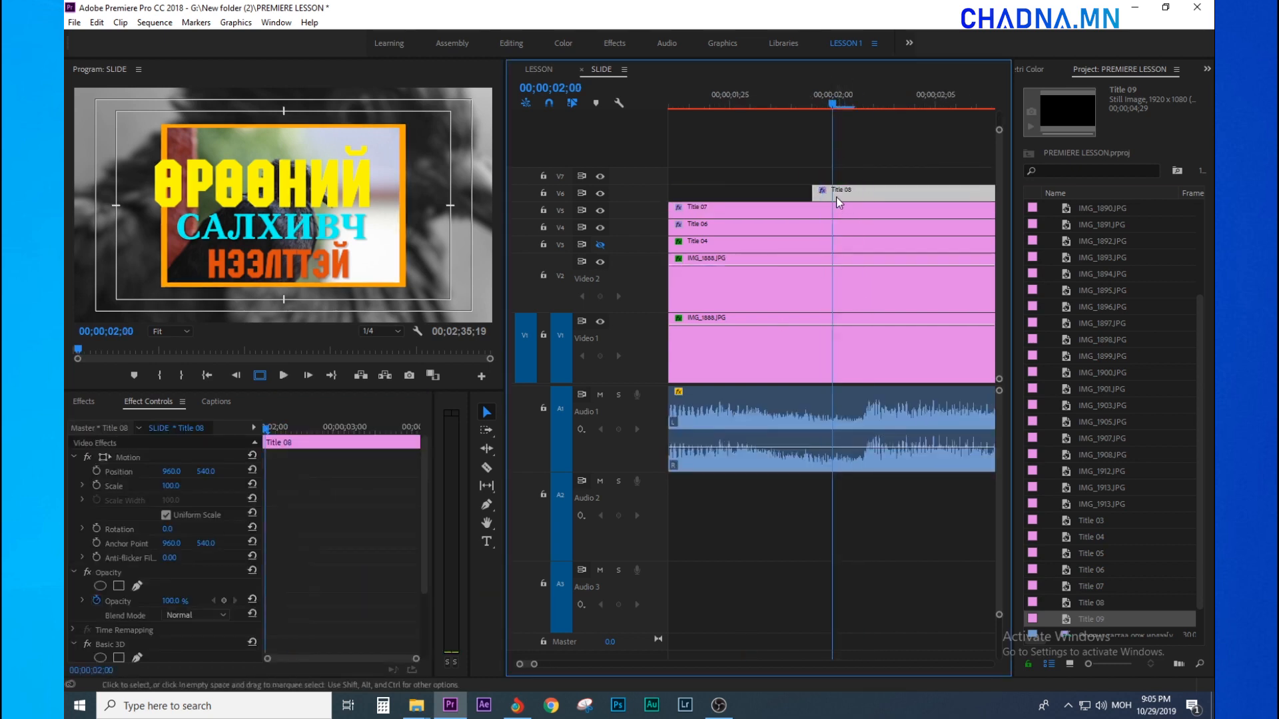
click(867, 100)
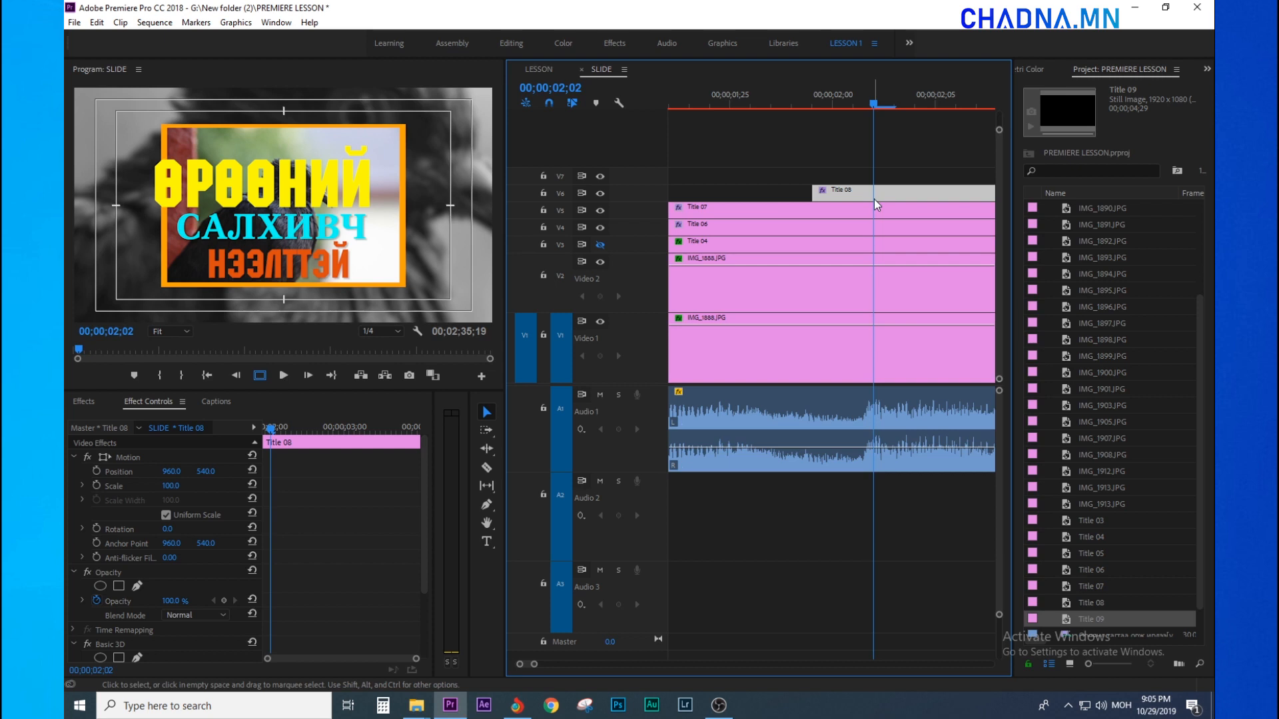
scroll(310, 621, down, 2)
mouse_move(167, 633)
mouse_down()
mouse_move(73, 633)
mouse_move(266, 633)
mouse_move(170, 633)
mouse_up()
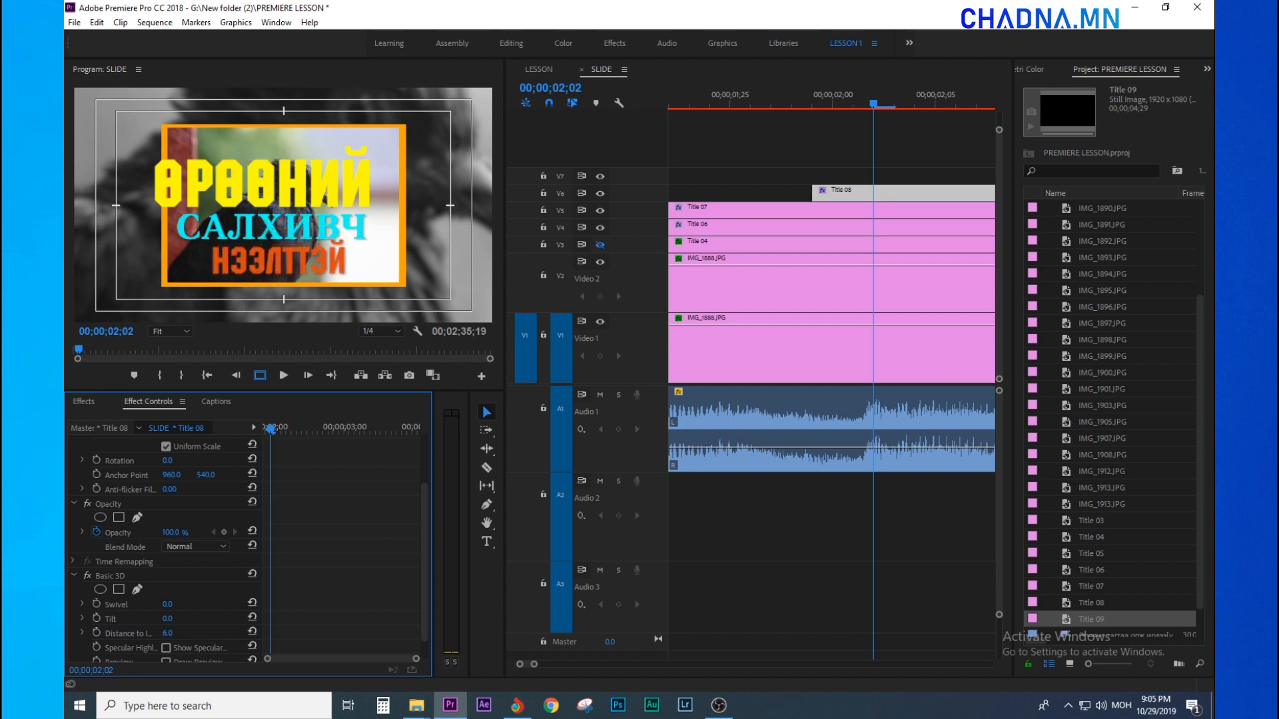
mouse_move(179, 631)
mouse_down()
mouse_move(134, 618)
mouse_move(173, 618)
mouse_move(54, 618)
mouse_move(184, 619)
mouse_up()
key(ctrl+z)
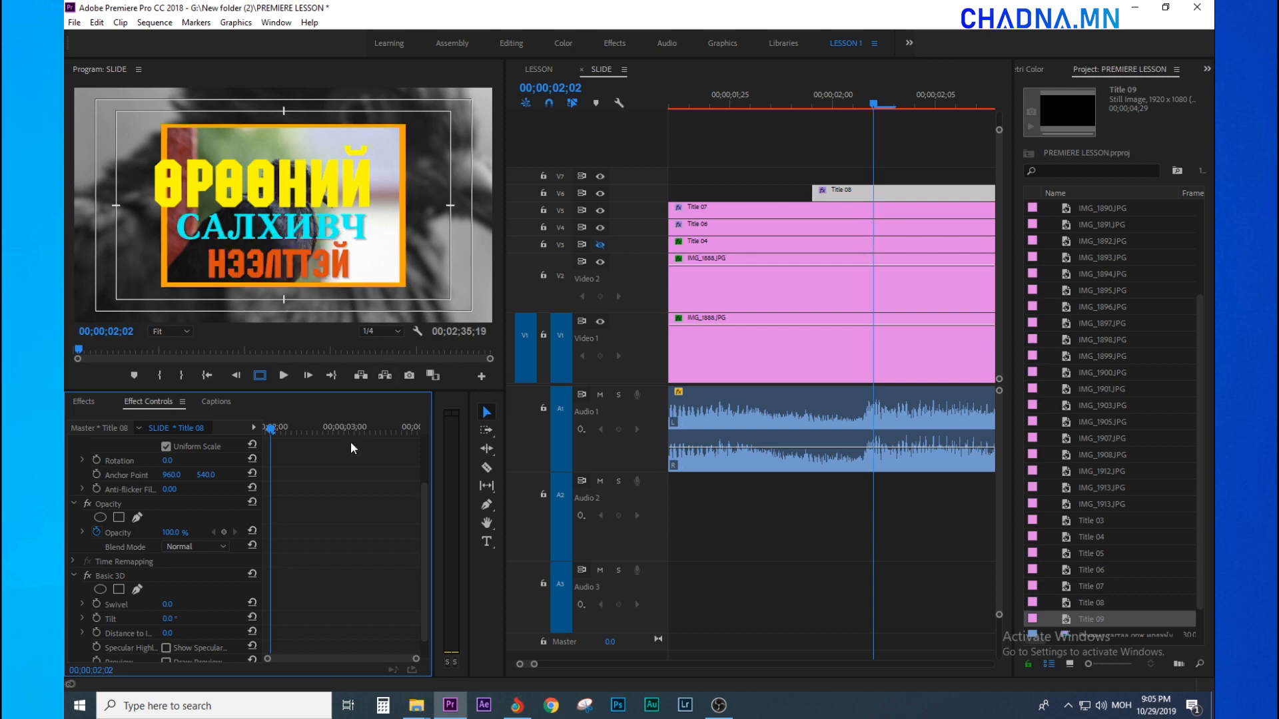
drag(182, 609, 243, 609)
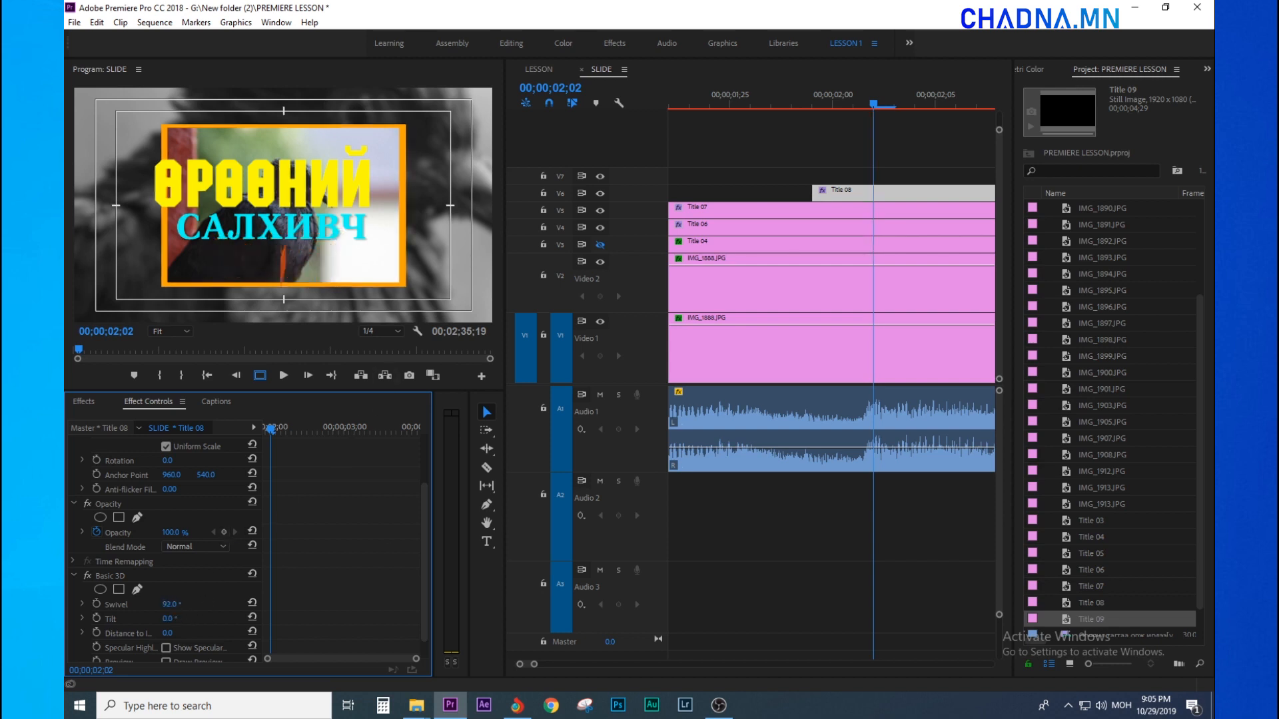
key(ctrl+z)
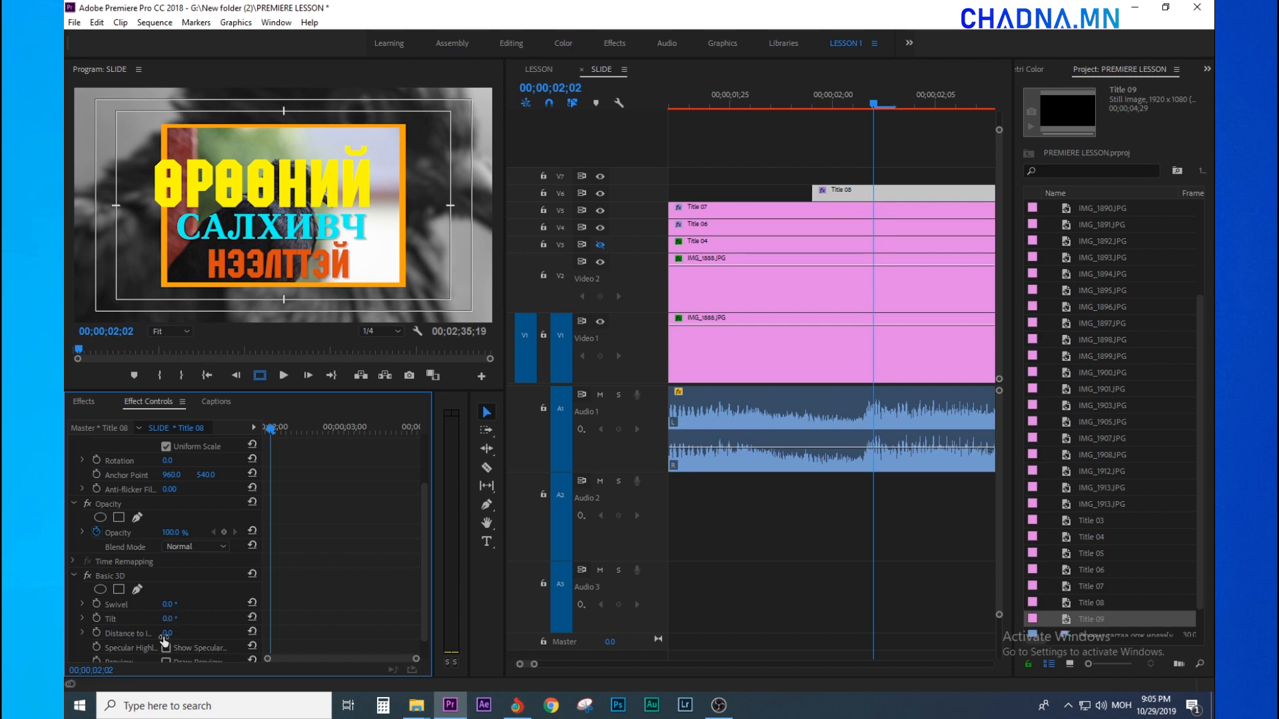
Keyframe Title 08's Basic 3D distance to image from -79 at 00;00;02;02 to 0 at 00;00;02;06
drag(168, 634, 122, 634)
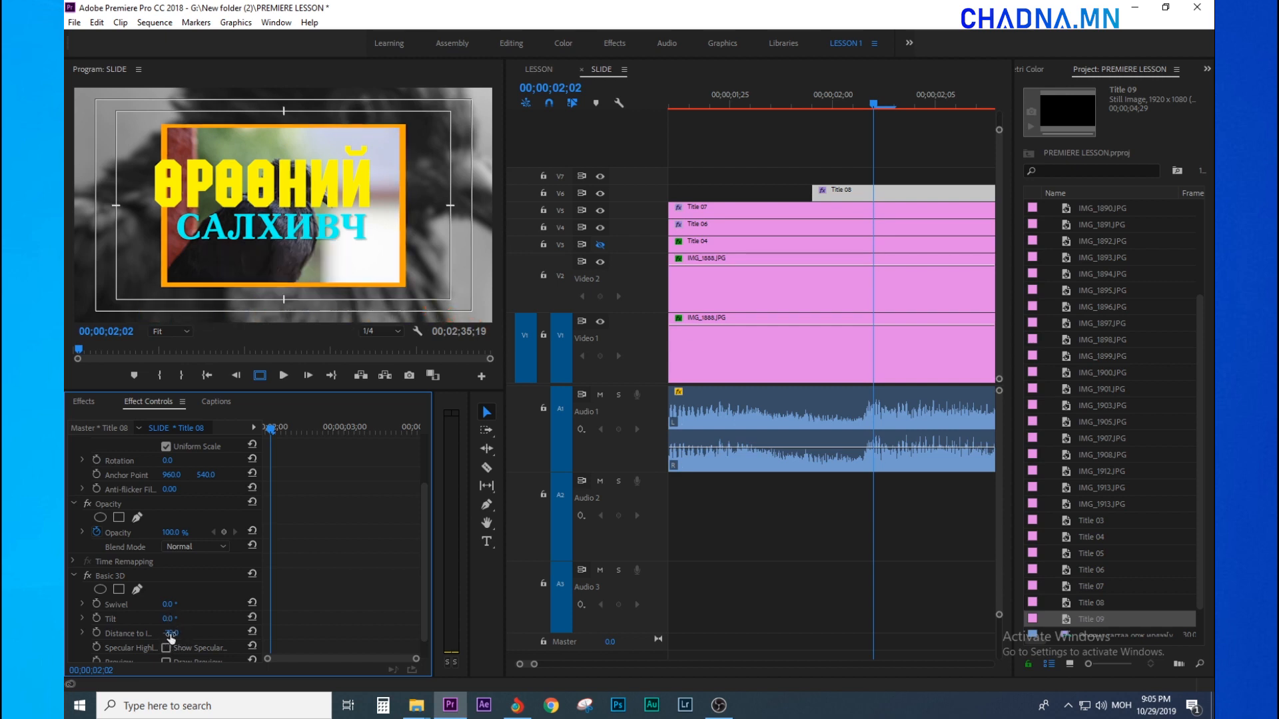
click(97, 630)
key(Right)
key(Right)
key(Right)
key(Right)
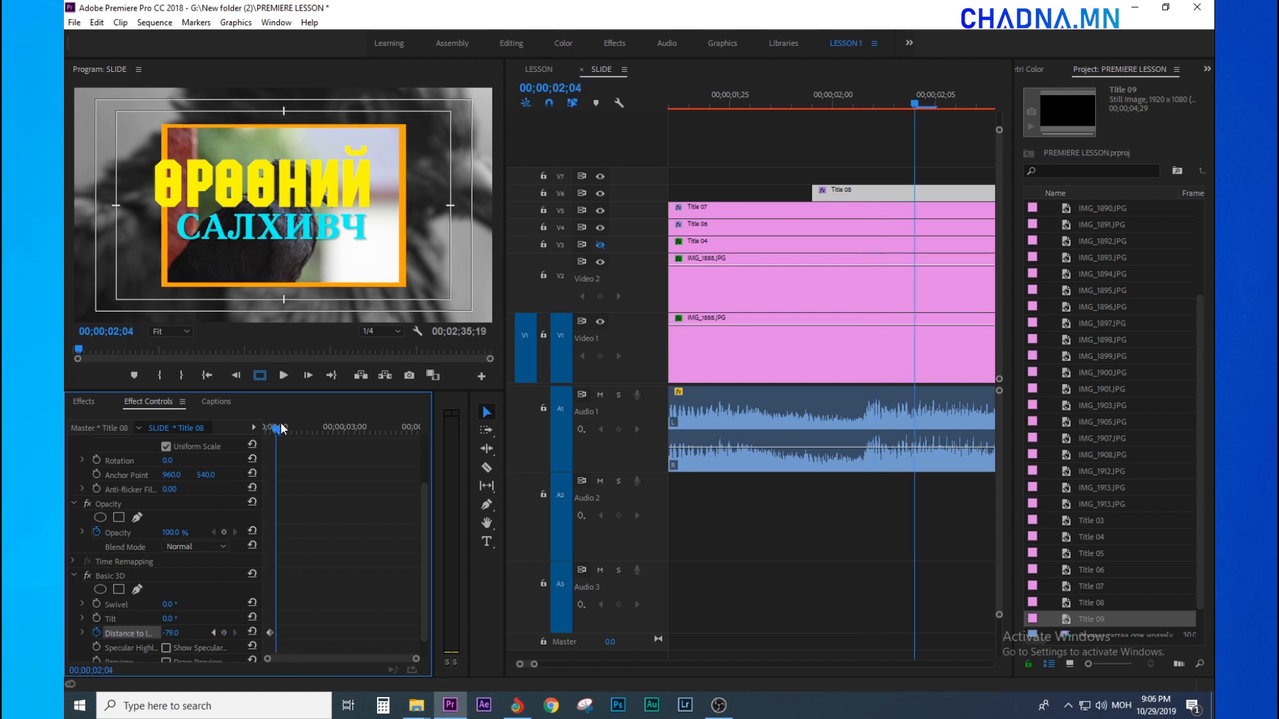
drag(171, 635, 187, 634)
click(175, 633)
text(0)
key(Return)
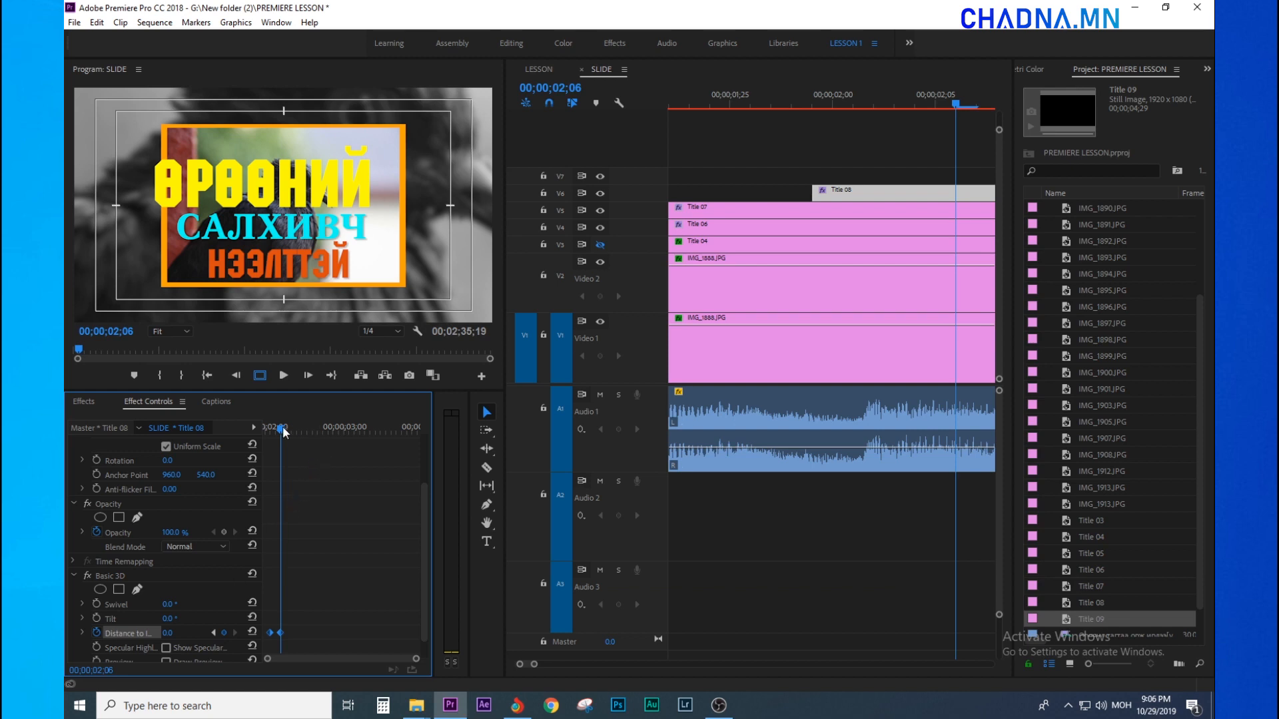
Shift Title 08's ending distance keyframe further along the clip to slow the entrance, playing the animation back before and after
drag(283, 431, 255, 432)
key(space)
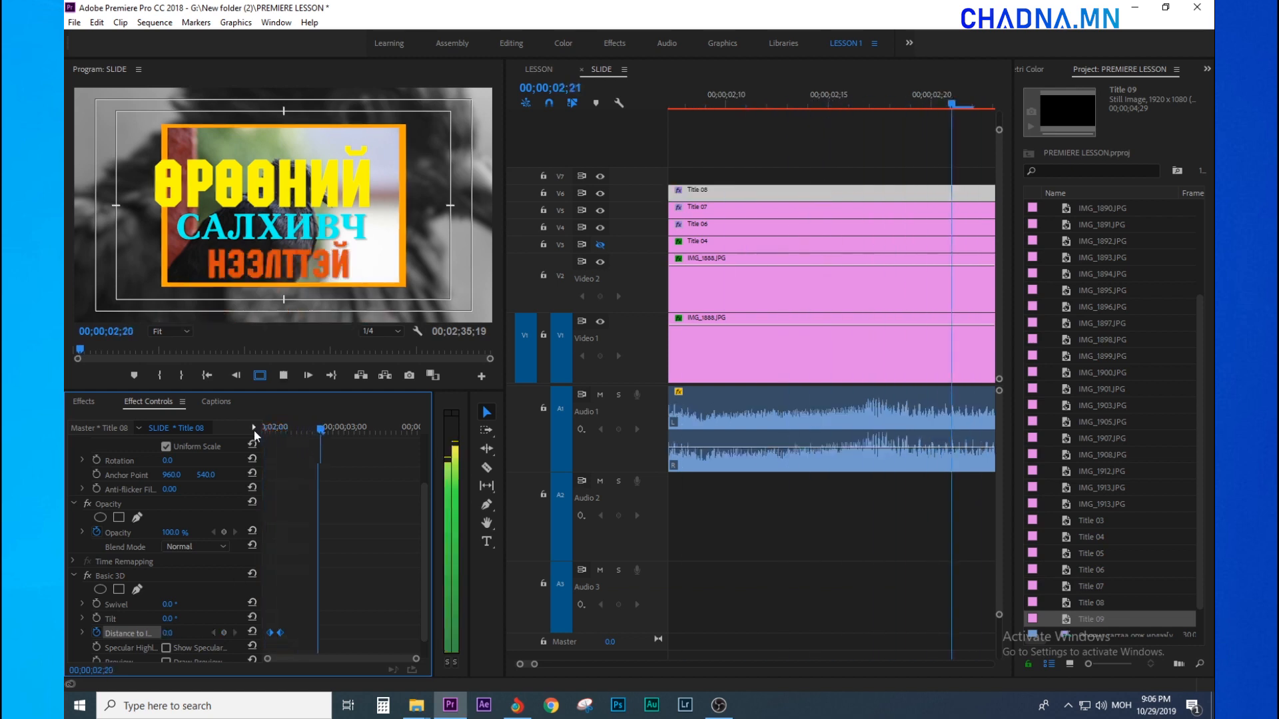
key(space)
drag(281, 633, 308, 630)
click(261, 429)
key(space)
key(space)
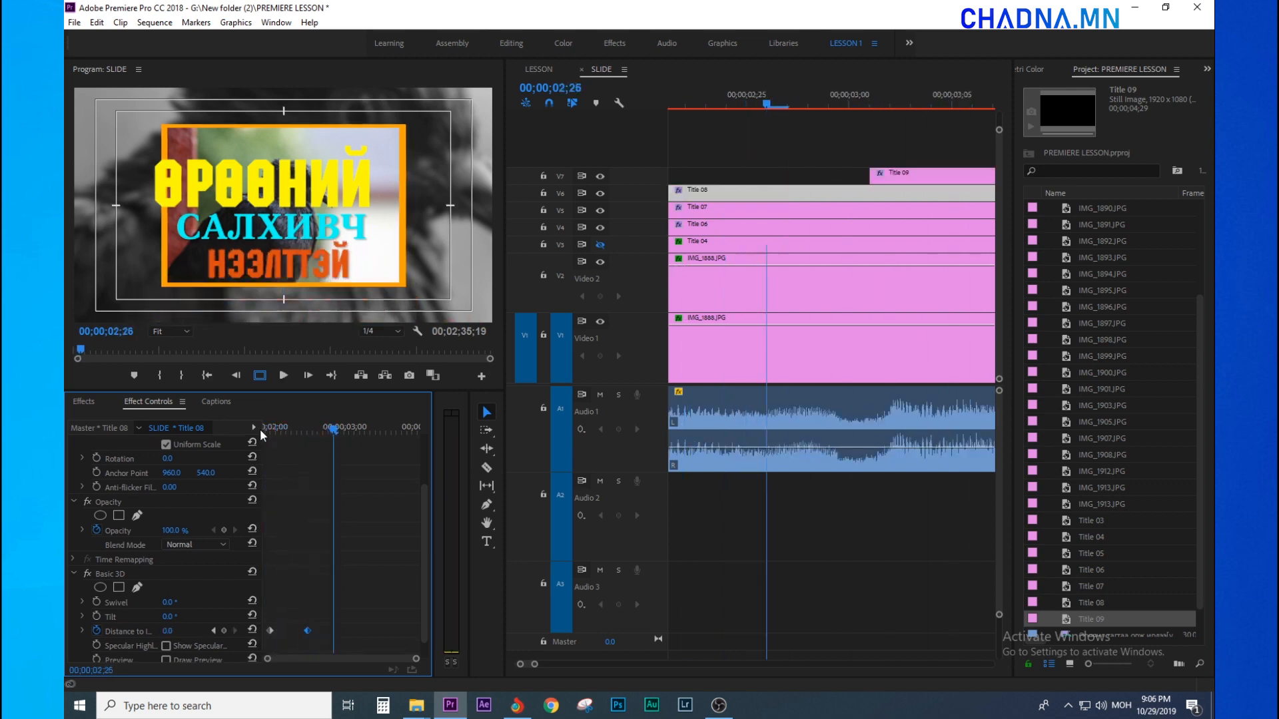
Select the Title 09 clip and place the playhead at its start, 00;00;03;01
click(877, 171)
key(space)
key(space)
drag(837, 103, 914, 140)
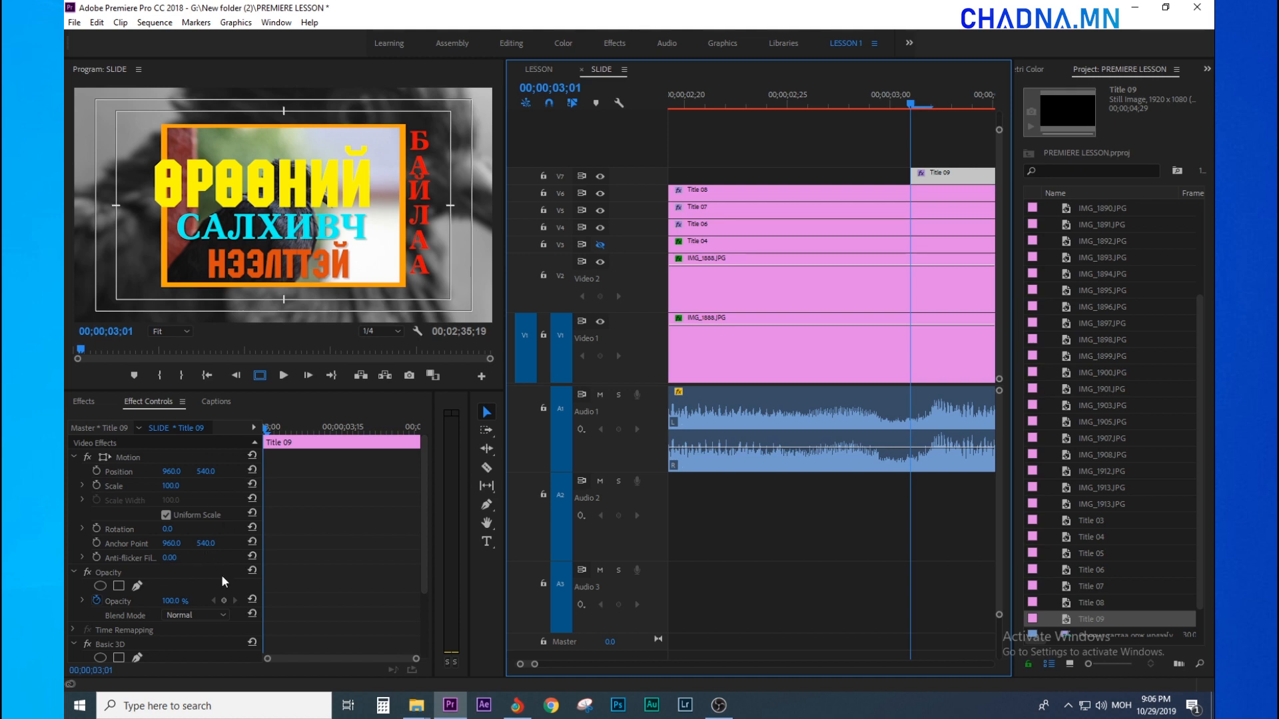
Keyframe Title 09's Basic 3D swivel from 270° at 00;00;03;01 to 0° at a point further along the clip
scroll(351, 547, down, 3)
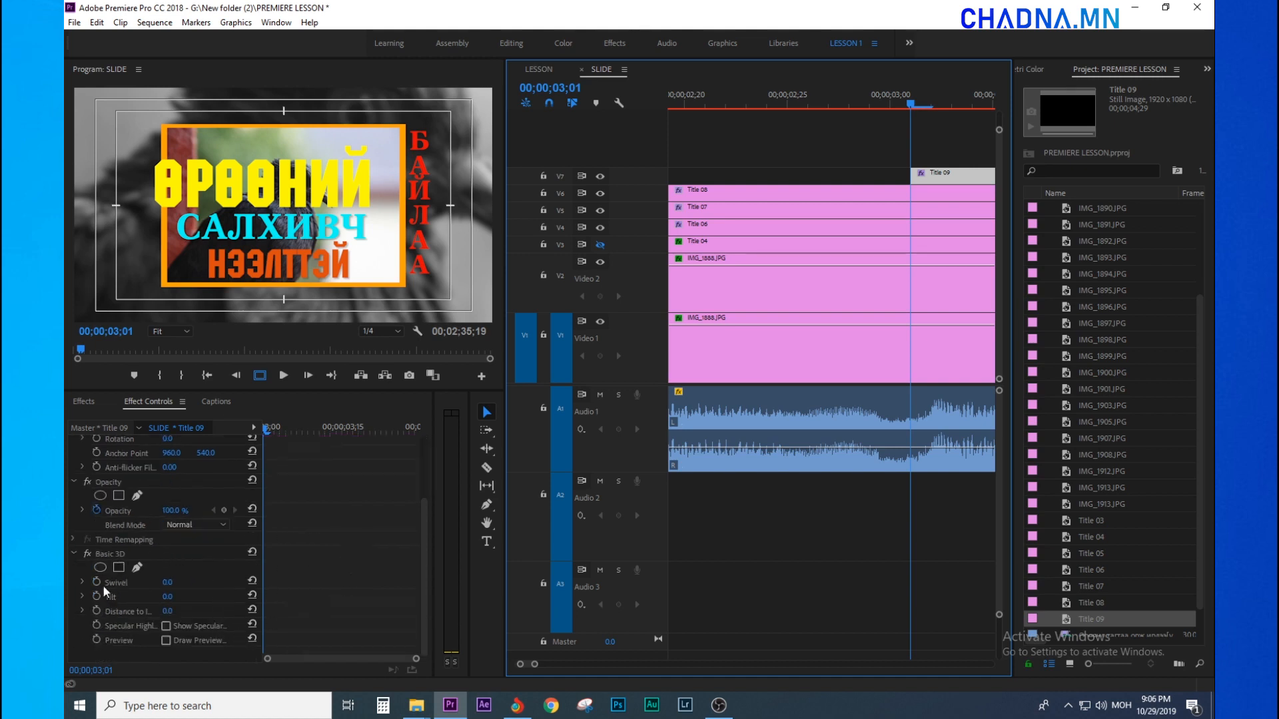
click(124, 598)
drag(167, 582, 339, 582)
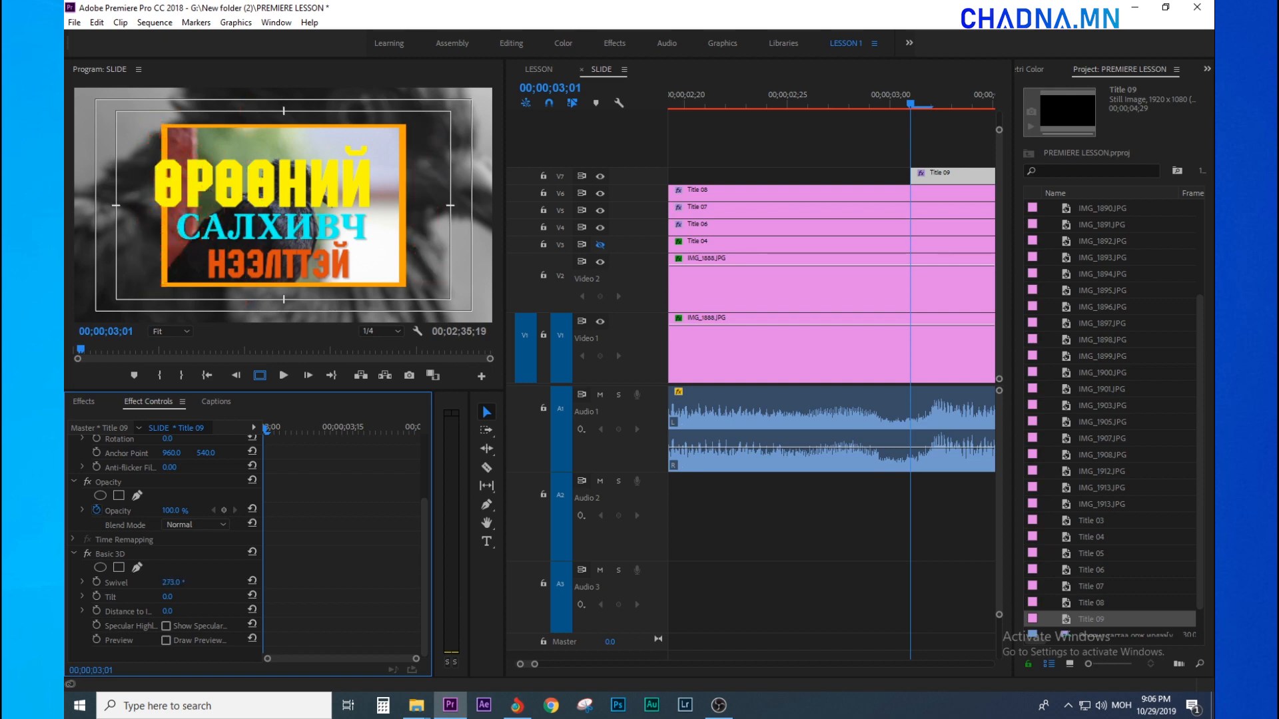
click(96, 583)
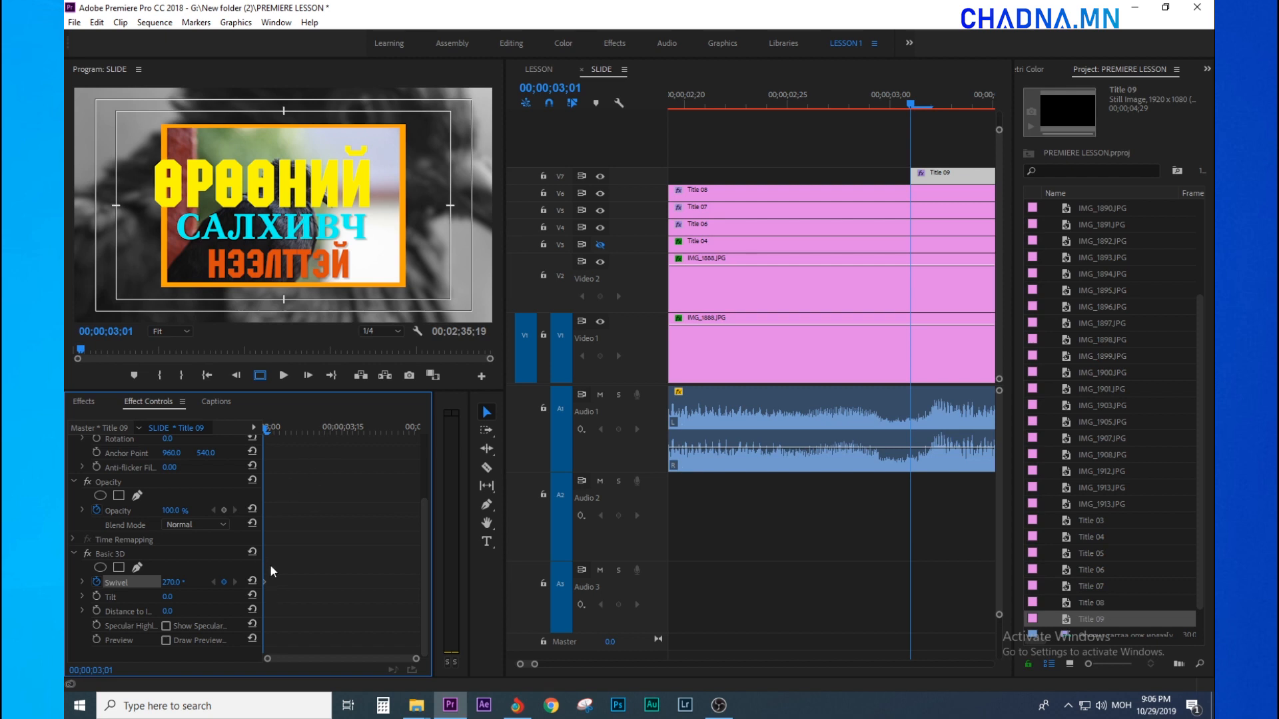
drag(268, 429, 278, 429)
mouse_move(163, 585)
mouse_down()
mouse_move(359, 584)
mouse_move(163, 584)
mouse_up()
click(170, 582)
text(0)
key(Return)
Play back Title 09's swivel entrance, deselect the clip and return the playhead to the start of the sequence
click(890, 101)
key(space)
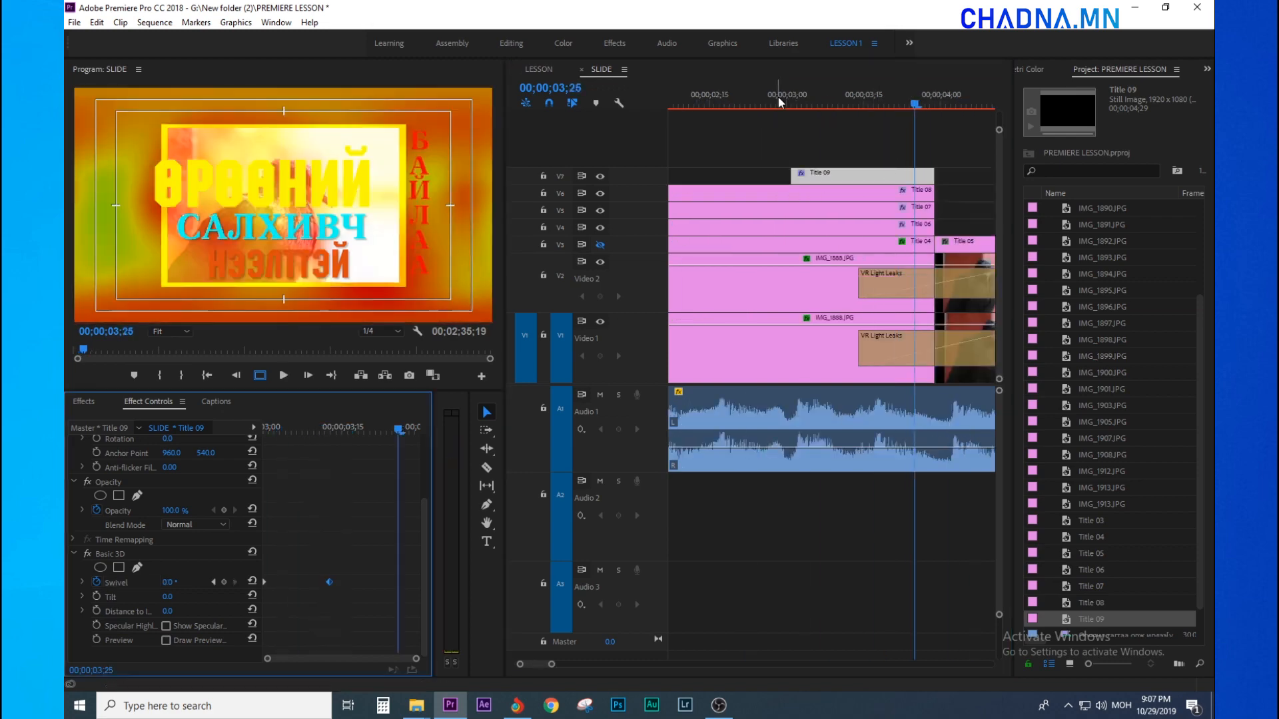
click(915, 120)
key(minus)
key(minus)
key(minus)
drag(724, 99, 604, 126)
key(equal)
key(equal)
key(minus)
key(equal)
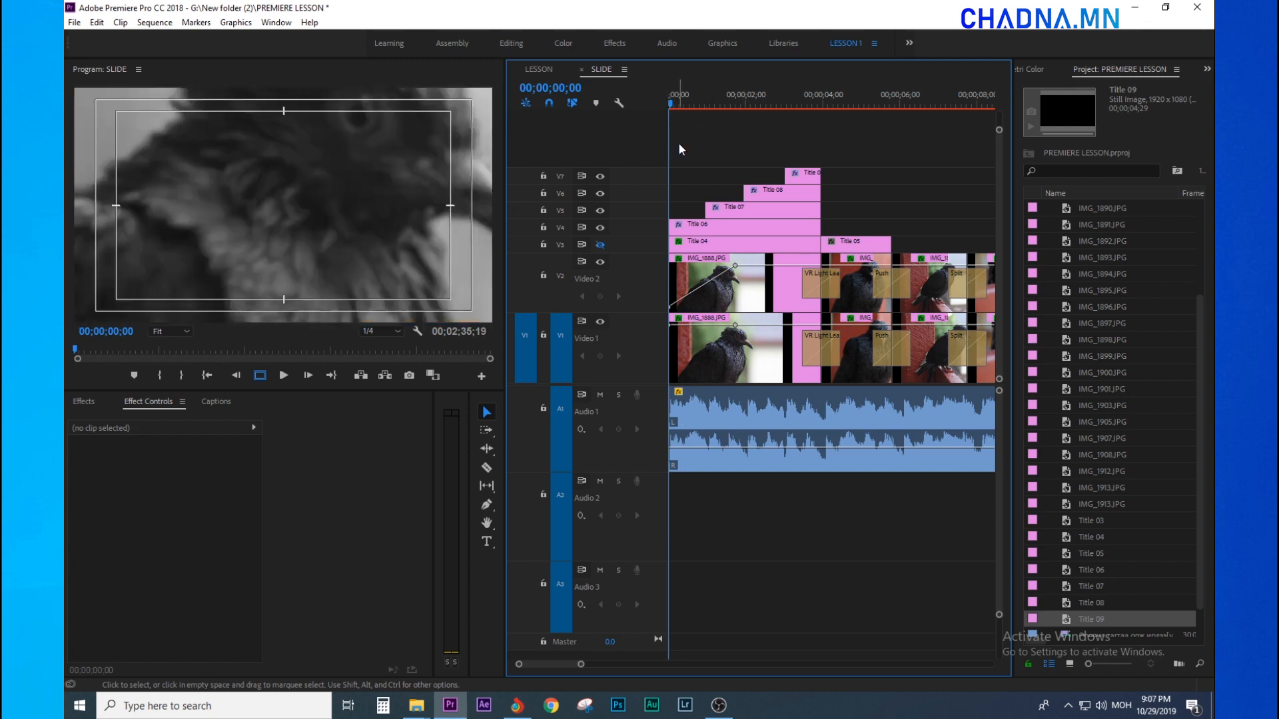
key(equal)
key(minus)
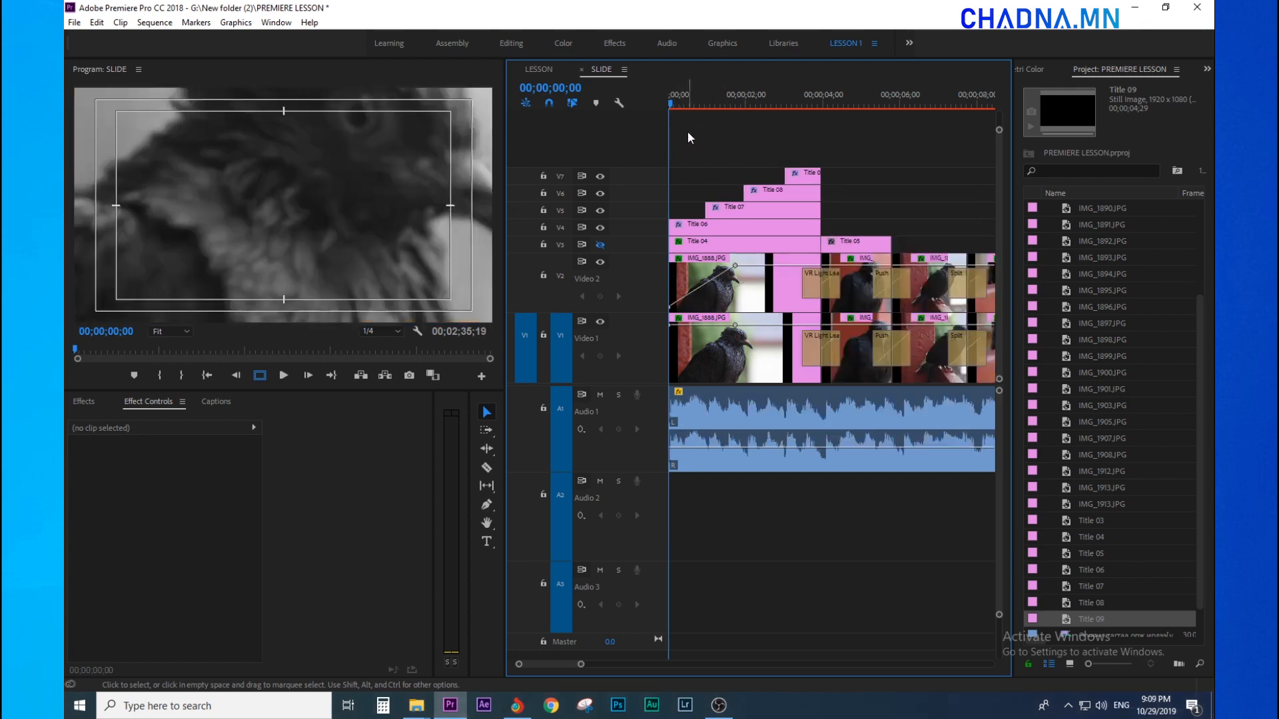
Review the Title 06 clip's Basic 3D swivel keyframes at 00;00;00;05 and return the playhead to the sequence start
key(equal)
key(equal)
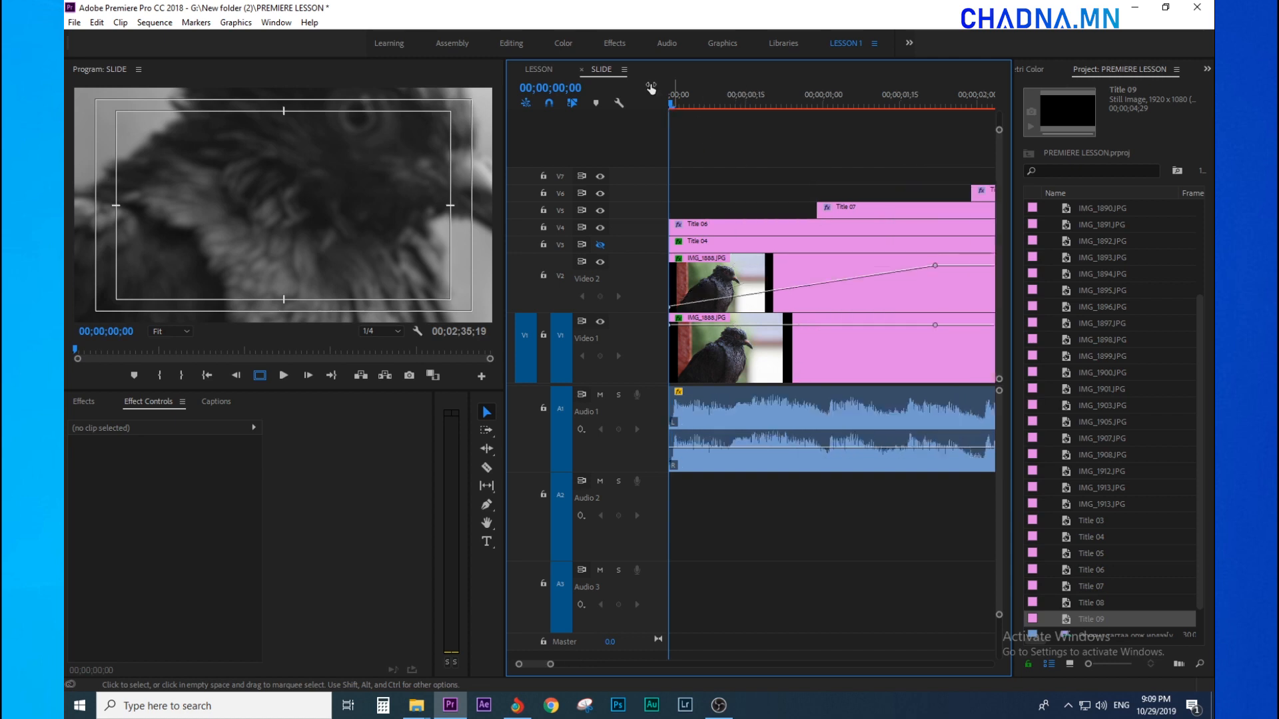
click(695, 104)
click(714, 229)
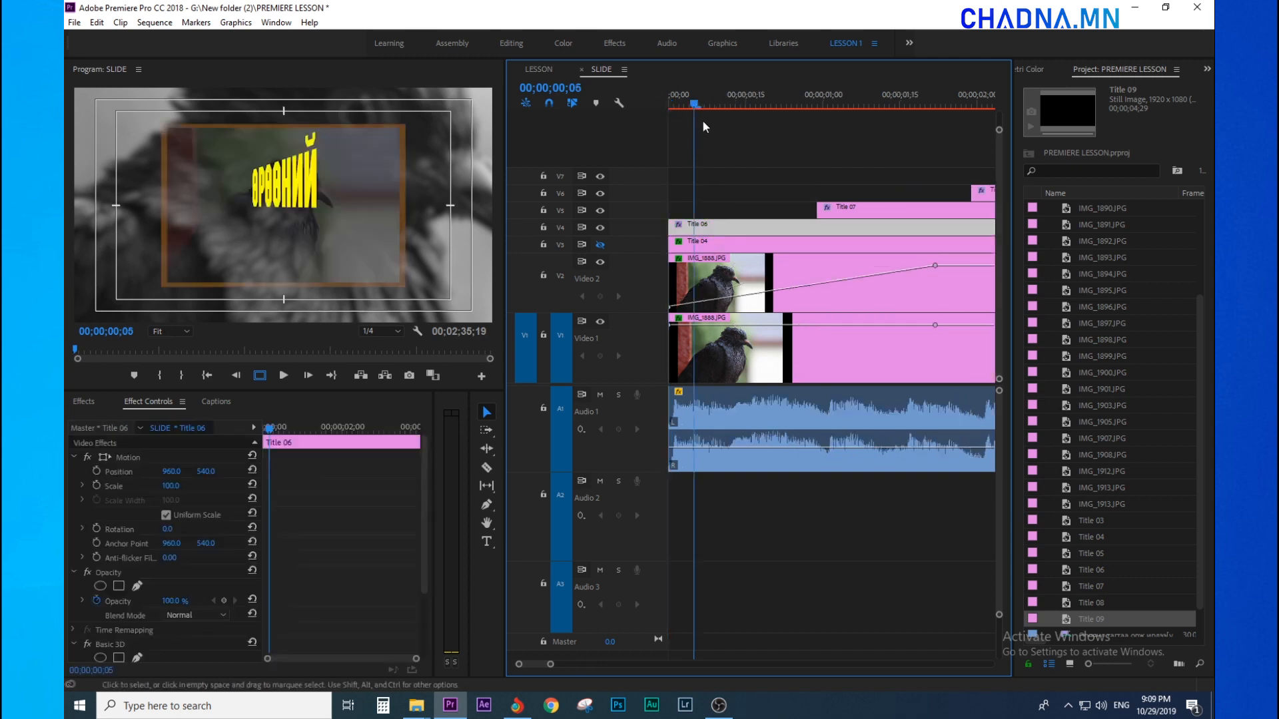
scroll(331, 576, down, 3)
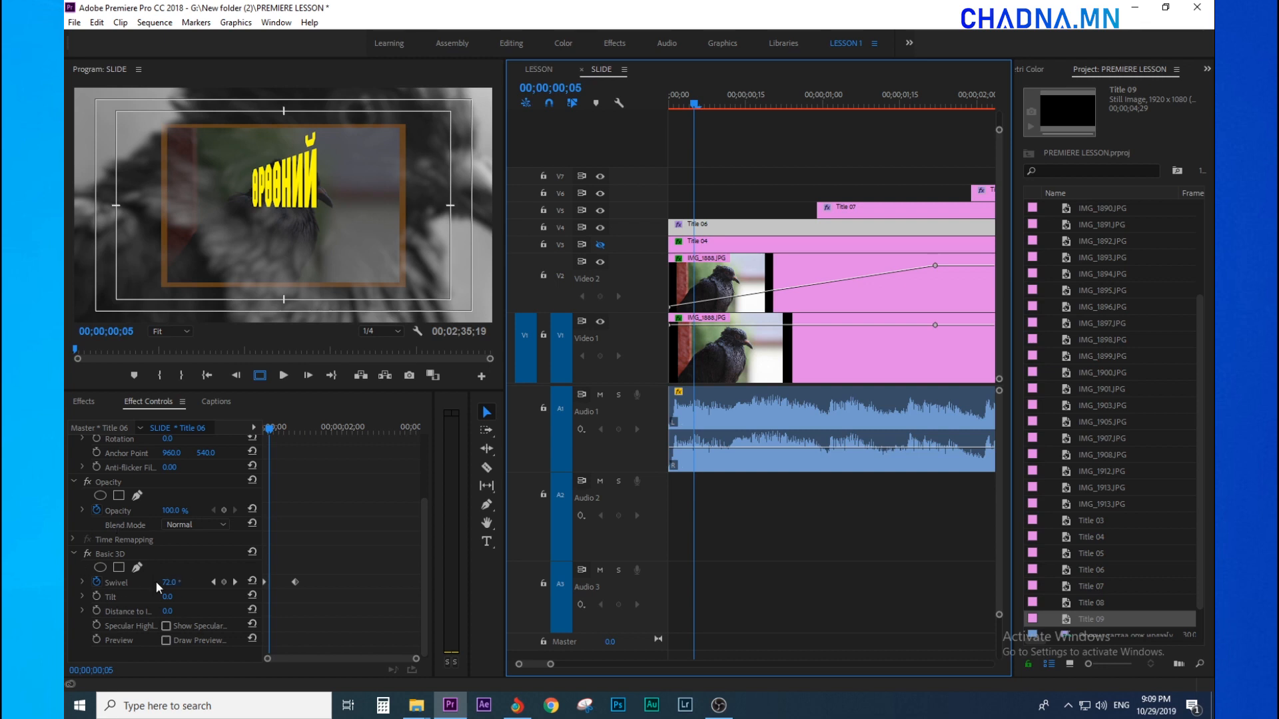
click(100, 640)
drag(694, 104, 665, 114)
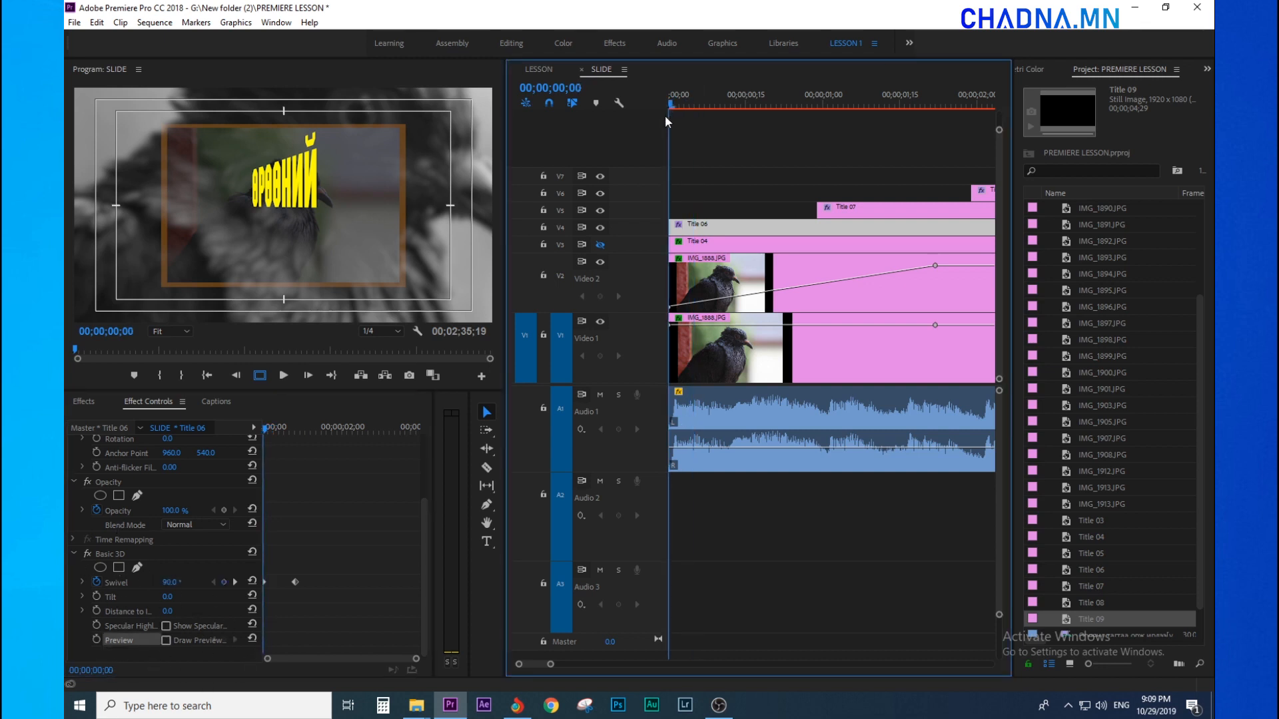
key(minus)
key(minus)
key(minus)
click(703, 118)
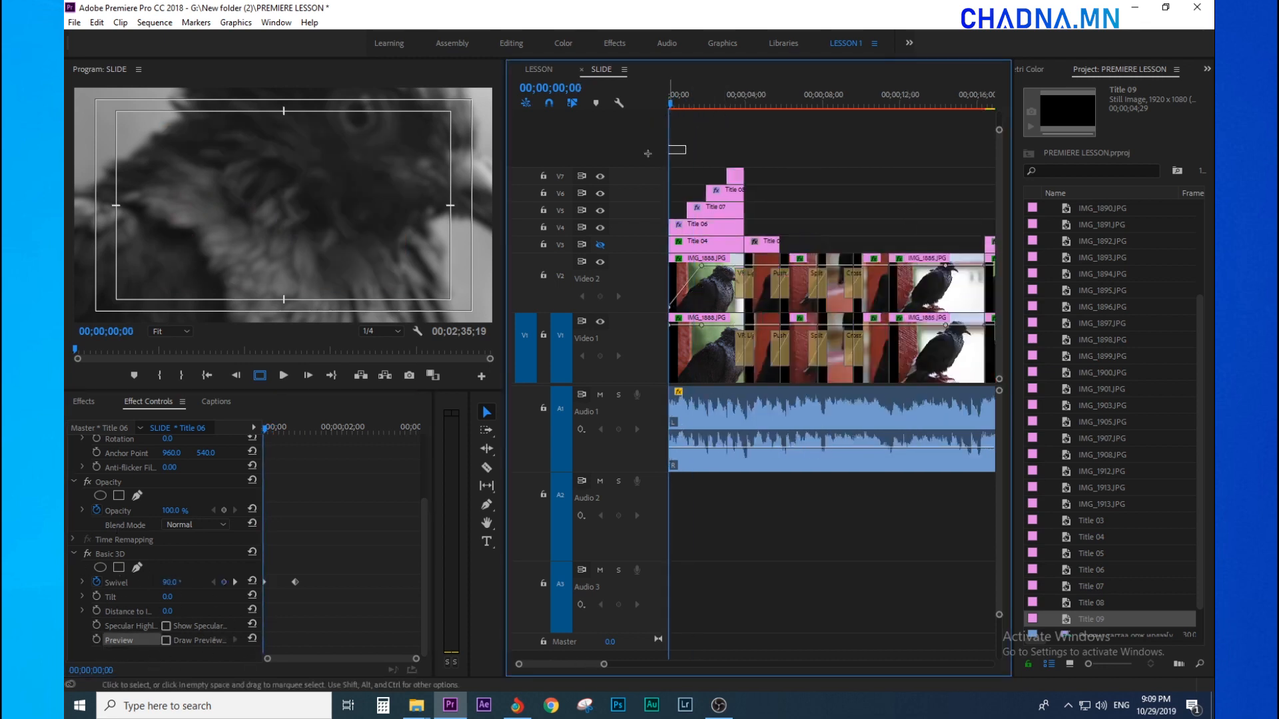
key(equal)
key(equal)
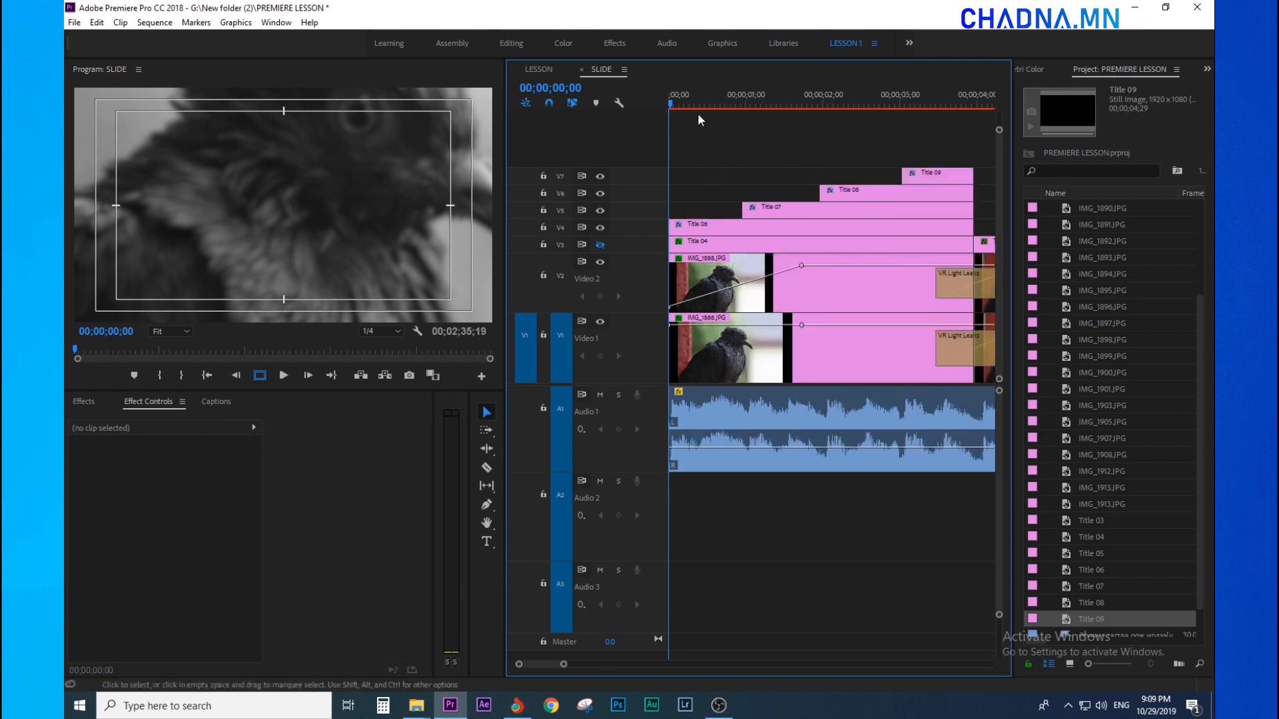
key(minus)
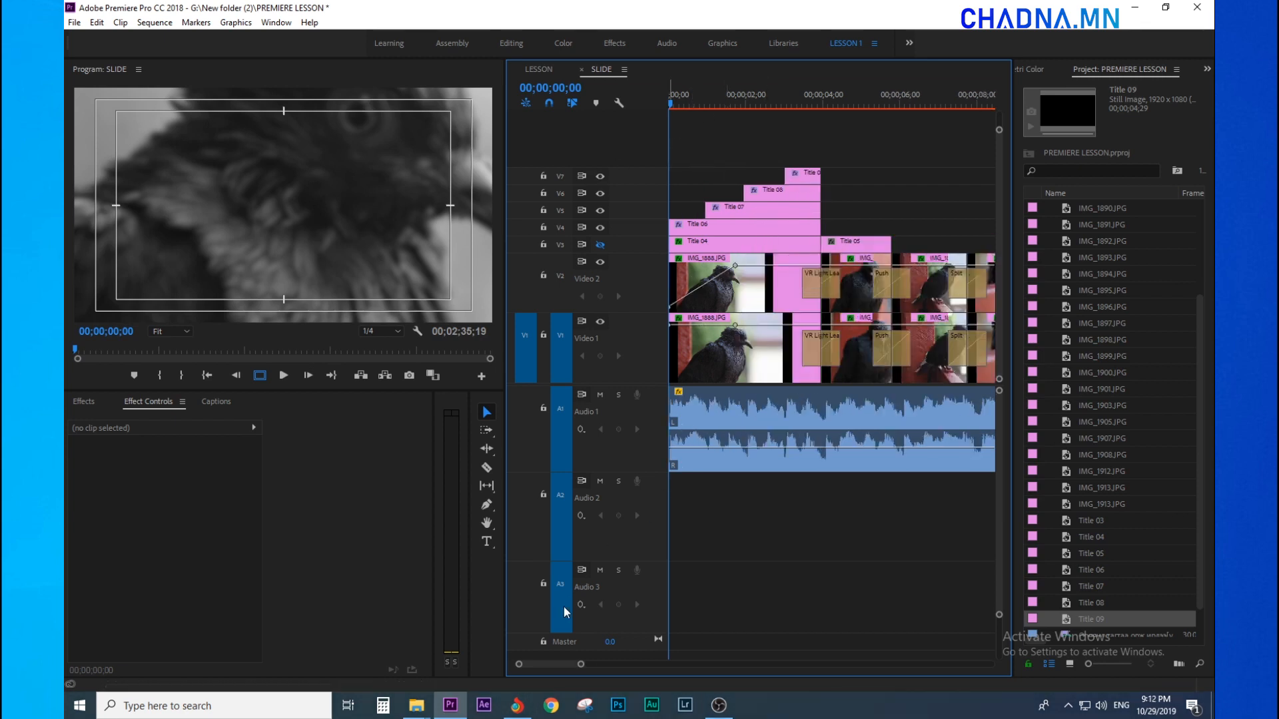
Switch to the web browser, look through the chadna.mn YouTube channel's uploads and return to the chadna.mn website
click(517, 706)
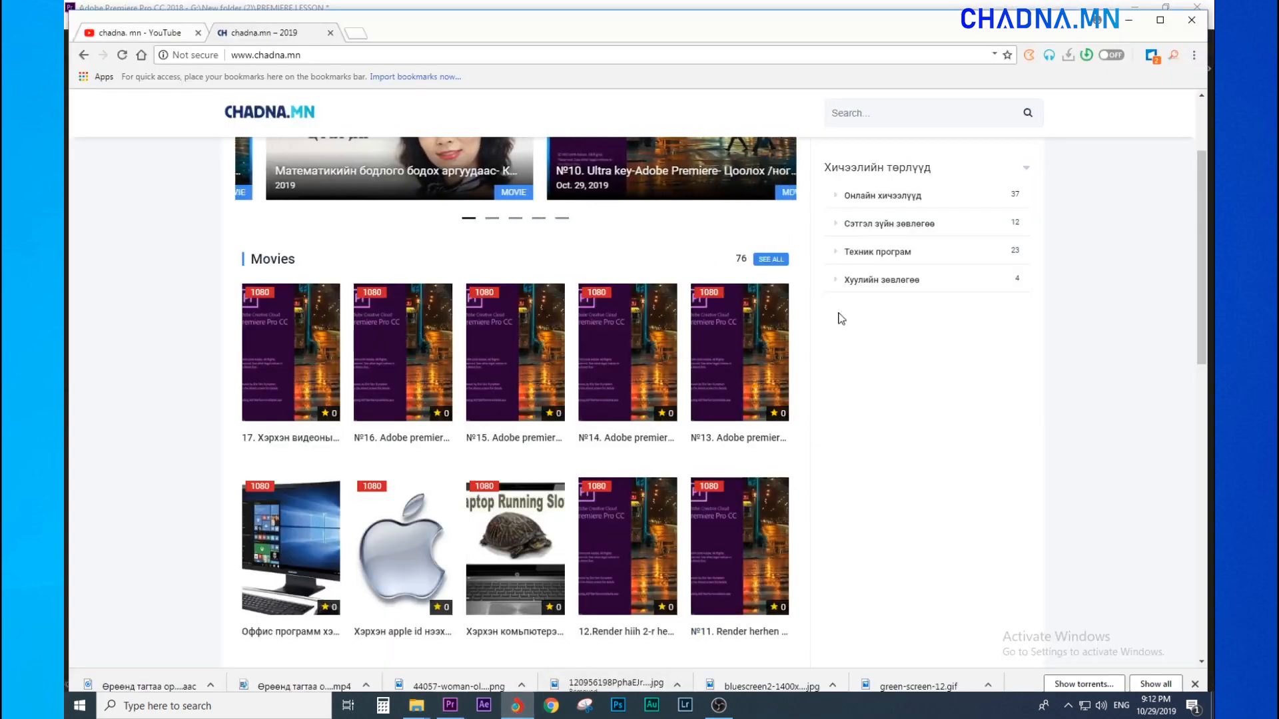
click(145, 33)
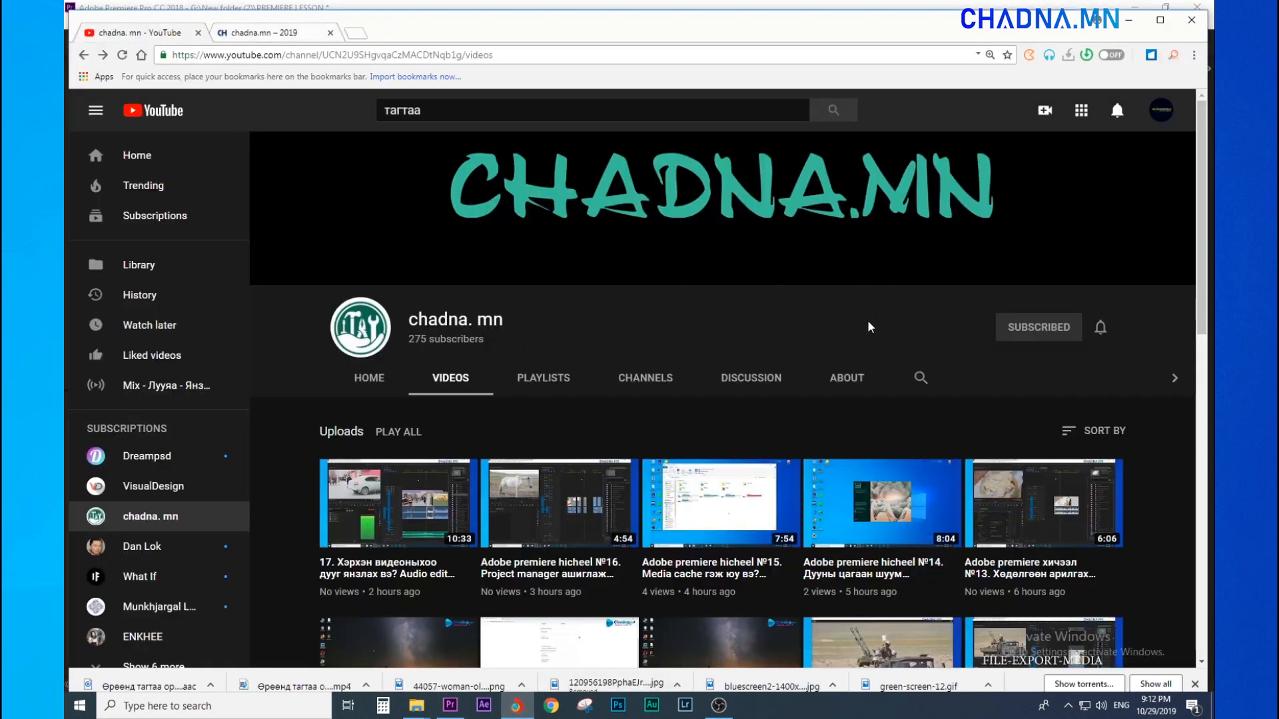
scroll(473, 478, down, 4)
scroll(1019, 290, up, 3)
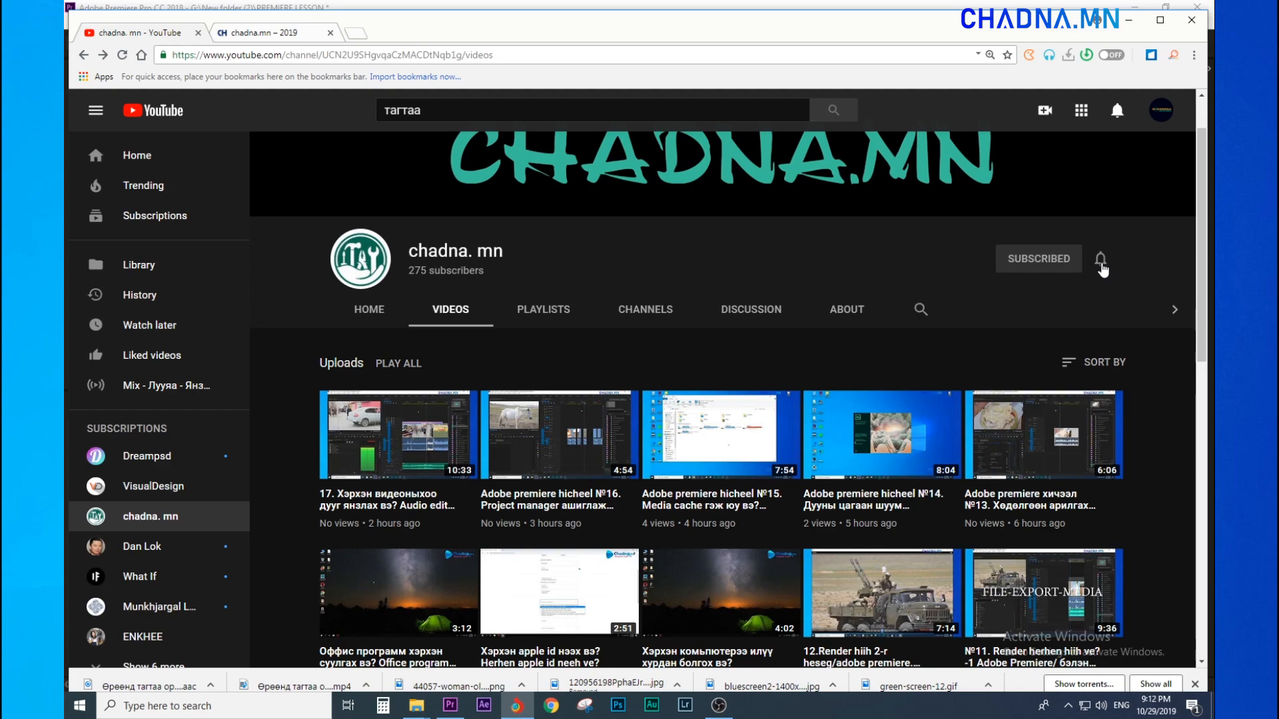
scroll(1102, 269, down, 2)
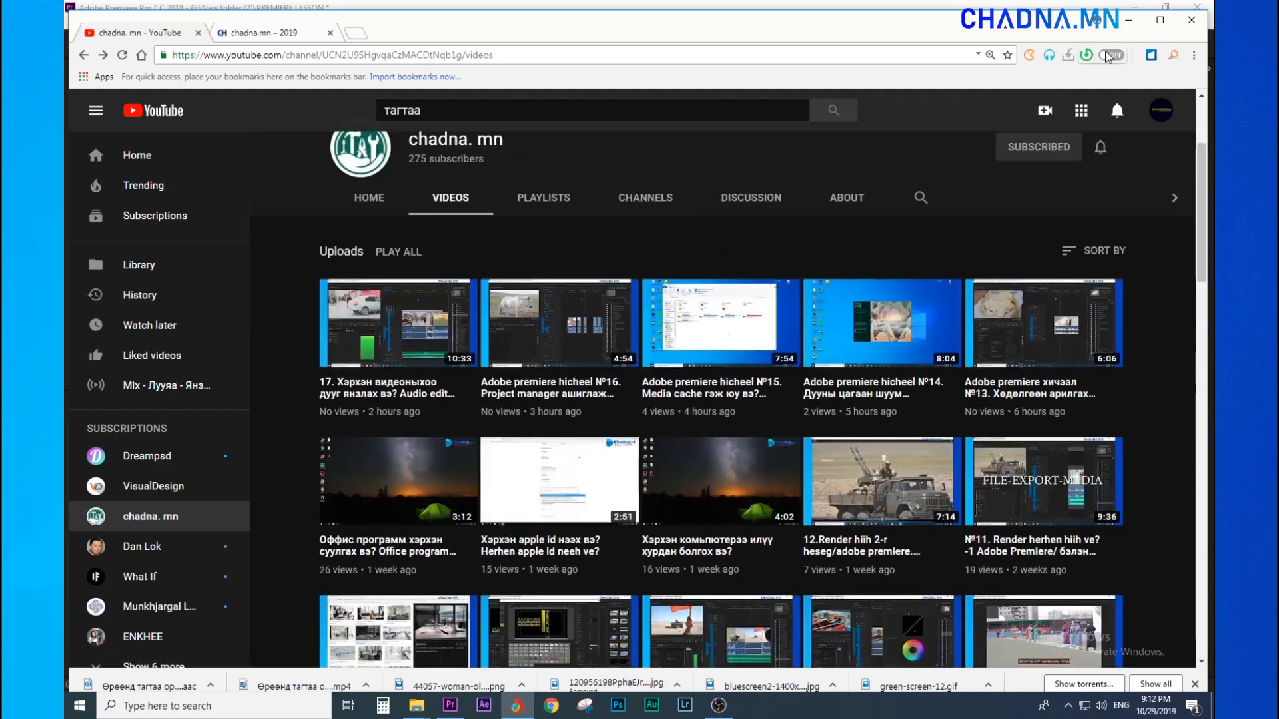
click(295, 35)
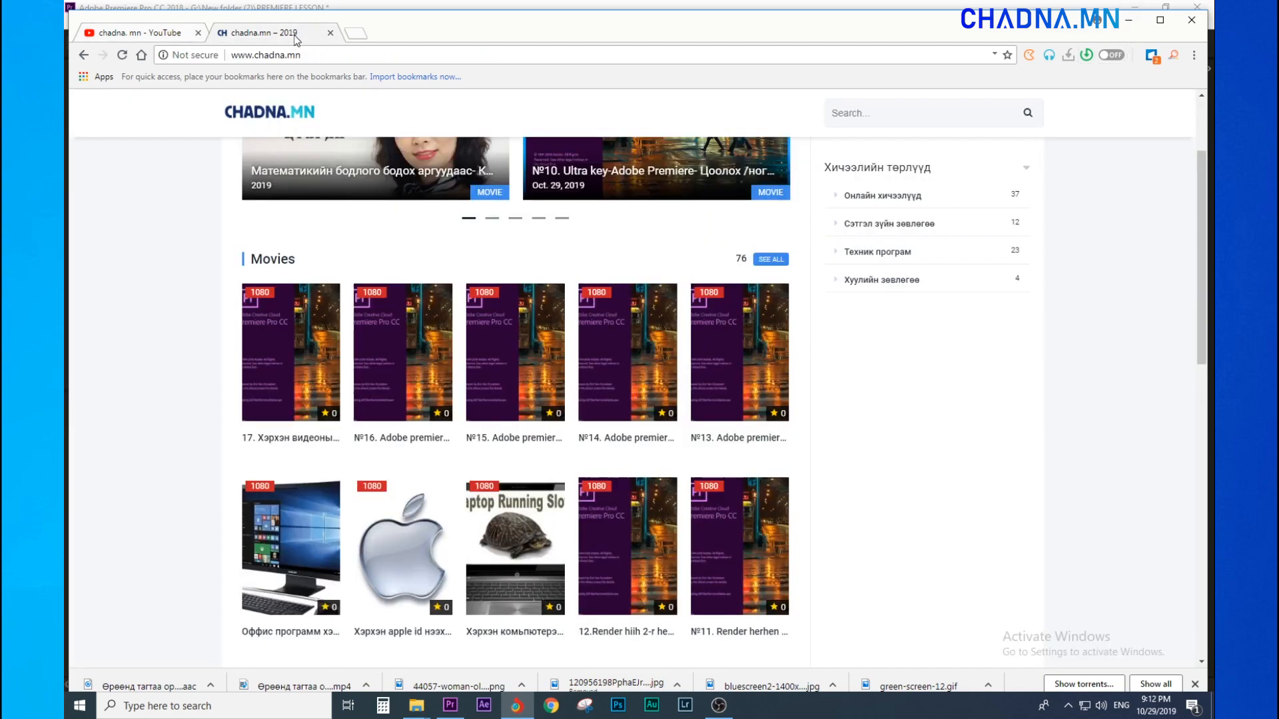